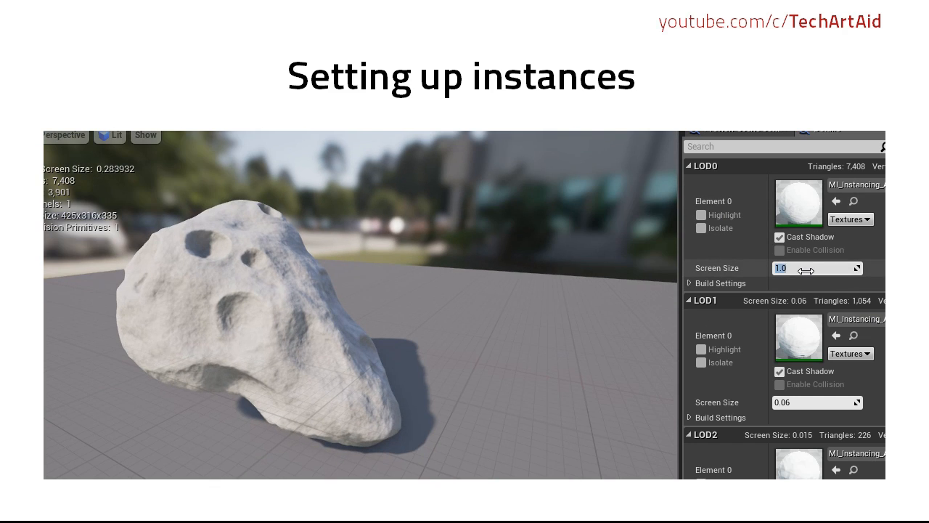
pyautogui.moveTo(400, 315); pyautogui.dragTo(515, 297)
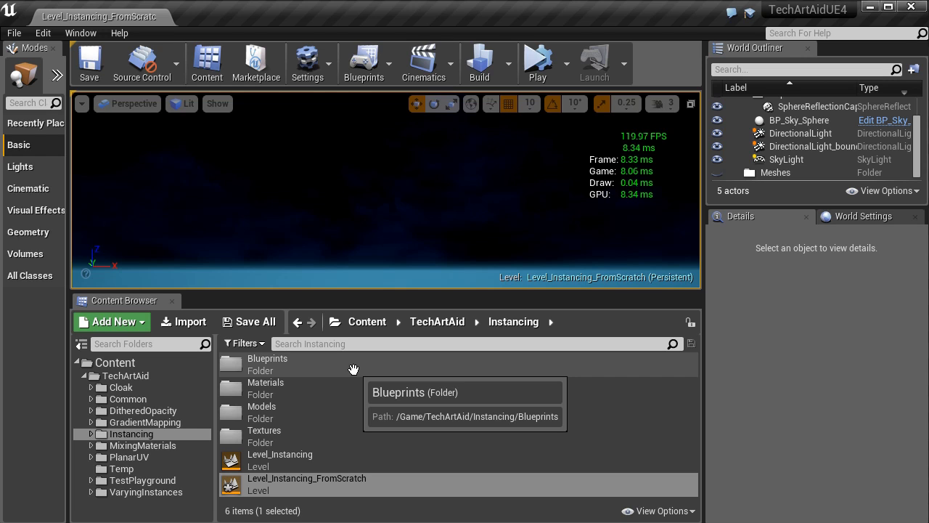
# Step: Create a Blueprint class named BP_Instancing_AsteroidField in the Instancing project's Blueprints folder and open it for editing
pyautogui.doubleClick(354, 370)
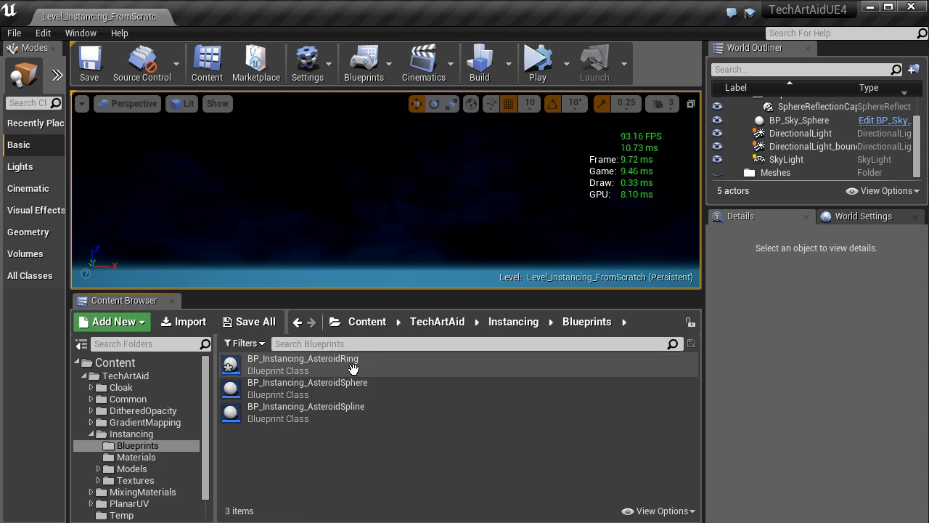
pyautogui.click(534, 477)
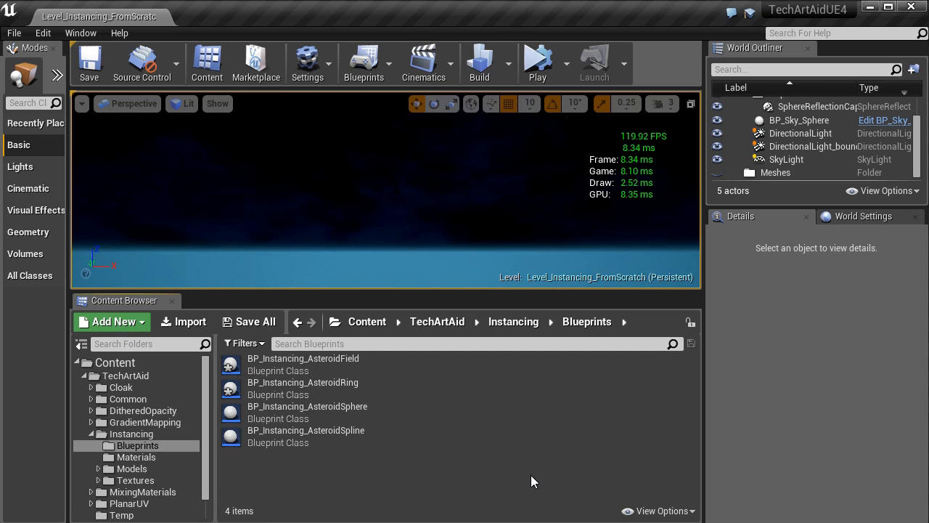
pyautogui.doubleClick(411, 367)
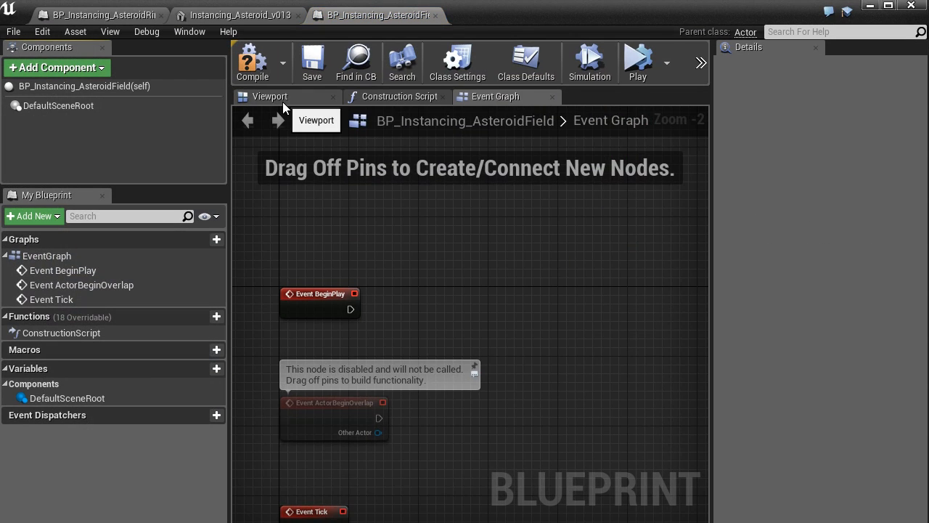
# Step: Examine the new blueprint's 3D preview and the default event nodes in its Event Graph
pyautogui.click(283, 101)
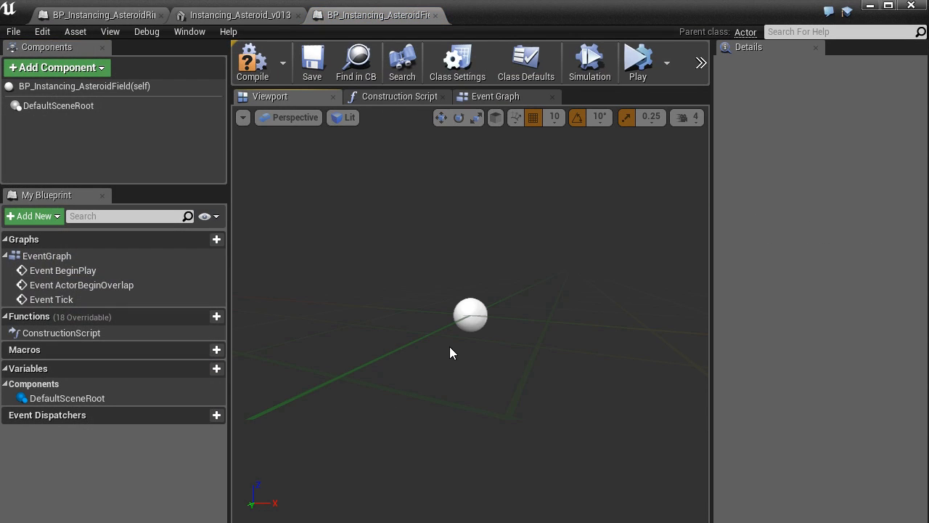
pyautogui.moveTo(450, 347); pyautogui.dragTo(485, 349, button='middle')
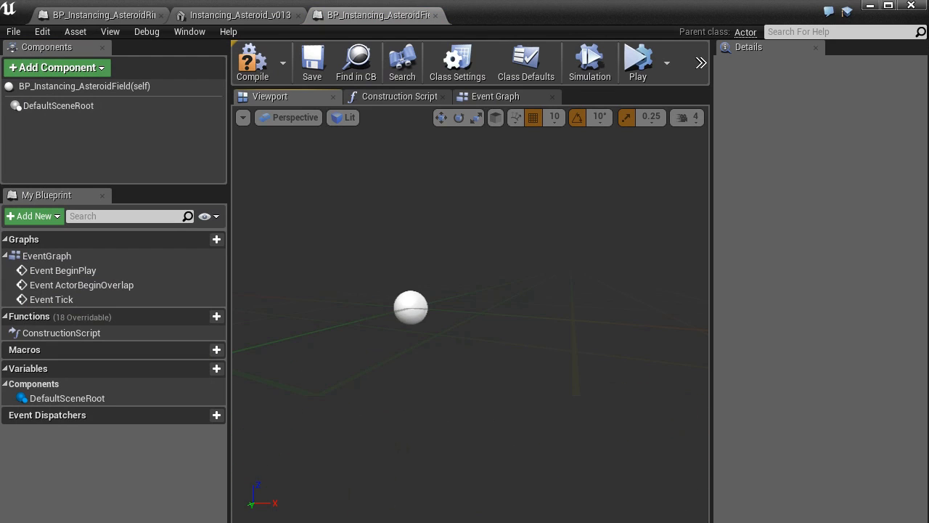
pyautogui.click(495, 96)
pyautogui.scroll(3, 429, 297)
pyautogui.moveTo(430, 297); pyautogui.dragTo(530, 283, button='right')
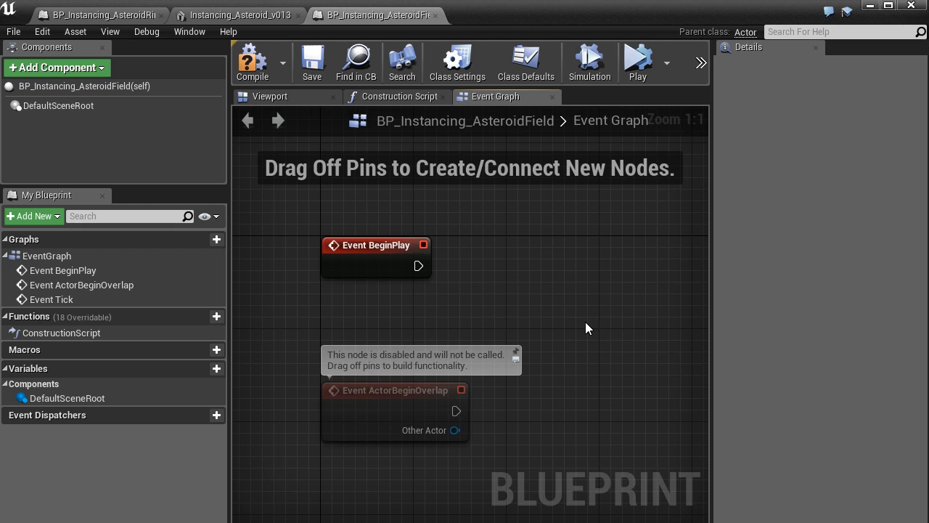
pyautogui.moveTo(587, 344); pyautogui.dragTo(521, 330, button='right')
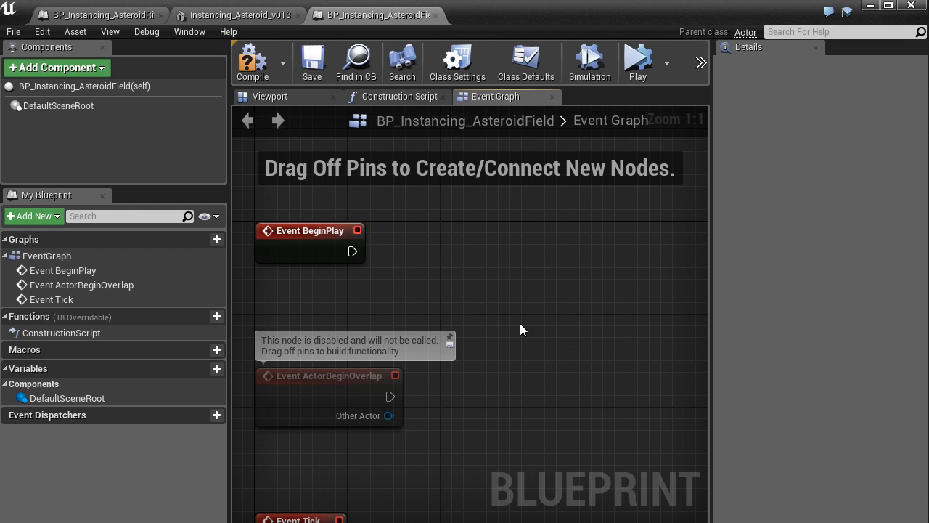
pyautogui.scroll(-1, 520, 323)
pyautogui.moveTo(511, 346); pyautogui.dragTo(402, 305, button='right')
pyautogui.scroll(1, 437, 338)
pyautogui.click(332, 323)
pyautogui.click(405, 292)
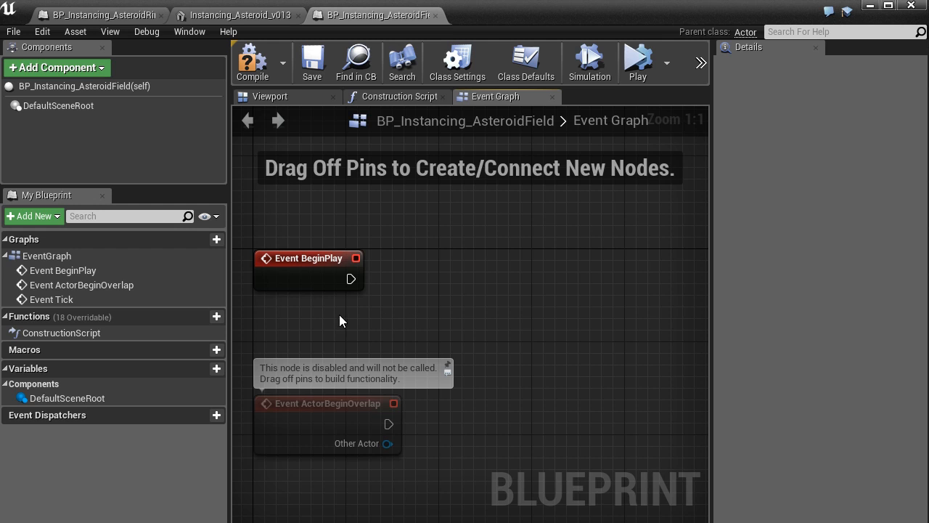
pyautogui.moveTo(336, 316); pyautogui.dragTo(349, 300, button='right')
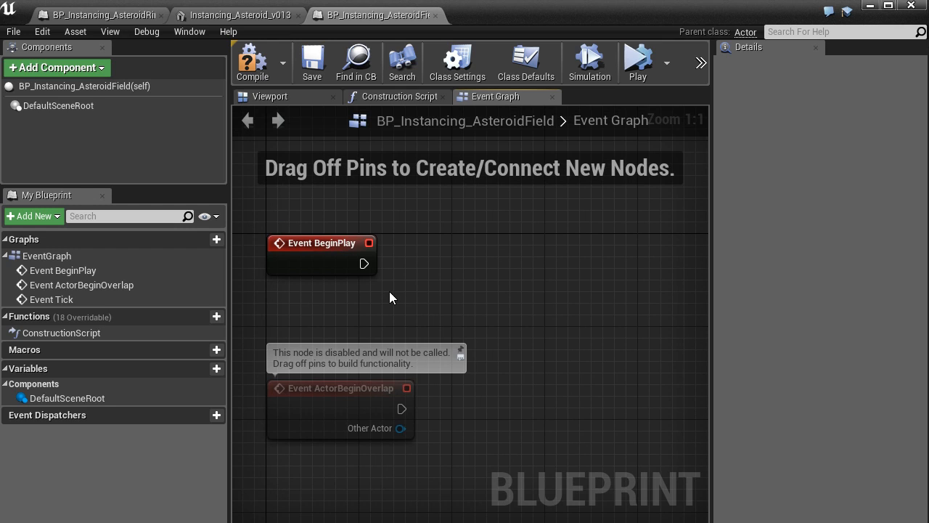
# Step: Add a Print String node connected to the execution output of Event BeginPlay, keeping the text Hello
pyautogui.moveTo(364, 264); pyautogui.dragTo(513, 249)
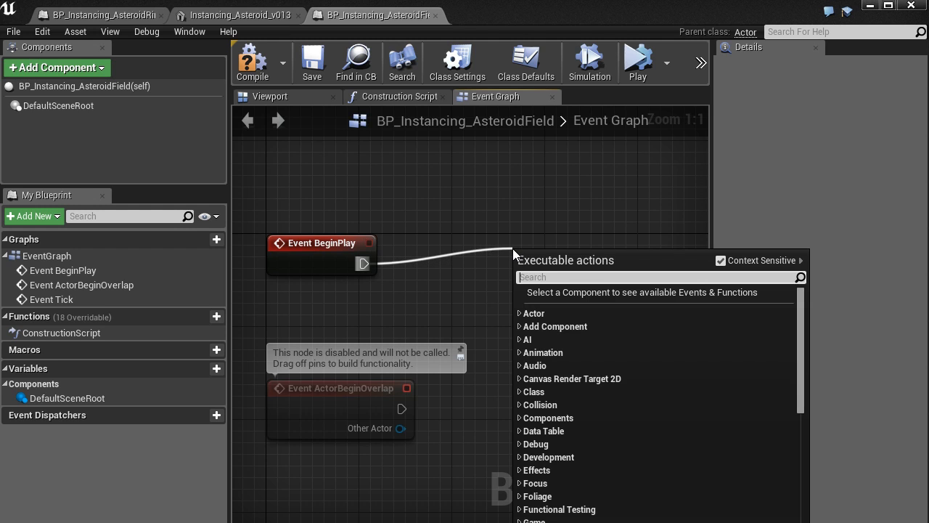
pyautogui.write('print')
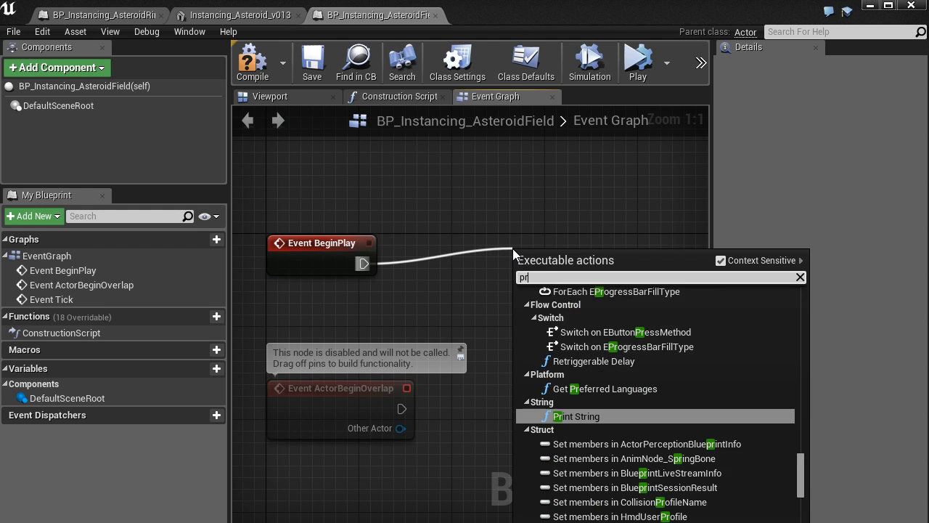
pyautogui.press('Return')
pyautogui.moveTo(512, 248); pyautogui.dragTo(513, 236)
pyautogui.click(594, 346)
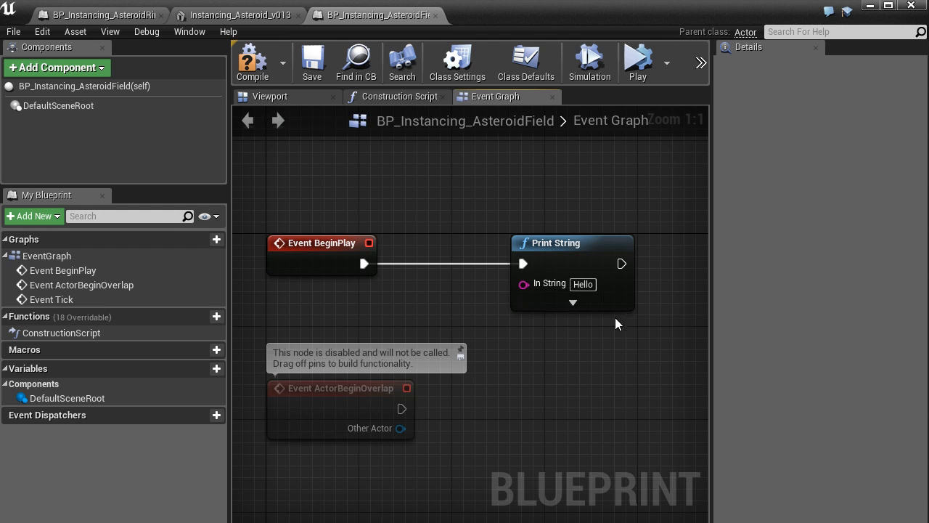
# Step: Chain a second Print String node after the first and set its In String to Hi
pyautogui.moveTo(621, 350); pyautogui.dragTo(438, 382, button='right')
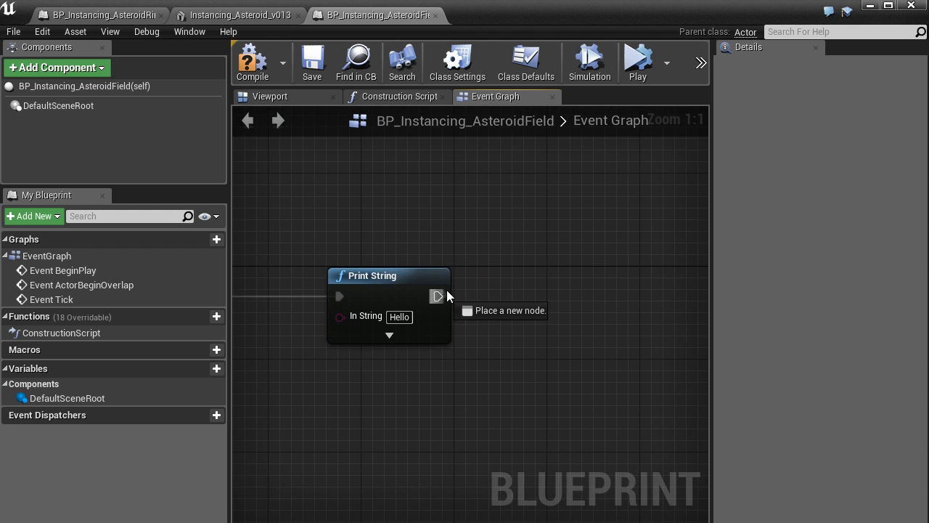
pyautogui.moveTo(438, 296); pyautogui.dragTo(572, 290)
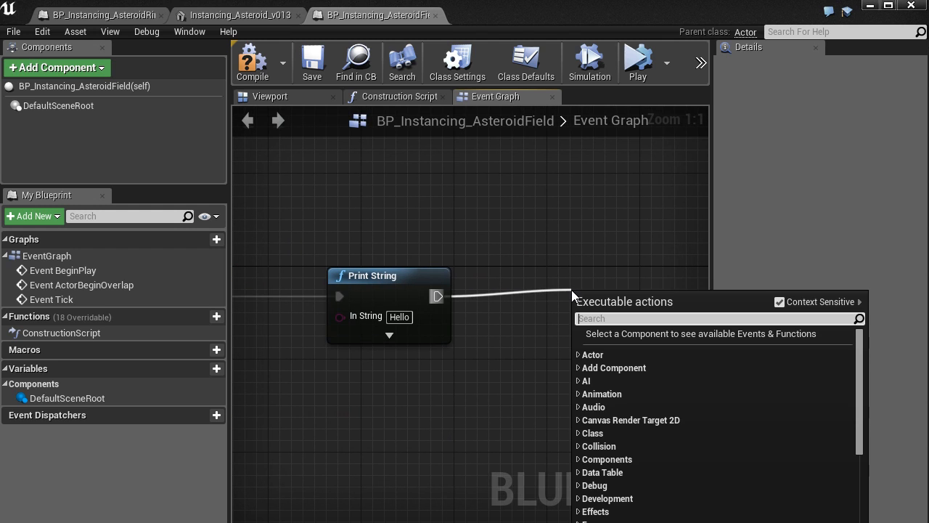
pyautogui.write('print')
pyautogui.press('Return')
pyautogui.click(643, 341)
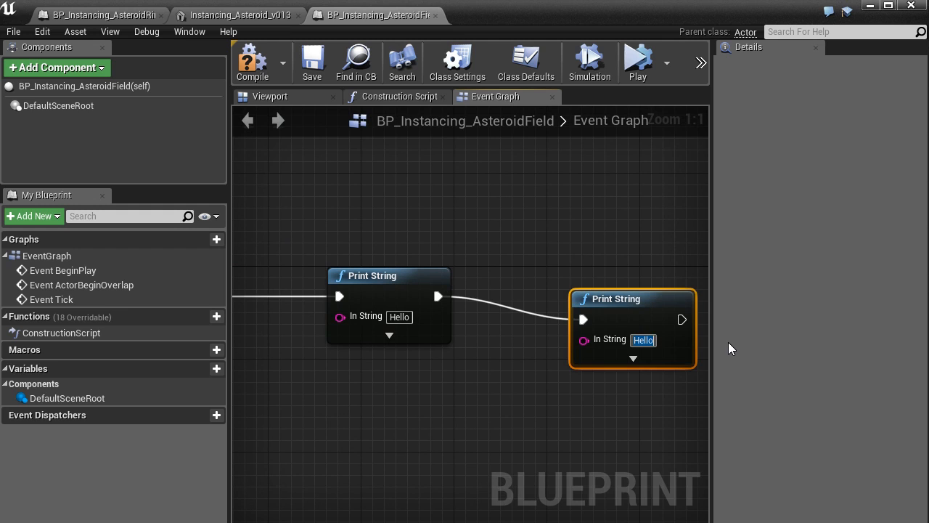
pyautogui.write('Hi')
pyautogui.press('Return')
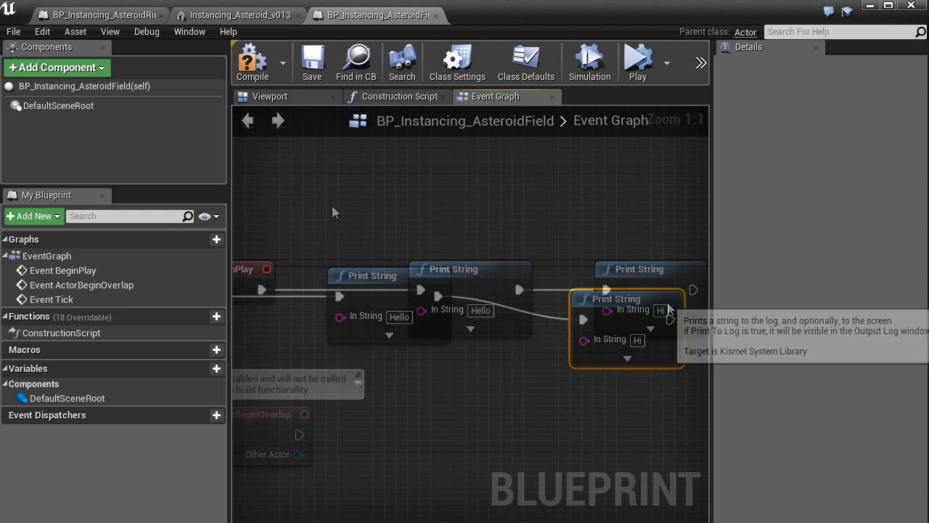
pyautogui.scroll(-1, 282, 194)
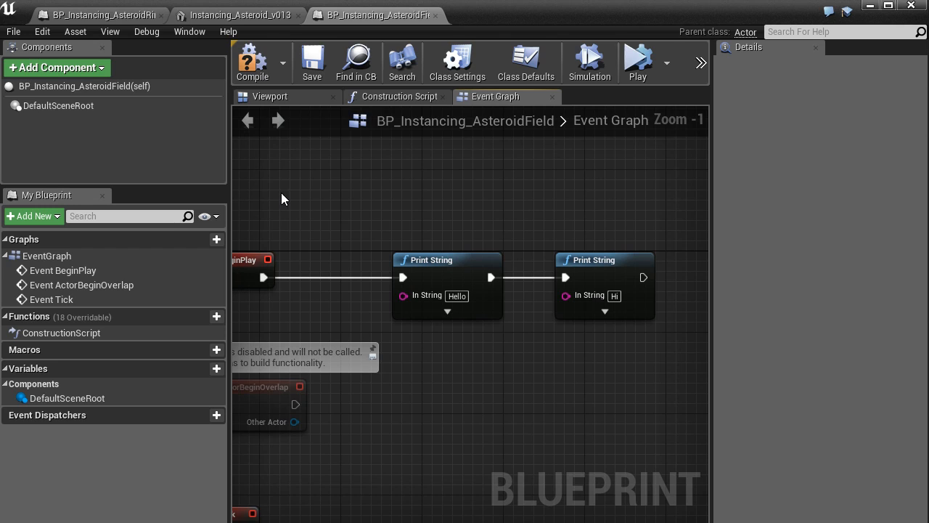
# Step: Compile the blueprint and place an instance of BP_Instancing_AsteroidField in the level
pyautogui.click(254, 72)
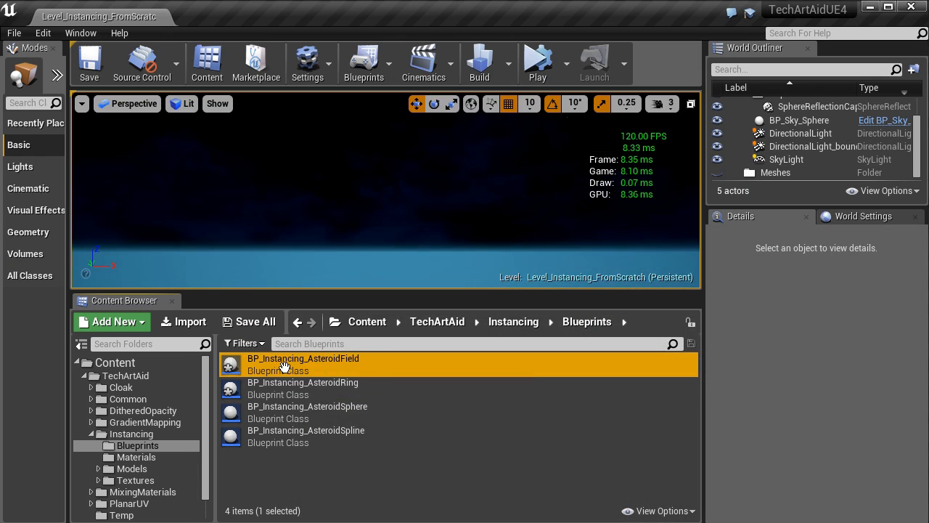
pyautogui.moveTo(271, 363); pyautogui.dragTo(318, 183)
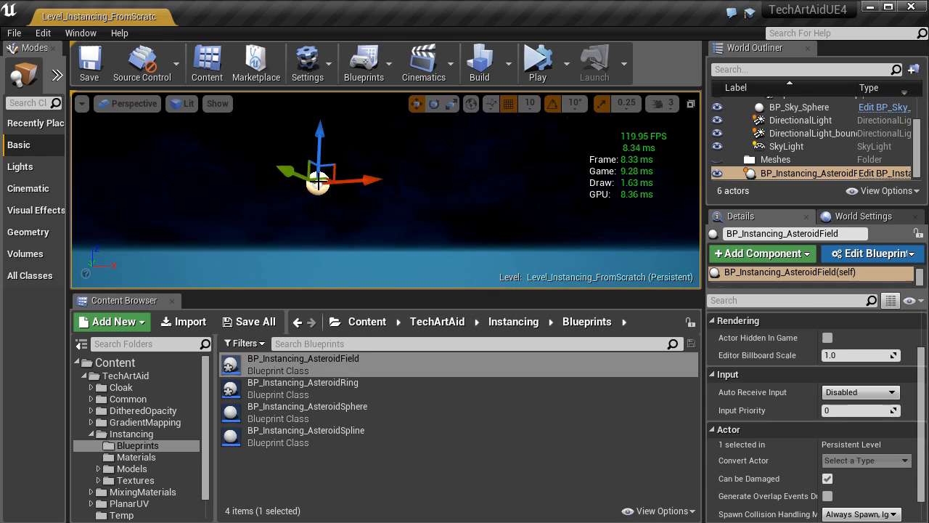
pyautogui.click(377, 159)
# Step: Simulate the level twice to check the strings printed by the blueprint, stopping the simulation each time
pyautogui.click(535, 68)
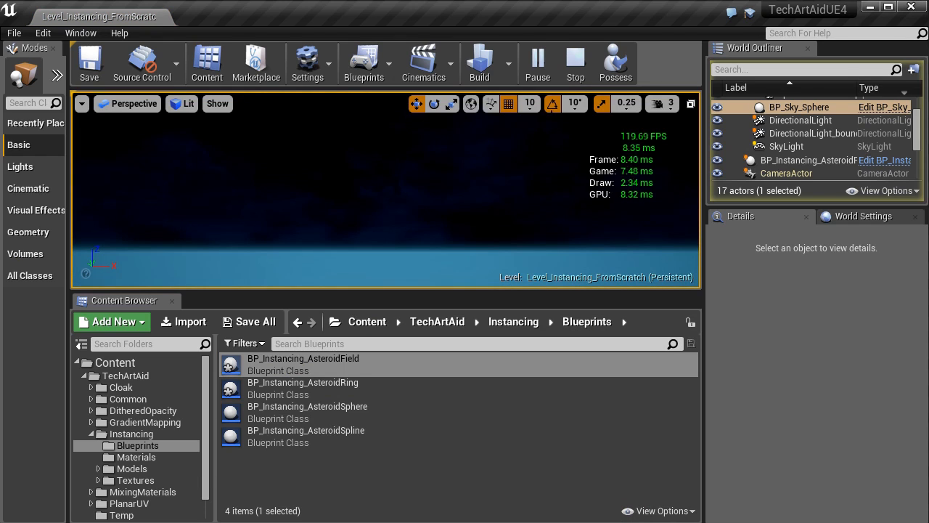
pyautogui.click(576, 61)
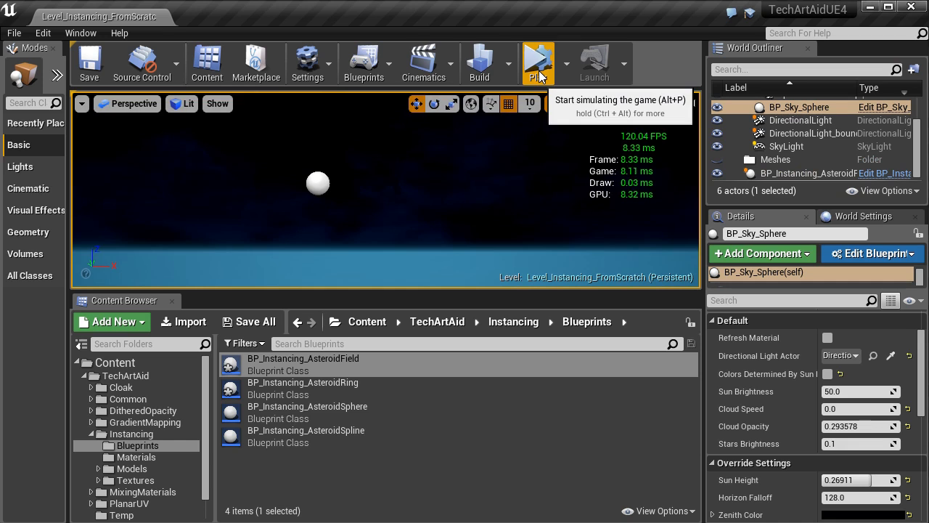
pyautogui.click(539, 64)
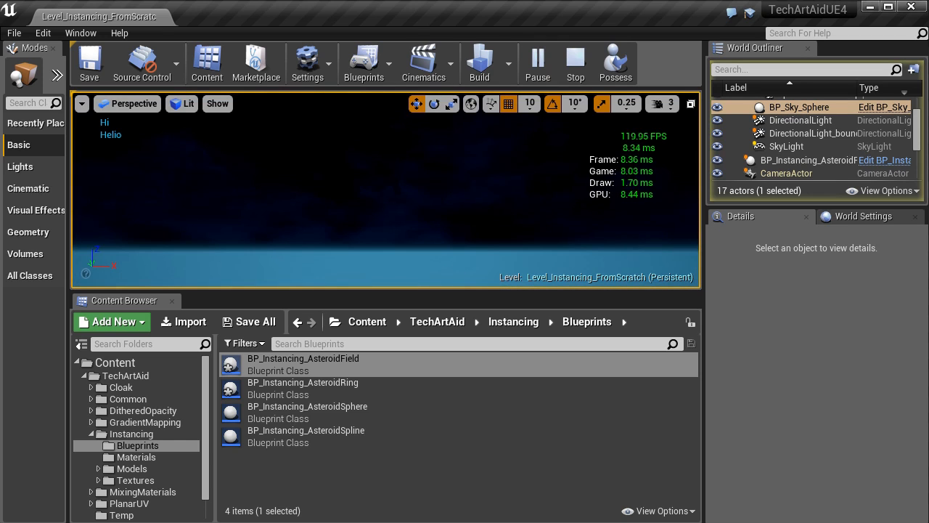
pyautogui.click(576, 64)
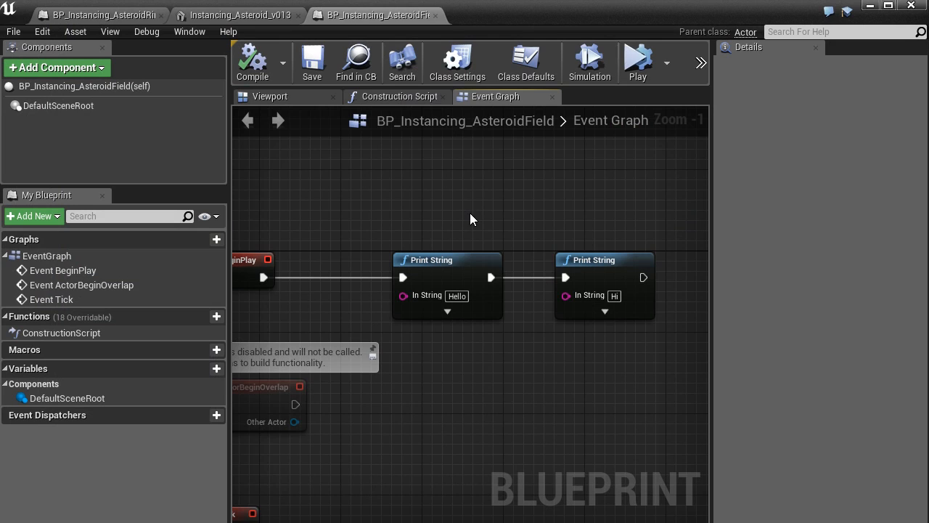
# Step: Delete both Print String nodes from the Event Graph and recompile the blueprint
pyautogui.moveTo(442, 213); pyautogui.dragTo(624, 370)
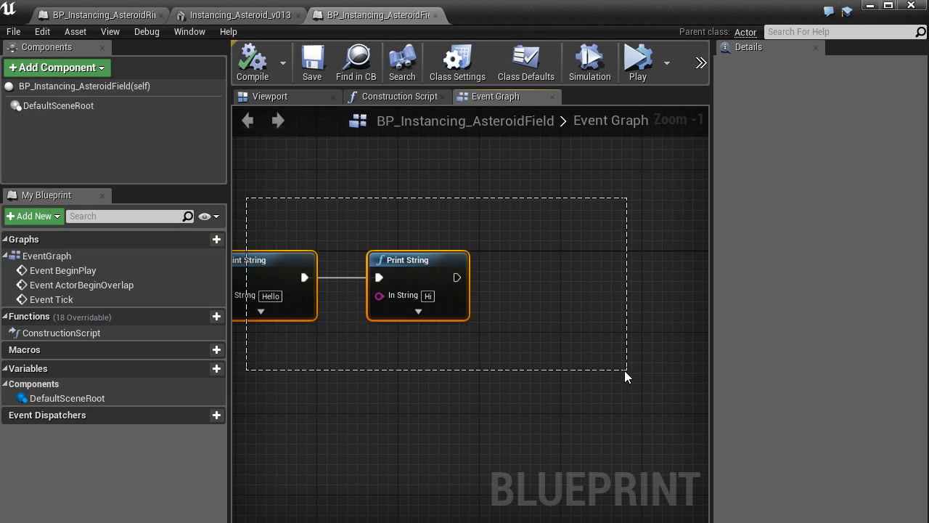
pyautogui.press('Delete')
pyautogui.moveTo(442, 328); pyautogui.dragTo(675, 324, button='right')
pyautogui.click(263, 70)
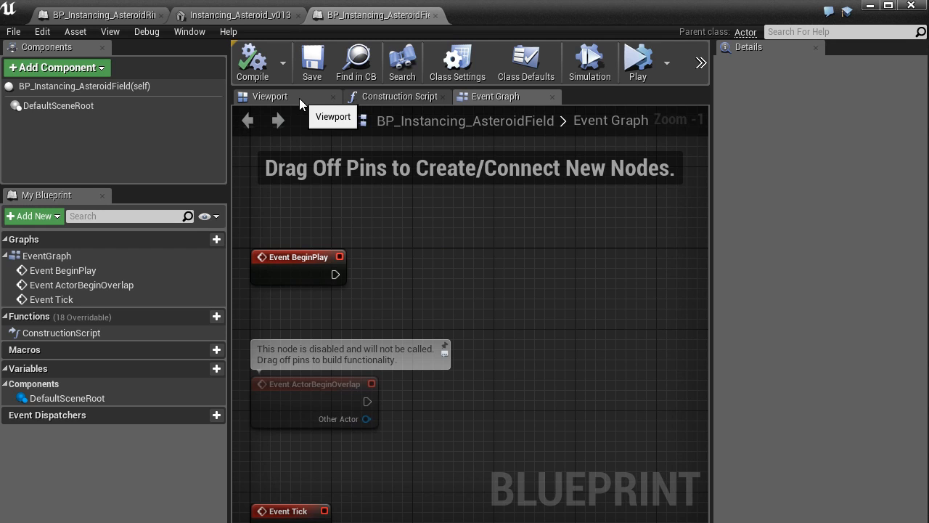
# Step: Add a Cube component under the blueprint's DefaultSceneRoot, keeping the default name
pyautogui.click(299, 98)
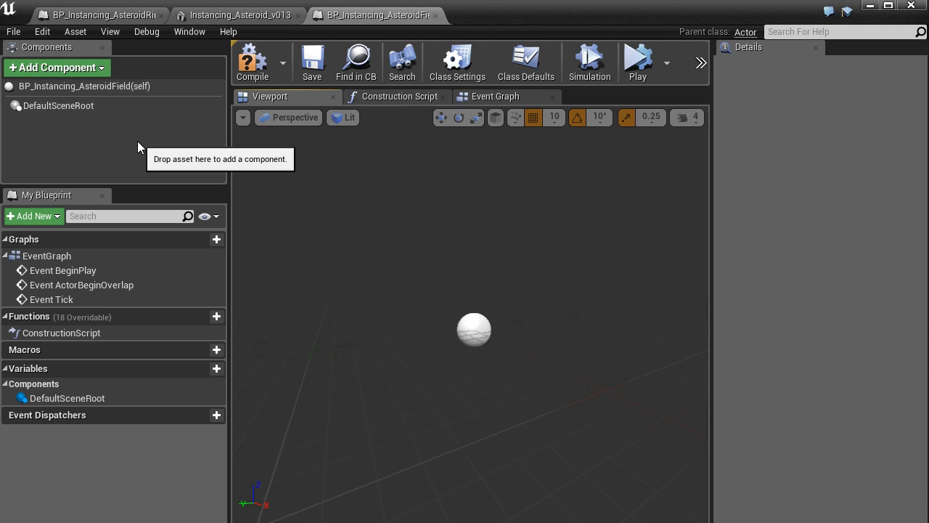
pyautogui.click(106, 69)
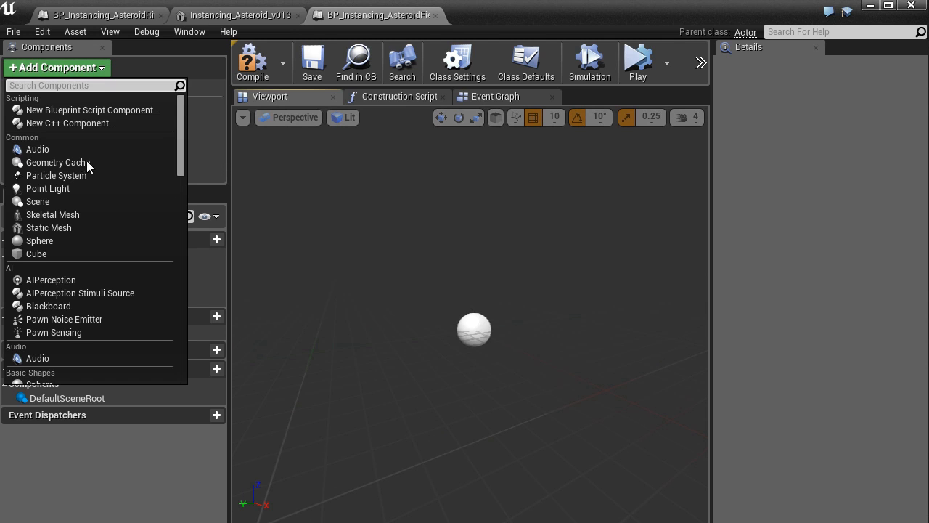
pyautogui.click(59, 253)
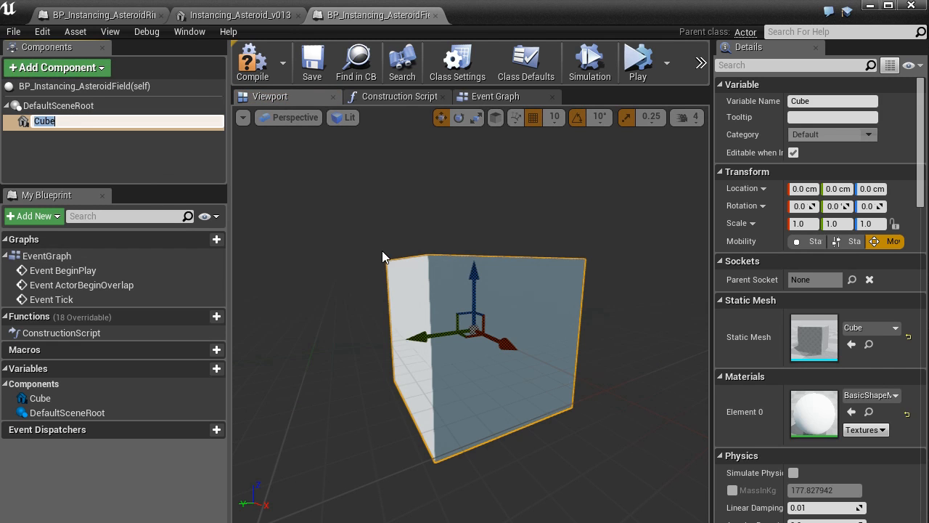
pyautogui.press('Return')
# Step: Add a Sphere component and move it to about 60 cm in Y and 70 cm in Z
pyautogui.click(109, 71)
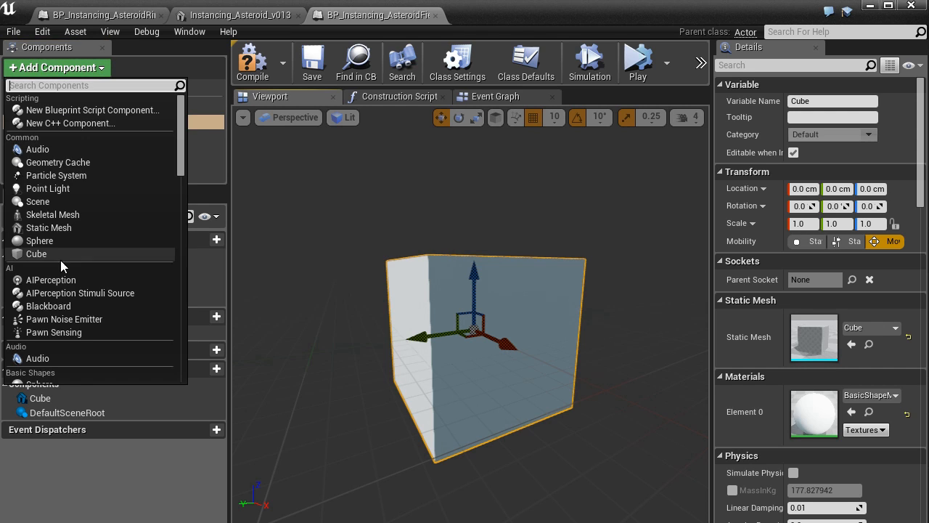
pyautogui.click(61, 241)
pyautogui.moveTo(474, 276); pyautogui.dragTo(476, 174)
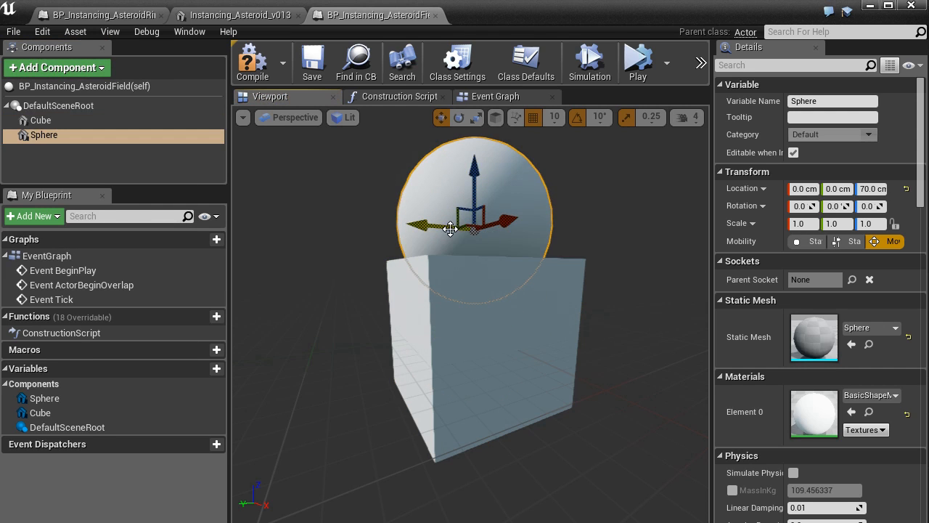
pyautogui.moveTo(450, 228); pyautogui.dragTo(344, 219)
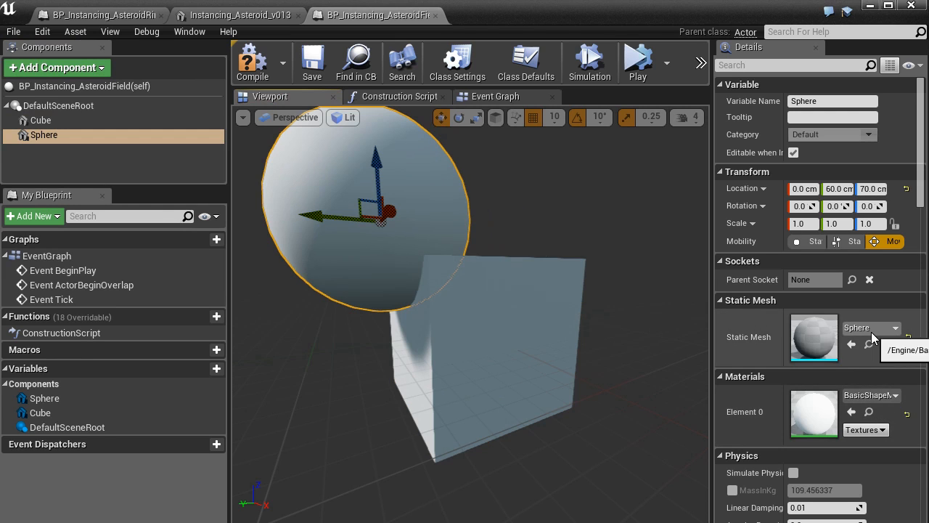
# Step: Assign the red Mat_Dithered material to Element 0 of the Sphere component
pyautogui.click(871, 395)
pyautogui.click(885, 209)
pyautogui.moveTo(556, 240)
pyautogui.mouseDown(button='right')
pyautogui.moveTo(534, 238)
pyautogui.moveTo(556, 240)
pyautogui.mouseUp(button='right')
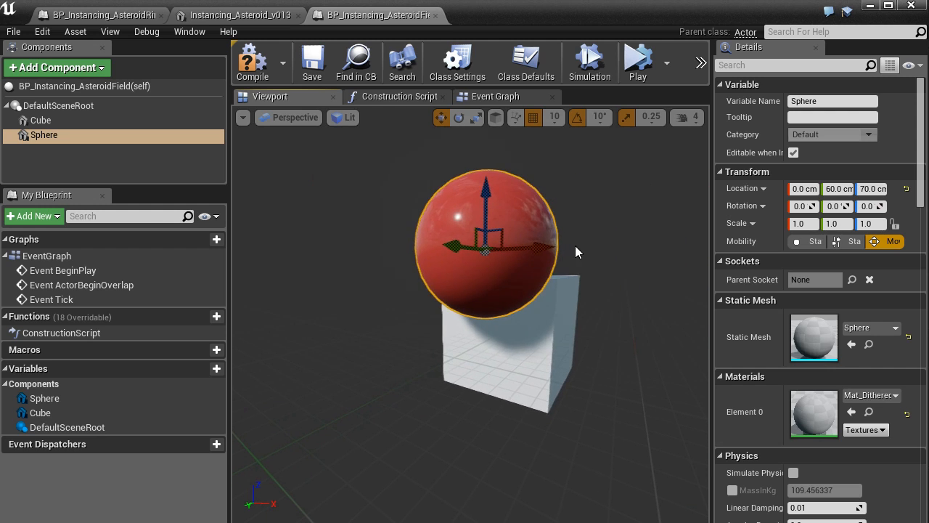
# Step: Delete the Sphere and Cube components from the blueprint
pyautogui.press('Delete')
pyautogui.click(554, 284)
pyautogui.press('Delete')
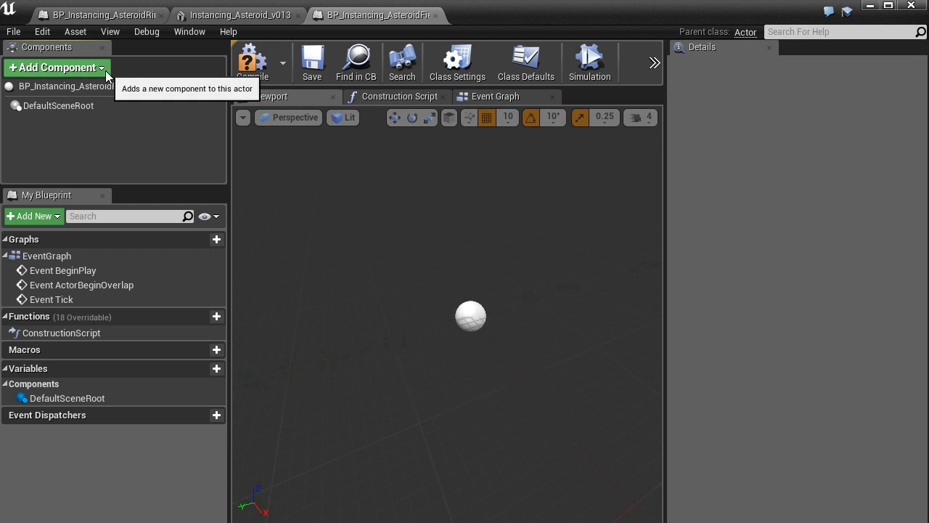
# Step: Add a Hierarchical Instanced Static Mesh component to the blueprint and assign it the Instancing_Asteroid_v013 static mesh
pyautogui.click(100, 72)
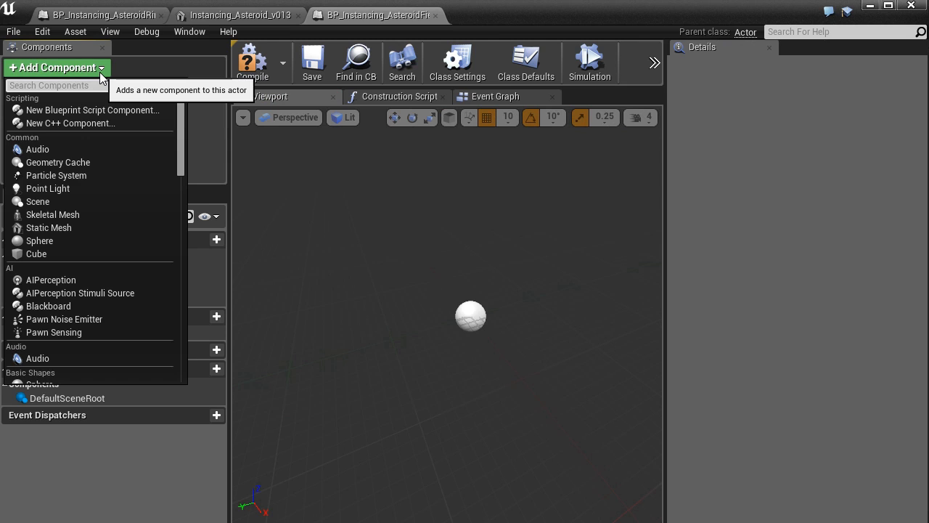
pyautogui.write('hier')
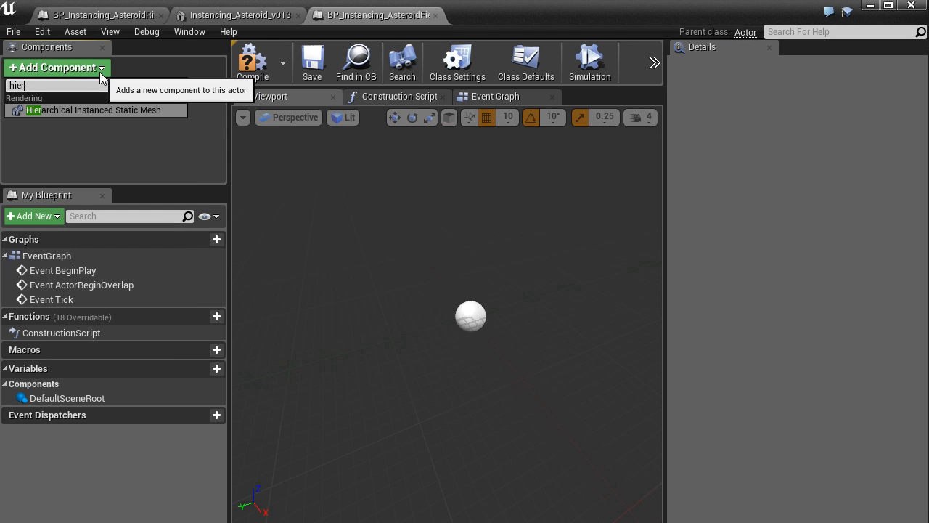
pyautogui.click(151, 108)
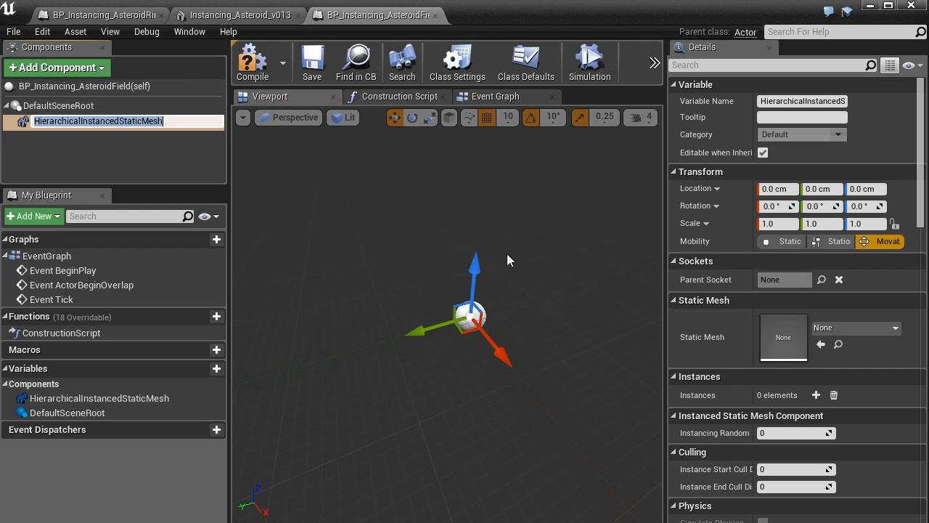
pyautogui.click(872, 331)
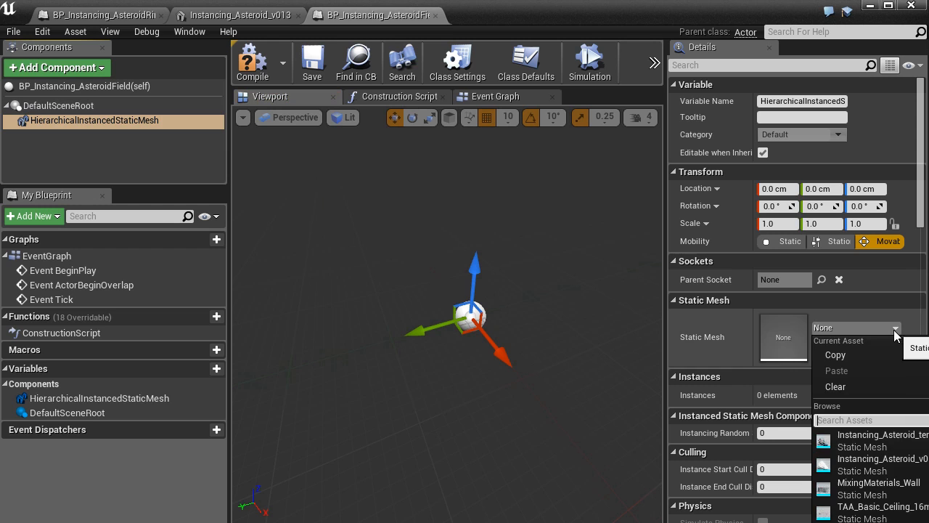
pyautogui.click(894, 471)
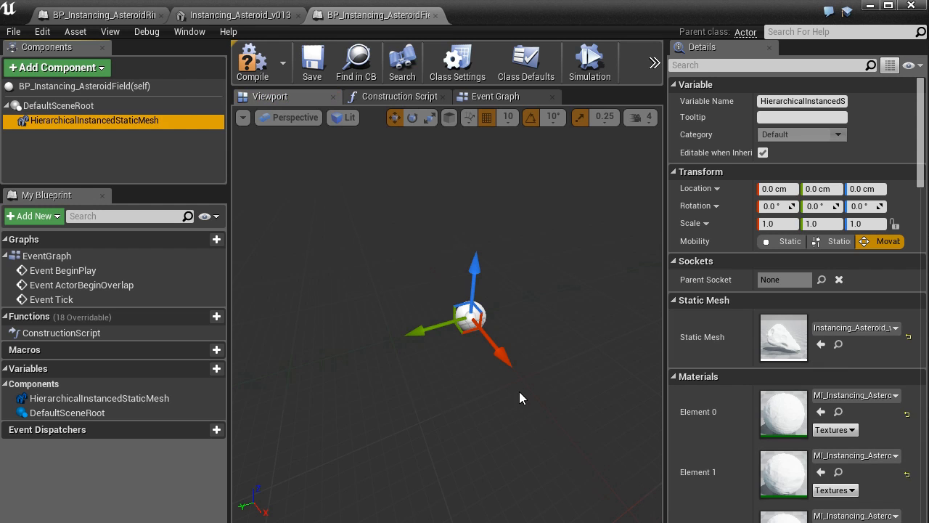
# Step: Add two elements to the Instances array of the HierarchicalInstancedStaticMesh component
pyautogui.moveTo(921, 174); pyautogui.dragTo(922, 252)
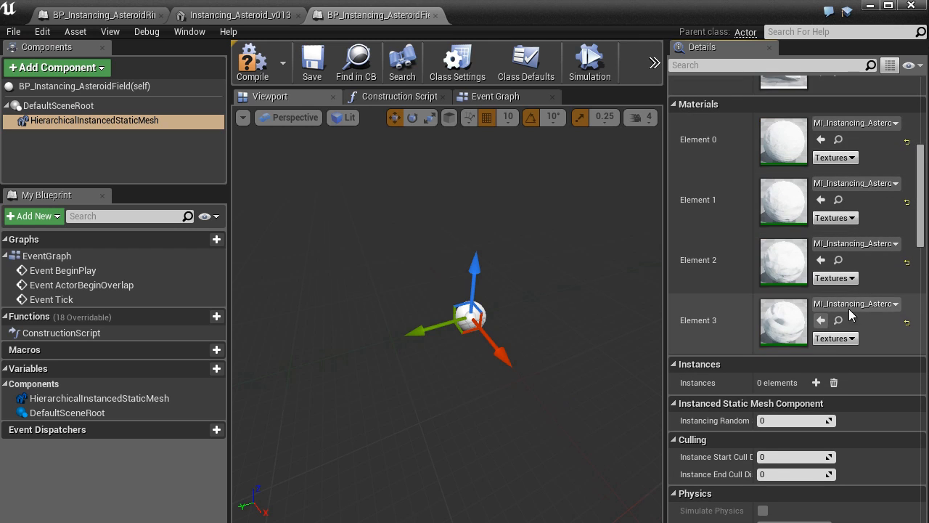
pyautogui.moveTo(923, 221); pyautogui.dragTo(923, 252)
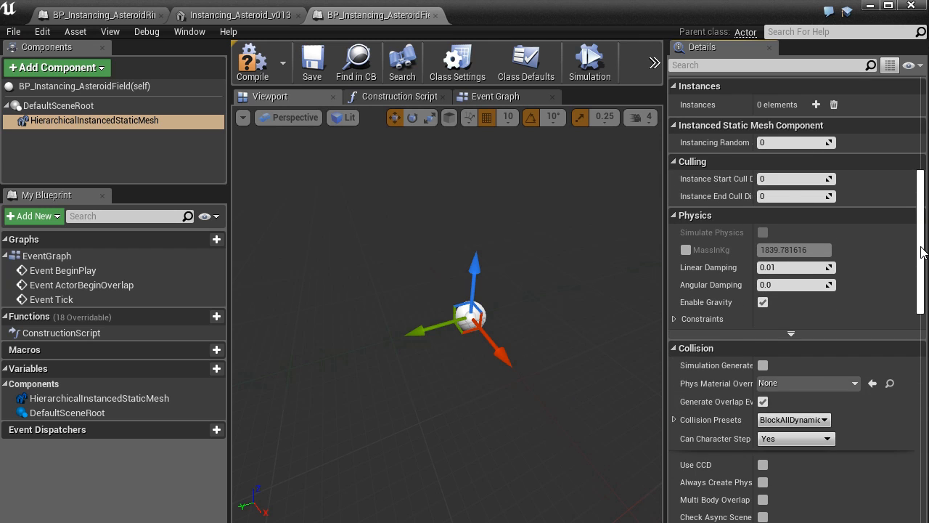
pyautogui.scroll(2, 923, 252)
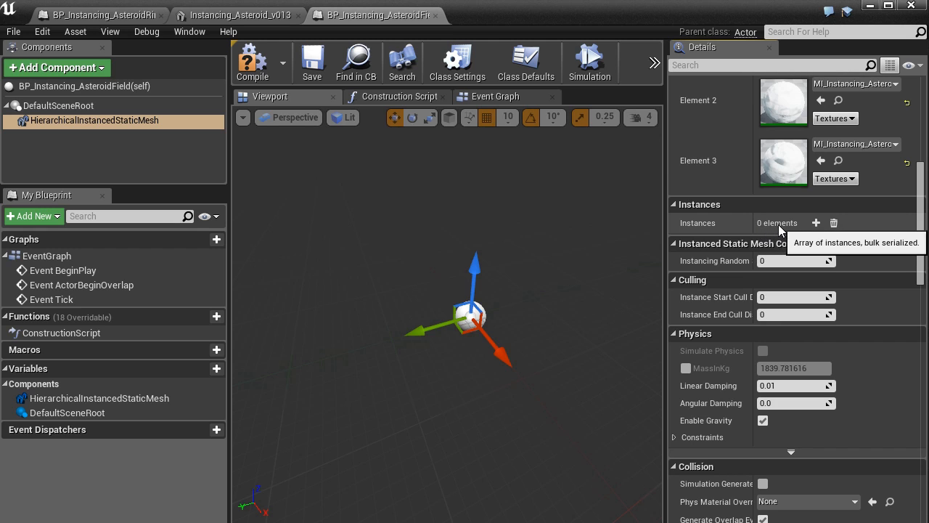
pyautogui.click(818, 225)
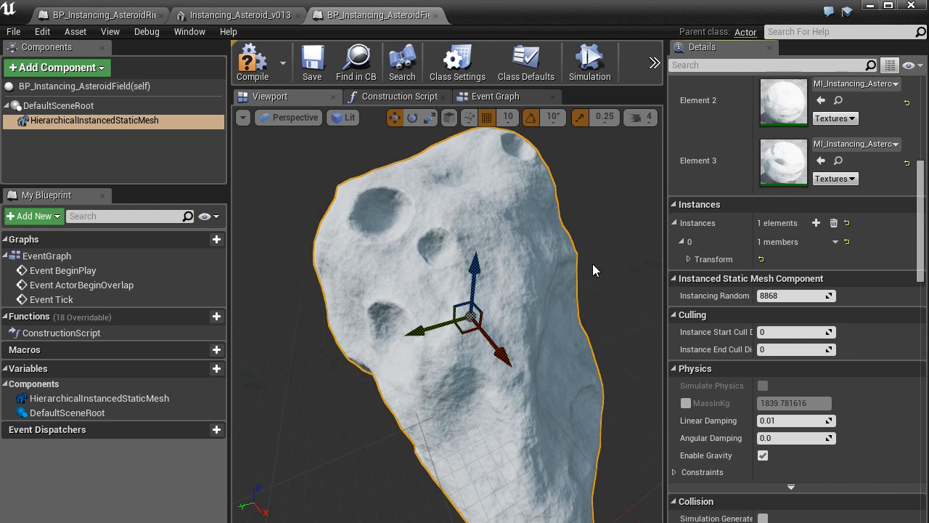
pyautogui.scroll(-3, 530, 289)
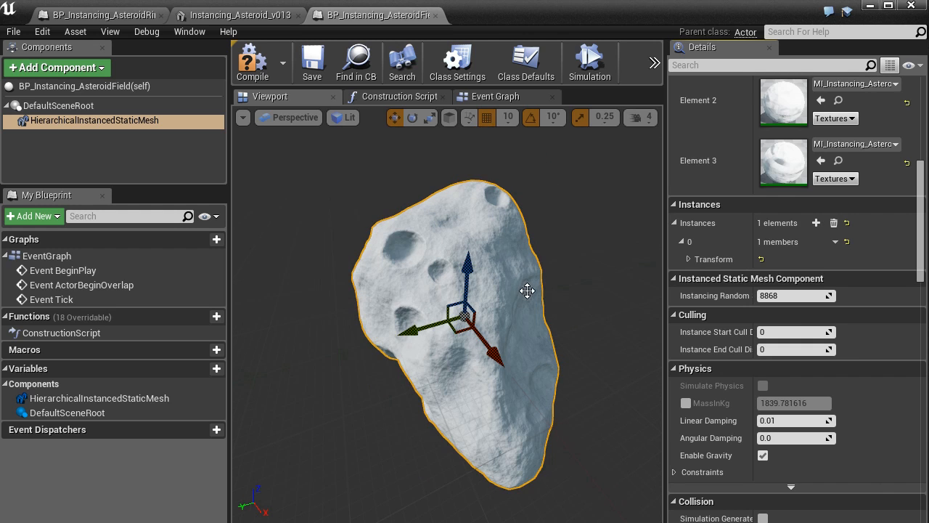
pyautogui.click(818, 223)
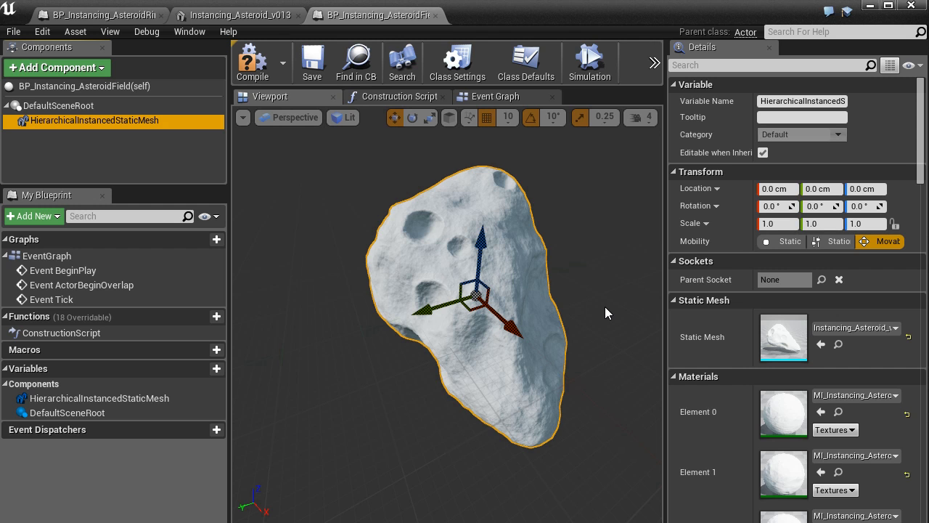
# Step: Move the HierarchicalInstancedStaticMesh component to about 80 cm in Y and 10 cm in Z
pyautogui.moveTo(424, 311); pyautogui.dragTo(415, 345)
pyautogui.moveTo(541, 309)
pyautogui.keyDown('alt'); pyautogui.mouseDown()
pyautogui.moveTo(581, 301)
pyautogui.moveTo(541, 309)
pyautogui.mouseUp(); pyautogui.keyUp('alt')
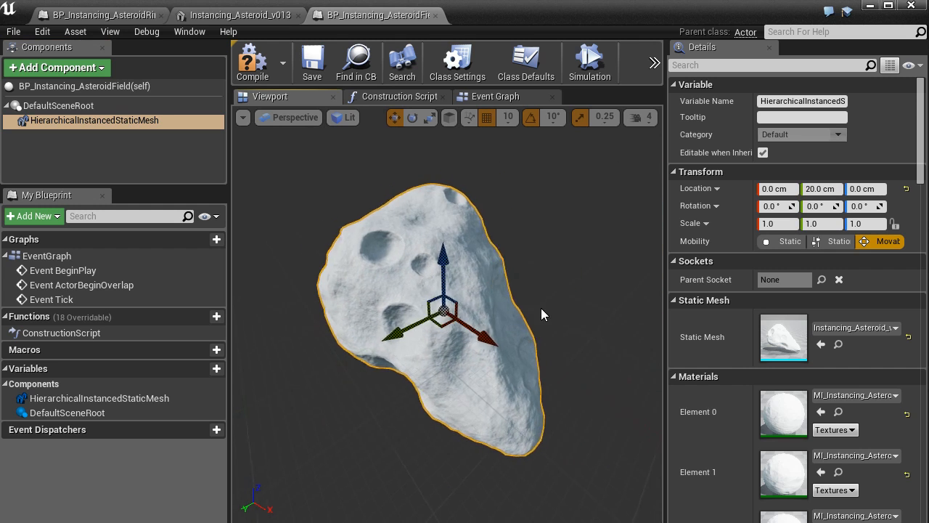
pyautogui.scroll(-3, 534, 308)
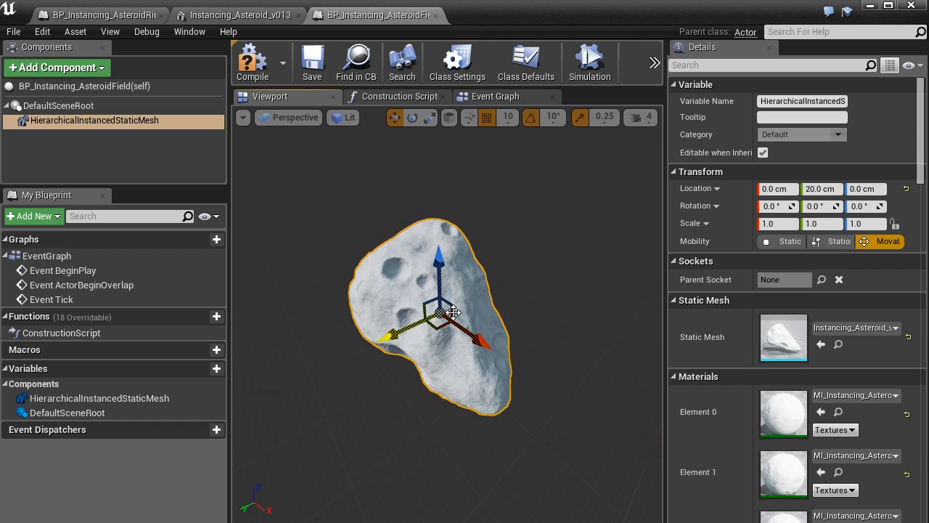
pyautogui.moveTo(384, 338); pyautogui.dragTo(357, 350)
pyautogui.moveTo(416, 289)
pyautogui.mouseDown()
pyautogui.moveTo(410, 230)
pyautogui.moveTo(414, 284)
pyautogui.mouseUp()
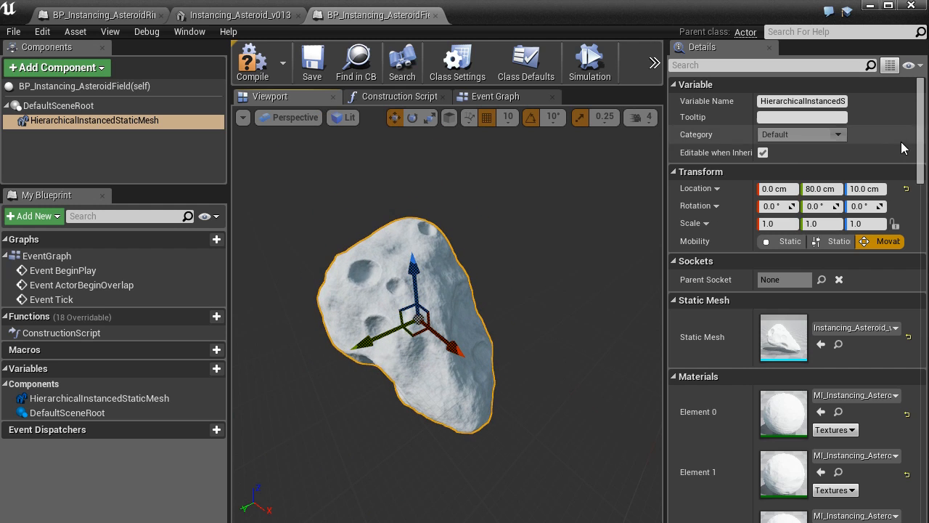
# Step: Set the component's Y and Z location to 0 cm
pyautogui.click(823, 189)
pyautogui.write('0')
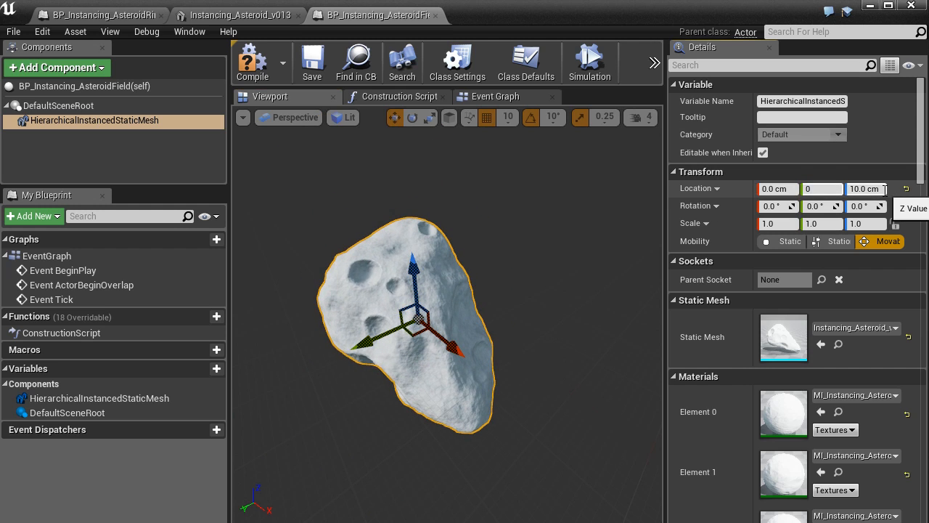
pyautogui.click(885, 189)
pyautogui.write('0')
pyautogui.press('Return')
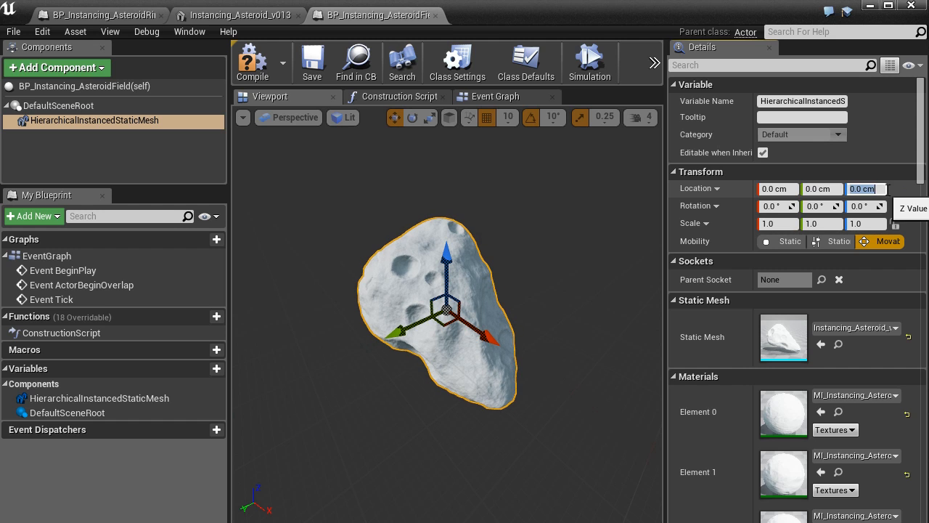
# Step: Move instance 0 to about 354.7 in X and 344.7 in Y, and rotate it to about -79.2 in Y
pyautogui.scroll(-10, 926, 256)
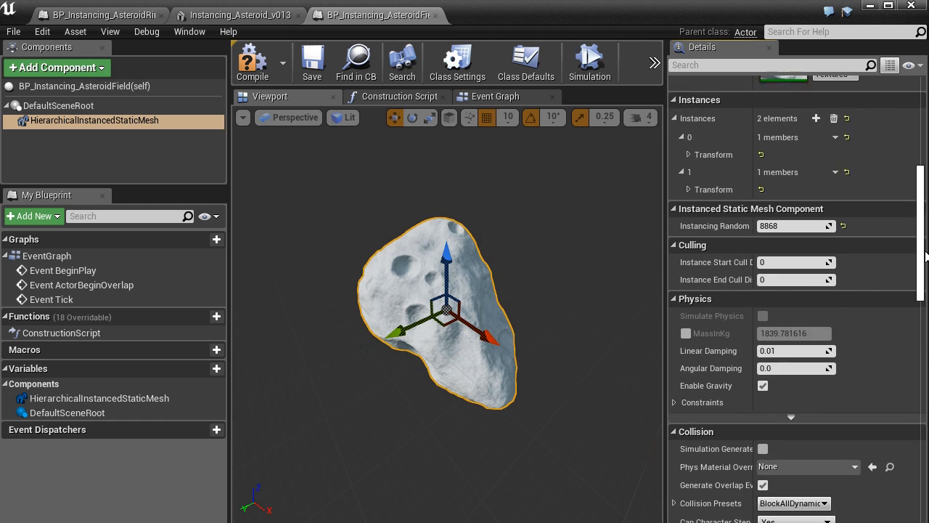
pyautogui.scroll(3, 925, 256)
pyautogui.click(688, 301)
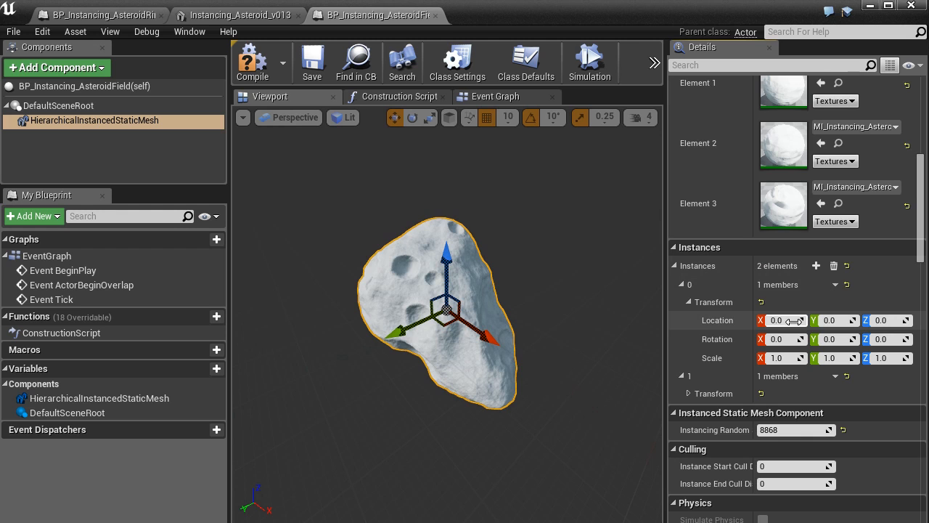
pyautogui.moveTo(780, 321)
pyautogui.mouseDown()
pyautogui.moveTo(828, 320)
pyautogui.moveTo(782, 320)
pyautogui.mouseUp()
pyautogui.moveTo(394, 241); pyautogui.dragTo(450, 244, button='right')
pyautogui.moveTo(832, 320); pyautogui.dragTo(900, 320)
pyautogui.moveTo(835, 320); pyautogui.dragTo(795, 320)
pyautogui.moveTo(828, 339); pyautogui.dragTo(824, 339)
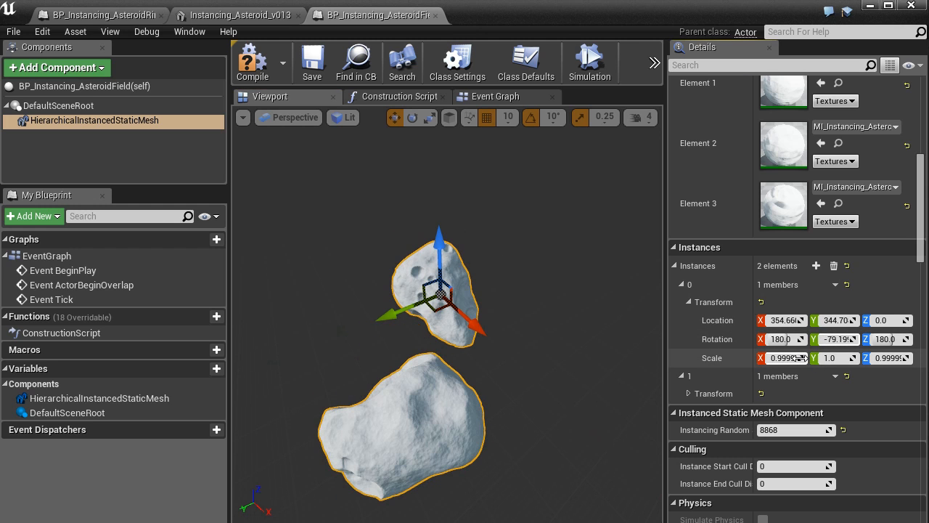
# Step: Flatten instance 0 to an X scale of about 0.187, move instance 1 to about 461.8 in X, and view both in the level
pyautogui.moveTo(781, 358)
pyautogui.mouseDown()
pyautogui.moveTo(817, 358)
pyautogui.moveTo(786, 358)
pyautogui.mouseUp()
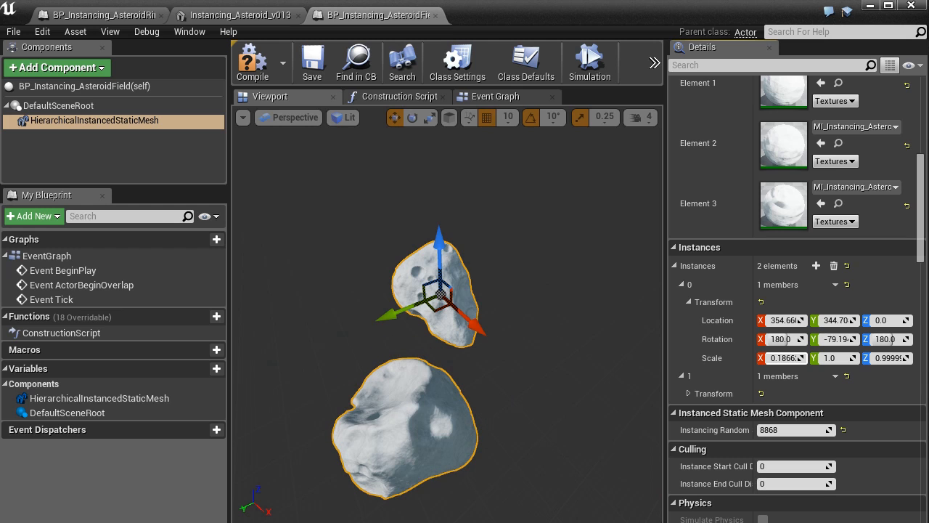
pyautogui.moveTo(579, 298); pyautogui.dragTo(576, 297, button='right')
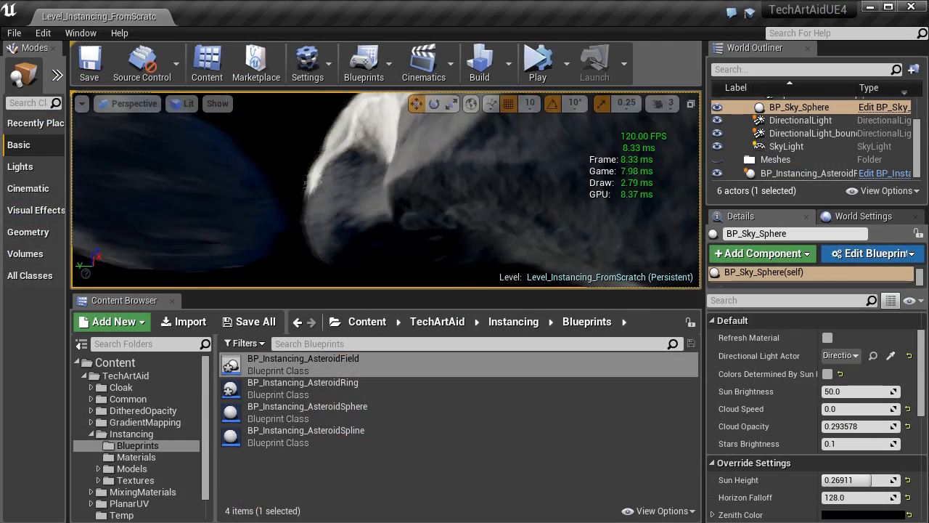
pyautogui.moveTo(386, 191); pyautogui.dragTo(457, 216, button='right')
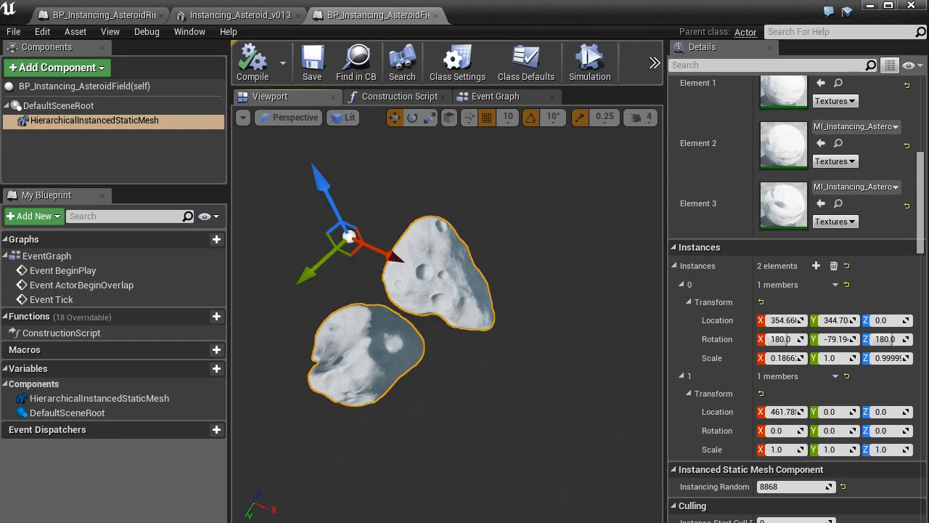
pyautogui.moveTo(450, 245); pyautogui.dragTo(421, 221, button='right')
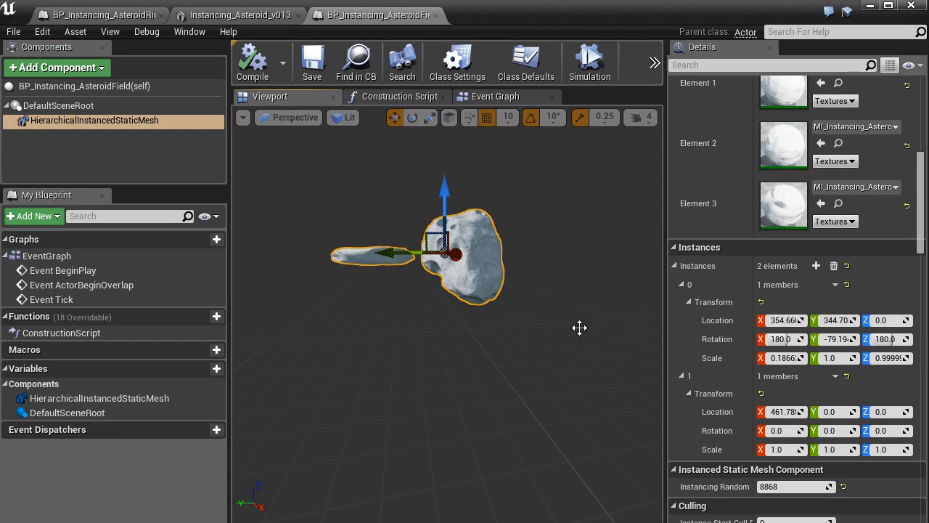
# Step: Set instance 0's X scale to 1 and remove all elements from the component's Instances array
pyautogui.click(785, 357)
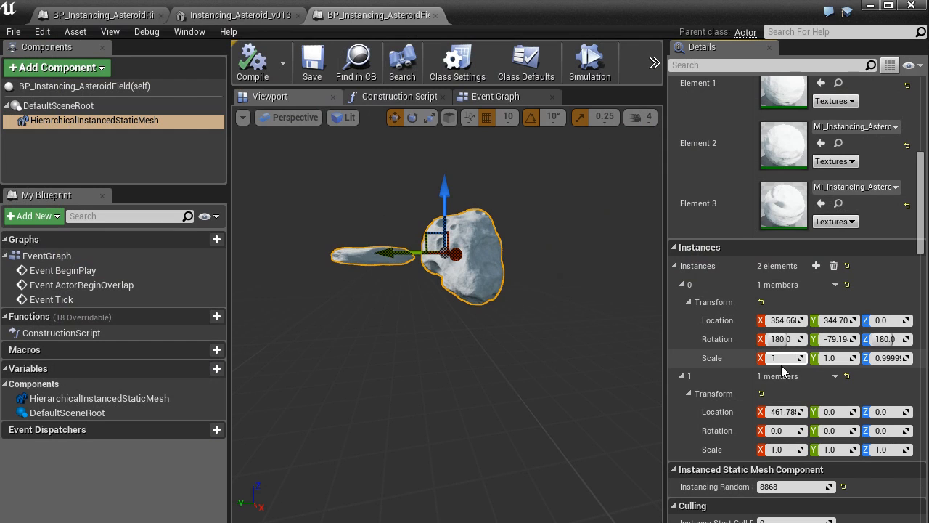
pyautogui.press('Return')
pyautogui.moveTo(552, 291); pyautogui.dragTo(465, 289, button='right')
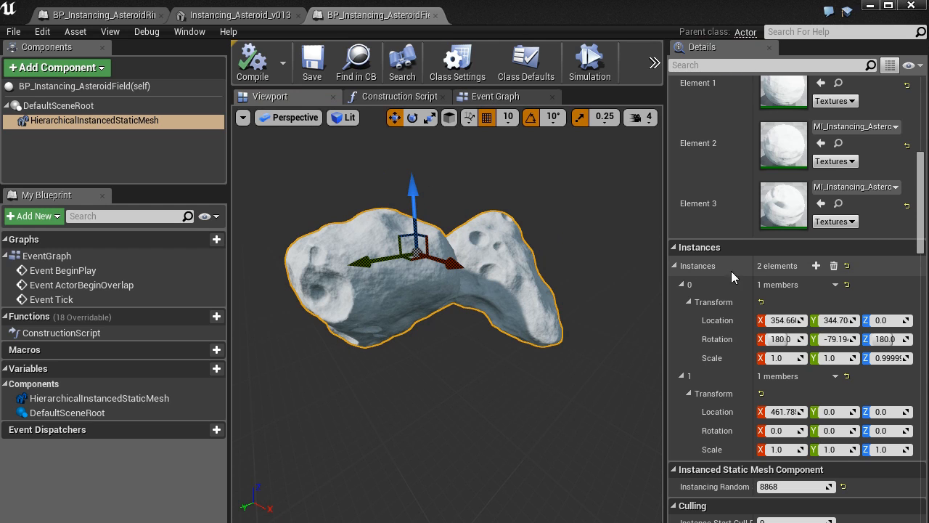
pyautogui.click(834, 266)
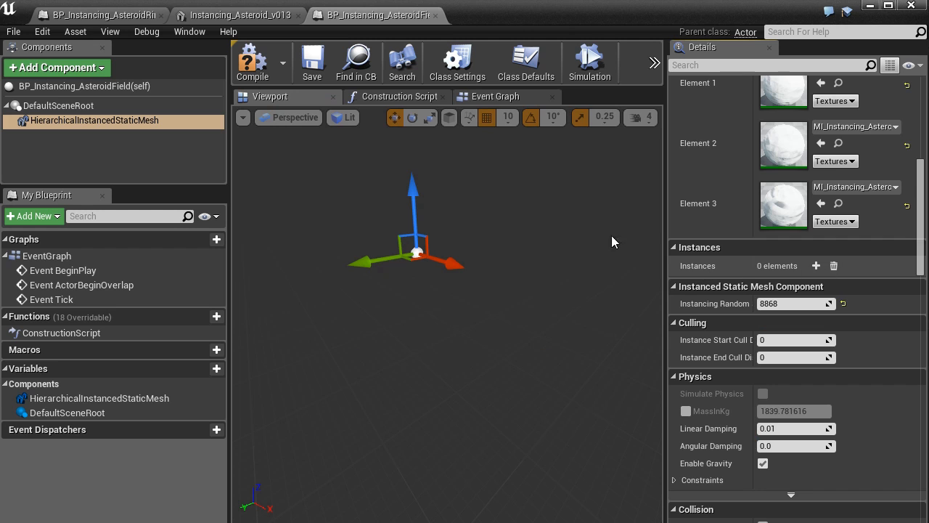
# Step: Open the blueprint's Event Graph, enlarge the graph area, and examine the default event nodes
pyautogui.click(508, 98)
pyautogui.moveTo(223, 270); pyautogui.dragTo(144, 269)
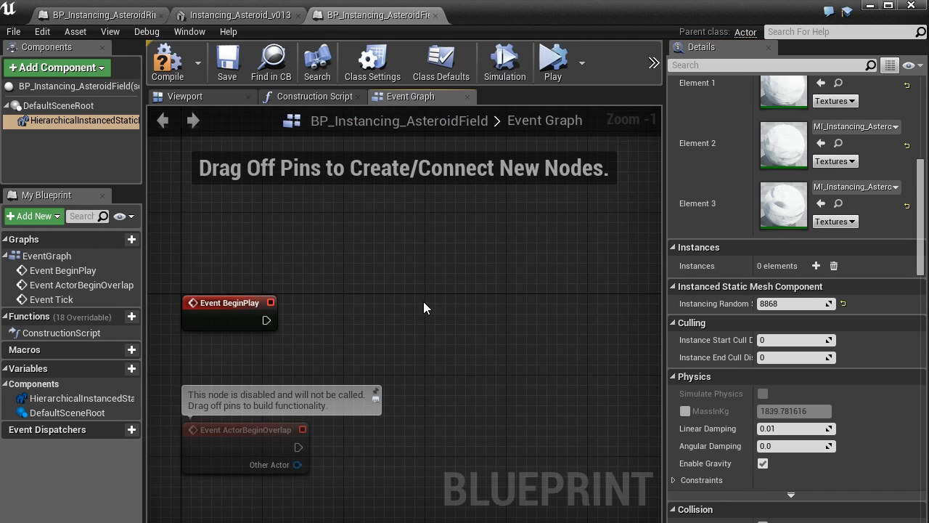
pyautogui.moveTo(485, 270); pyautogui.dragTo(394, 292, button='right')
pyautogui.moveTo(318, 316); pyautogui.dragTo(349, 279, button='right')
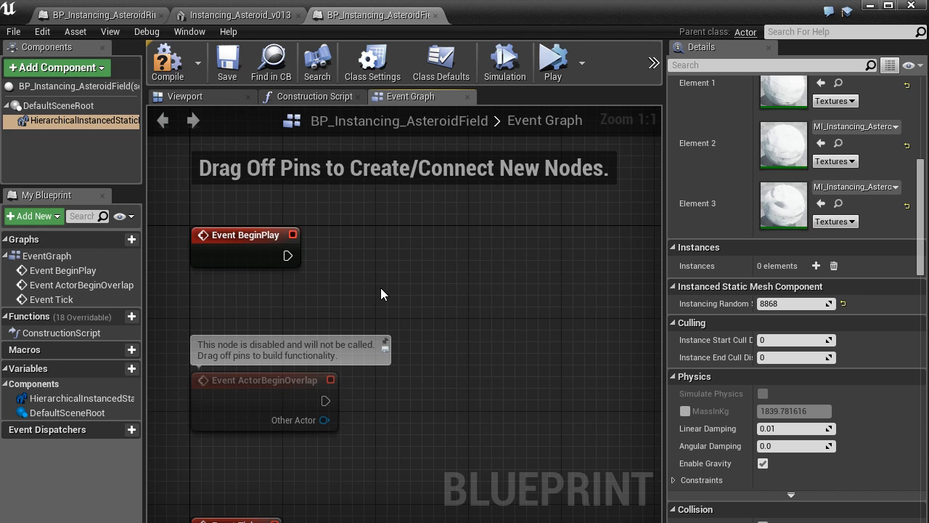
pyautogui.scroll(-1, 381, 287)
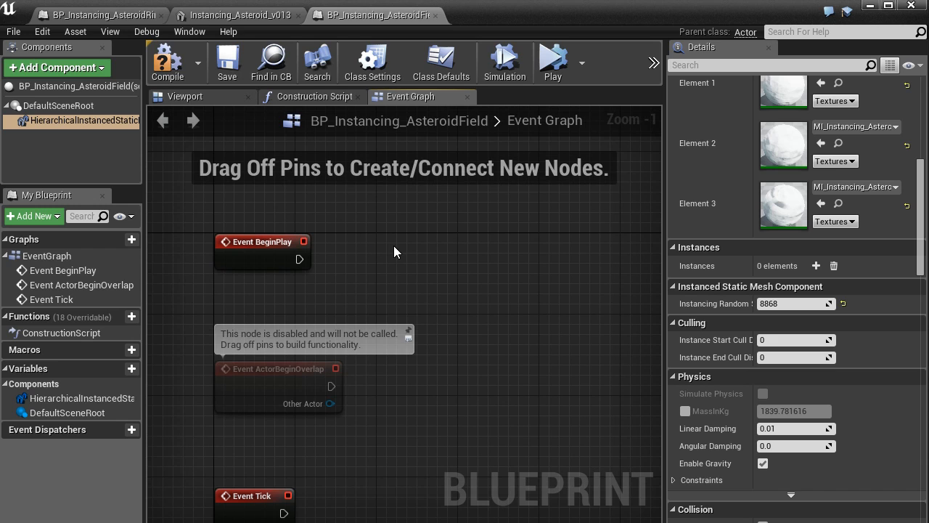
pyautogui.scroll(1, 394, 251)
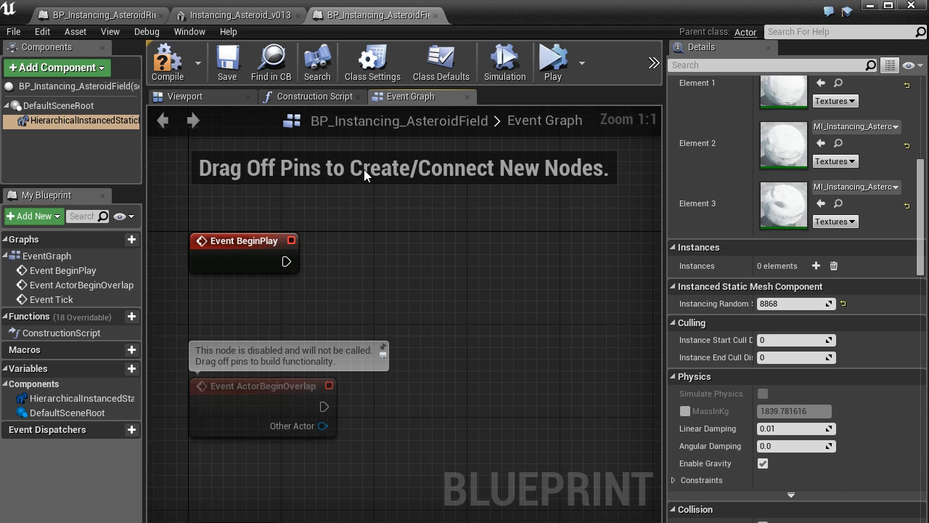
pyautogui.moveTo(346, 204); pyautogui.dragTo(362, 210, button='right')
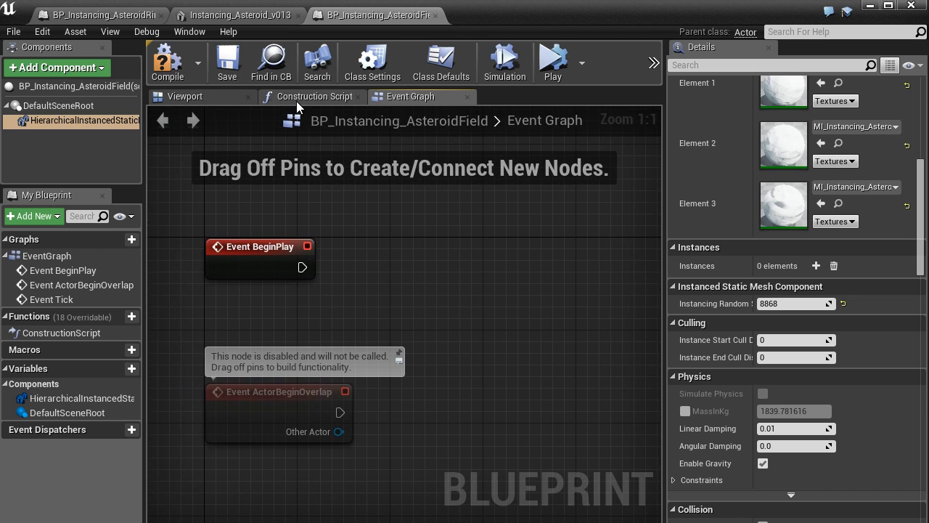
# Step: Open the Construction Script graph and check which executable actions can follow the Construction Script node
pyautogui.click(296, 101)
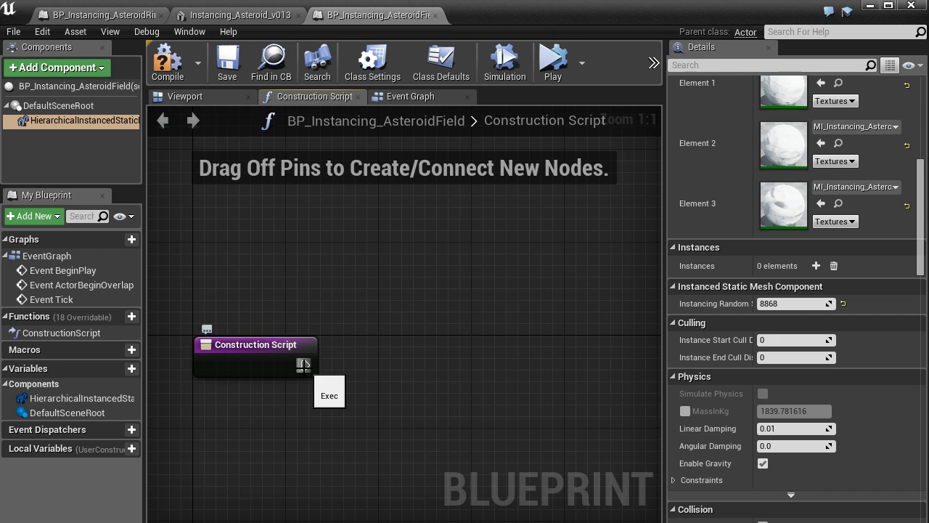
pyautogui.moveTo(350, 380); pyautogui.dragTo(367, 331, button='right')
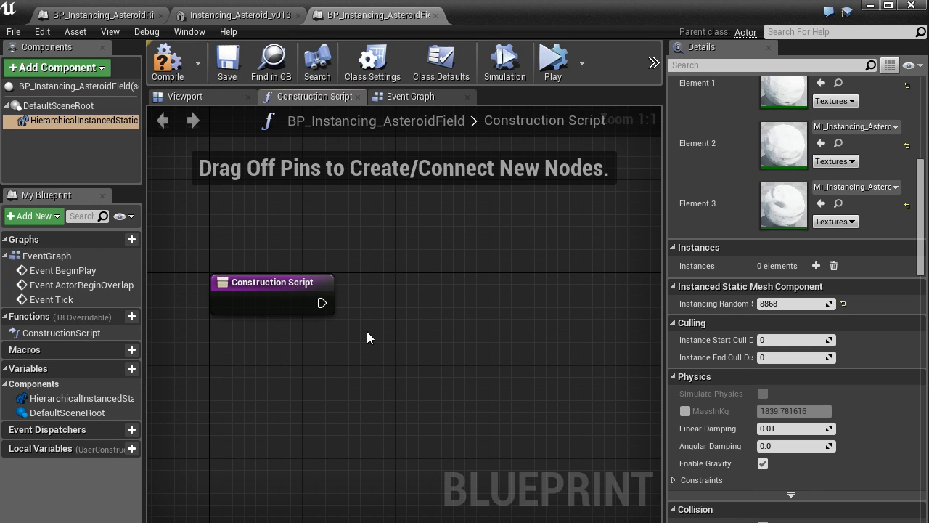
pyautogui.moveTo(322, 303); pyautogui.dragTo(463, 296)
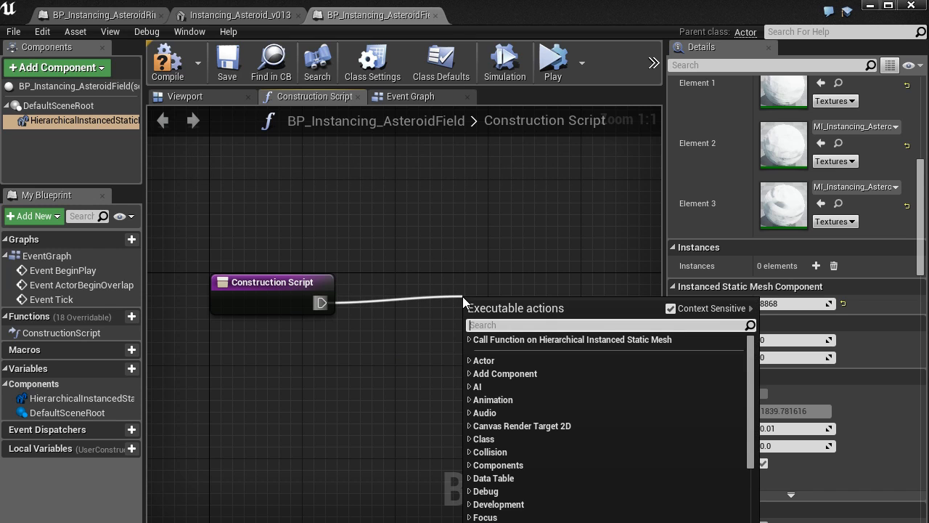
pyautogui.click(359, 345)
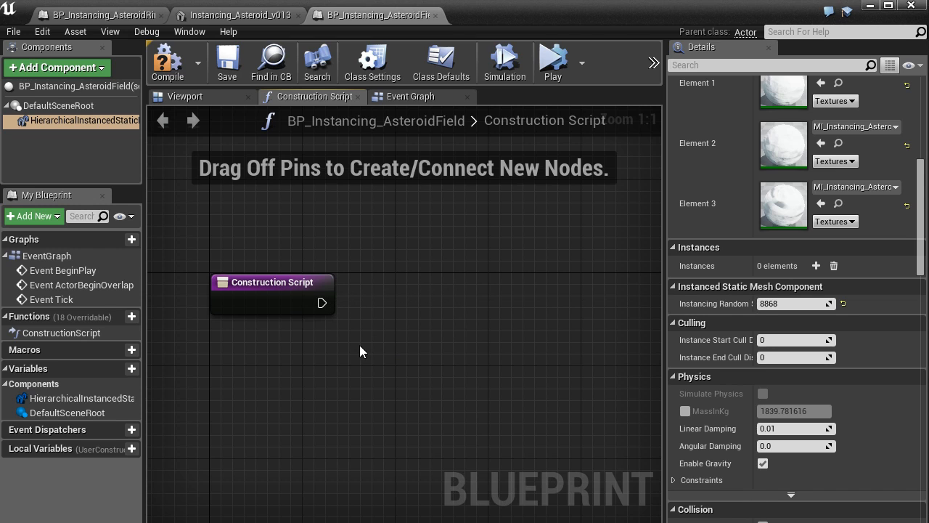
# Step: Place a getter for the Hierarchical Instanced Static Mesh component below the Construction Script node
pyautogui.click(58, 398)
pyautogui.moveTo(58, 404); pyautogui.dragTo(296, 366)
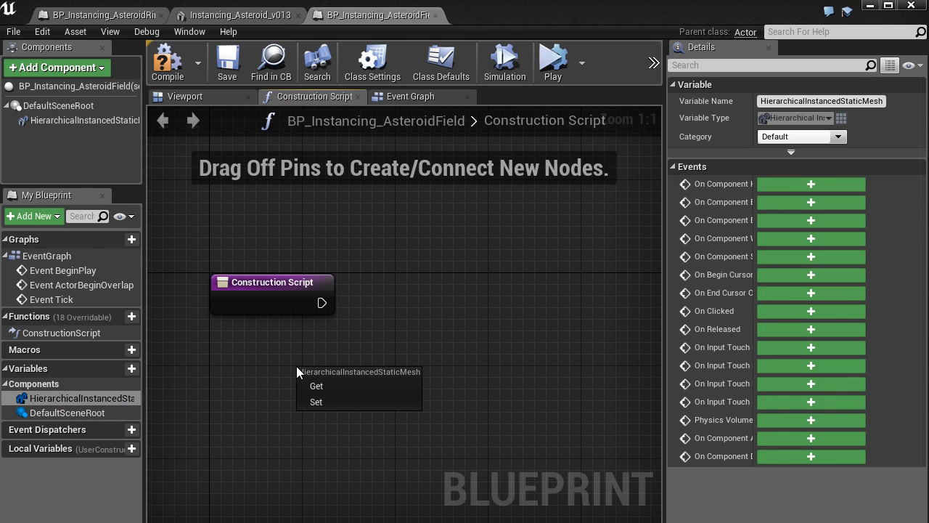
pyautogui.click(349, 383)
pyautogui.moveTo(445, 405); pyautogui.dragTo(354, 429, button='right')
pyautogui.scroll(-1, 372, 428)
# Step: Create an Add Instance node from the component reference and connect the Construction Script's execution output to it
pyautogui.moveTo(353, 405); pyautogui.dragTo(452, 330)
pyautogui.write('add inst')
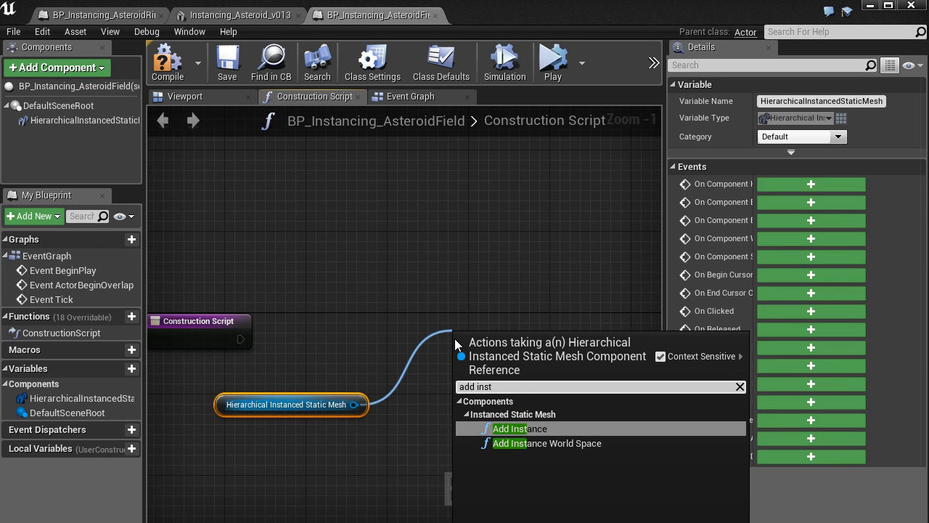
pyautogui.press('Return')
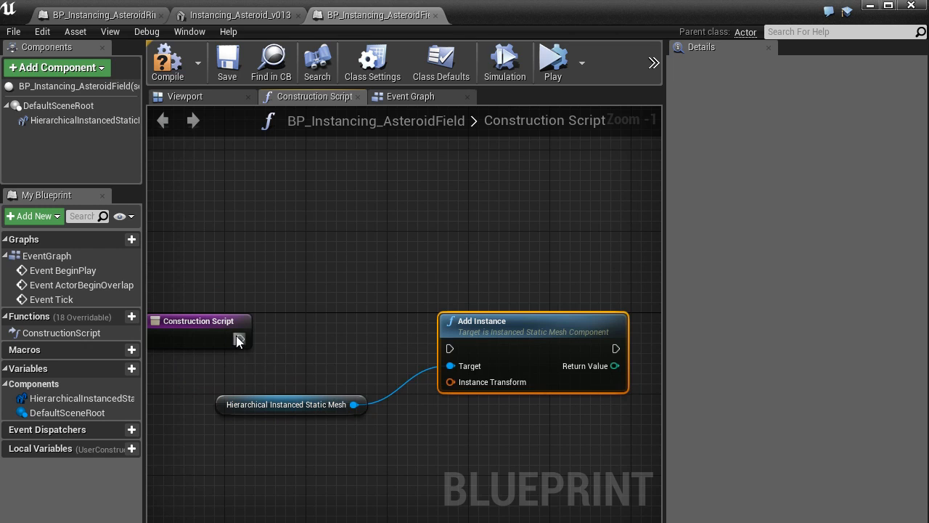
pyautogui.moveTo(241, 339); pyautogui.dragTo(451, 348)
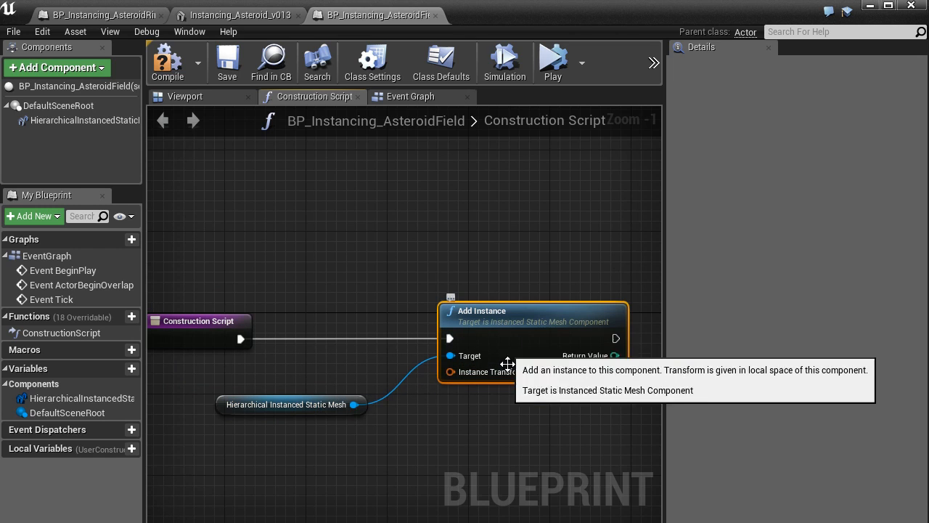
pyautogui.scroll(1, 514, 415)
pyautogui.moveTo(496, 422); pyautogui.dragTo(477, 397, button='right')
pyautogui.scroll(-1, 462, 412)
pyautogui.scroll(-1, 477, 397)
pyautogui.scroll(1, 476, 403)
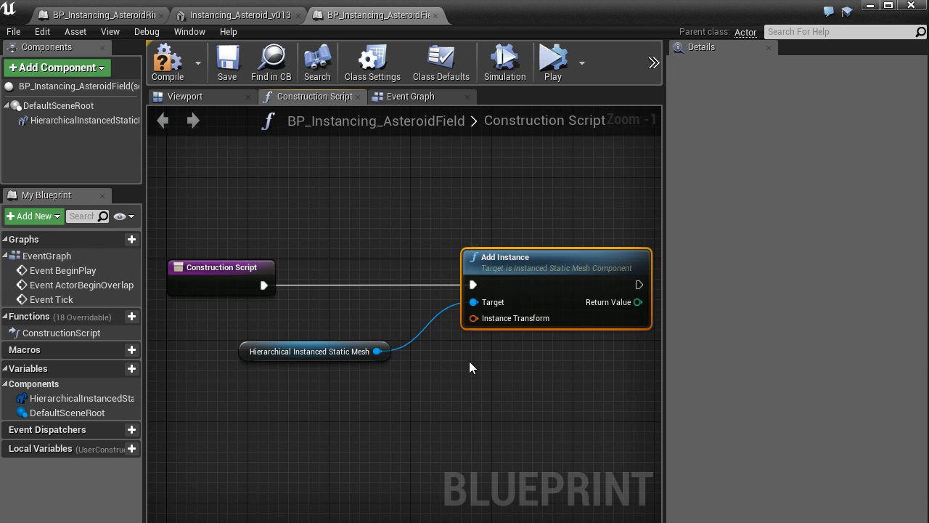
# Step: Feed Add Instance's Instance Transform from a new Make Transform node placed below the component reference
pyautogui.click(472, 329)
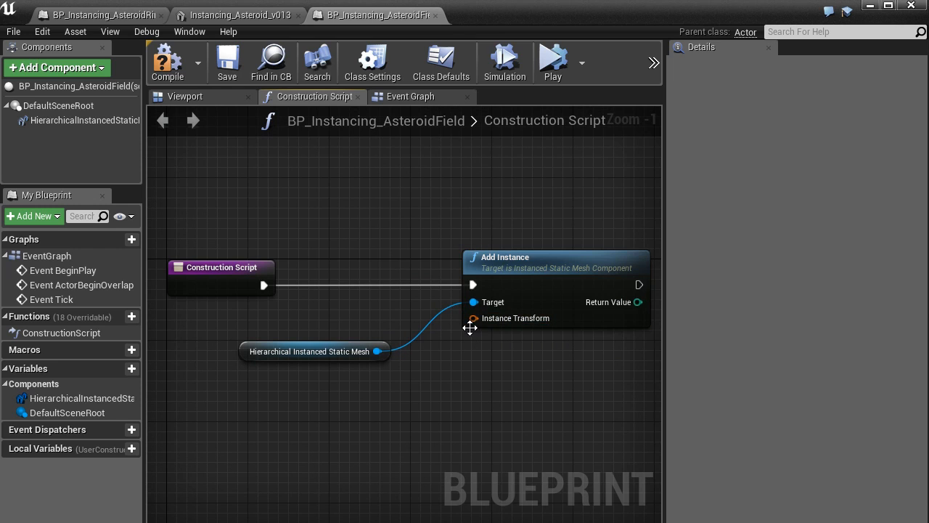
pyautogui.moveTo(473, 318); pyautogui.dragTo(374, 432)
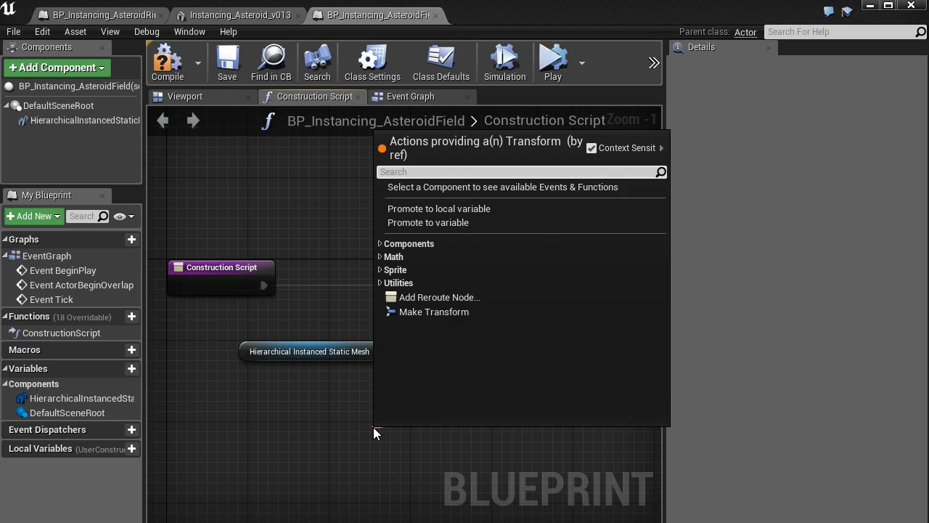
pyautogui.click(435, 312)
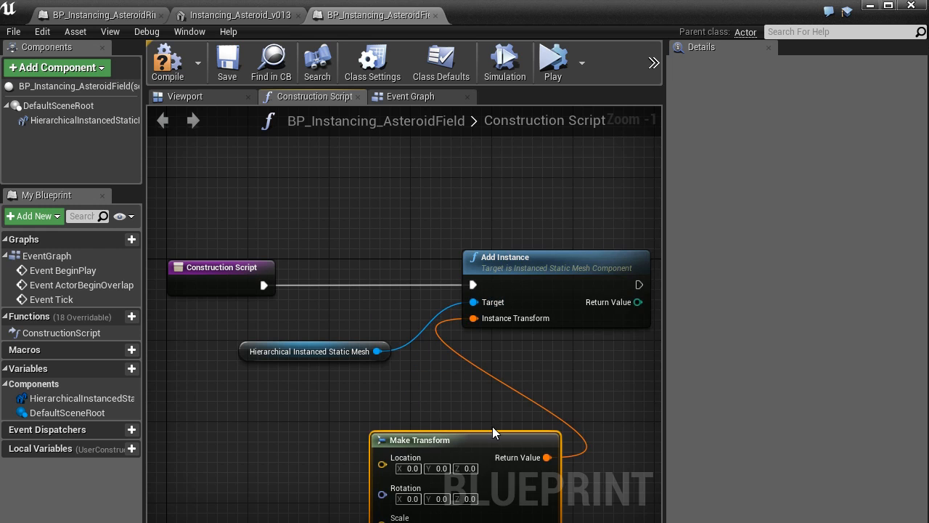
pyautogui.moveTo(458, 421); pyautogui.dragTo(489, 343, button='right')
pyautogui.moveTo(491, 371); pyautogui.dragTo(341, 341)
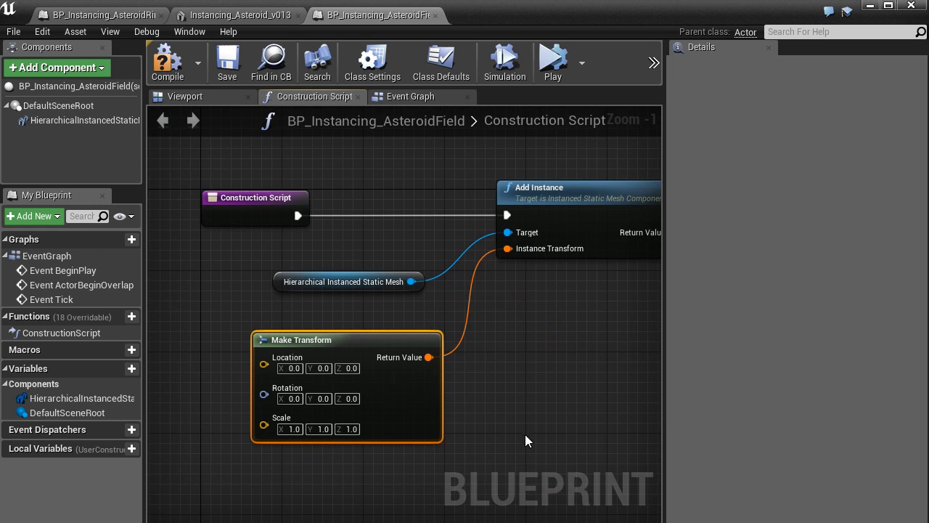
pyautogui.moveTo(525, 434); pyautogui.dragTo(515, 404, button='right')
# Step: Set the Make Transform node's location X to -100 and rotation X to 30
pyautogui.click(286, 332)
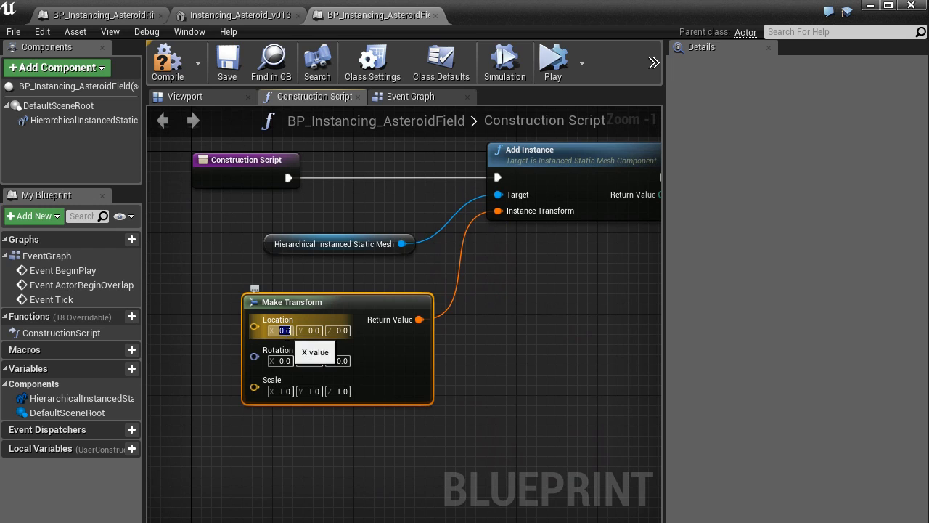
pyautogui.write('-100')
pyautogui.press('Return')
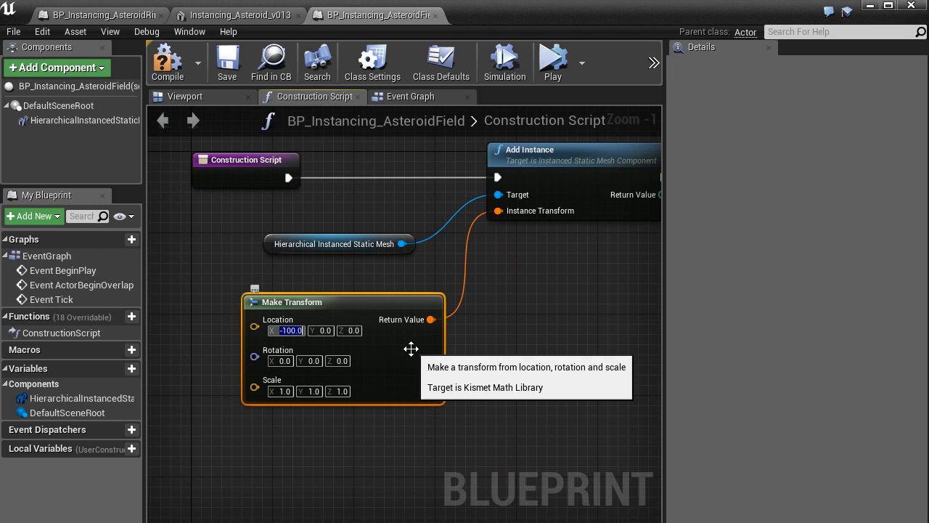
pyautogui.click(284, 361)
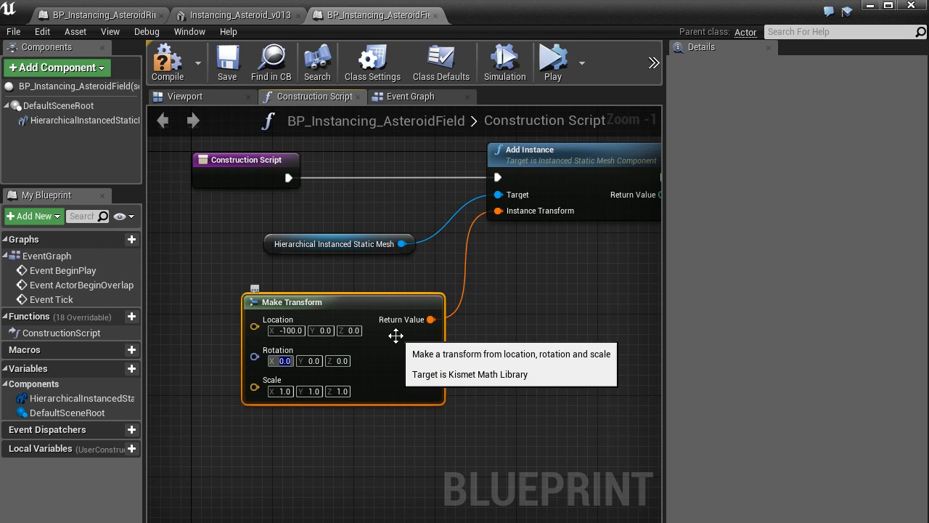
pyautogui.write('30')
pyautogui.press('Return')
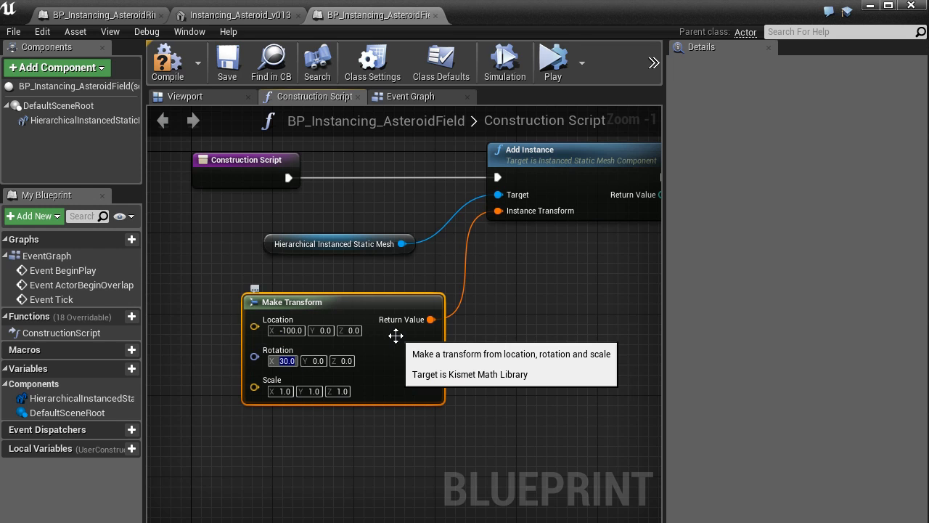
# Step: Compile the blueprint and view the generated asteroid instance in the 3D preview, then return to the Construction Script
pyautogui.press('Home')
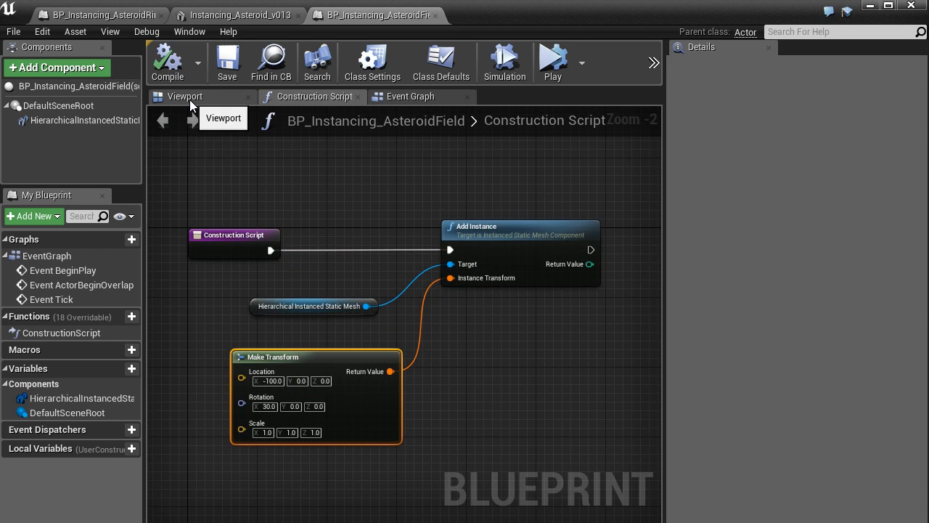
pyautogui.click(189, 99)
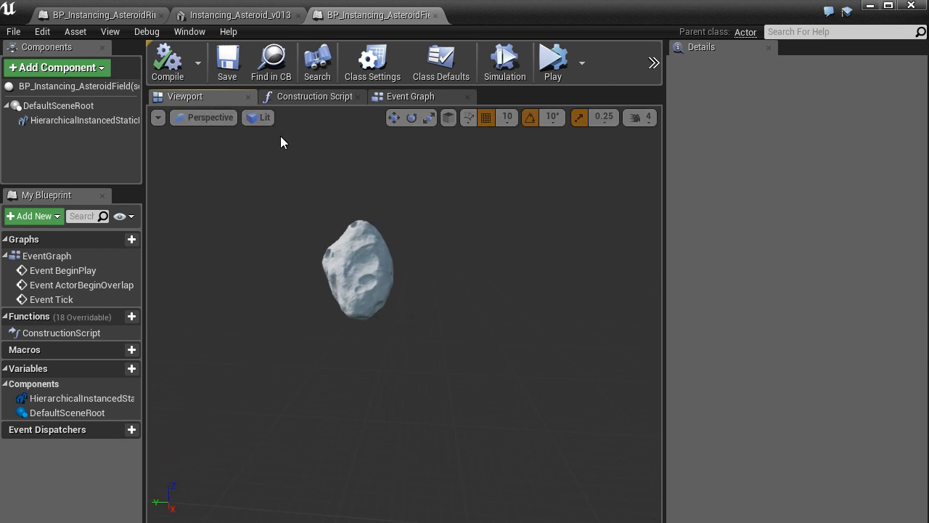
pyautogui.click(284, 96)
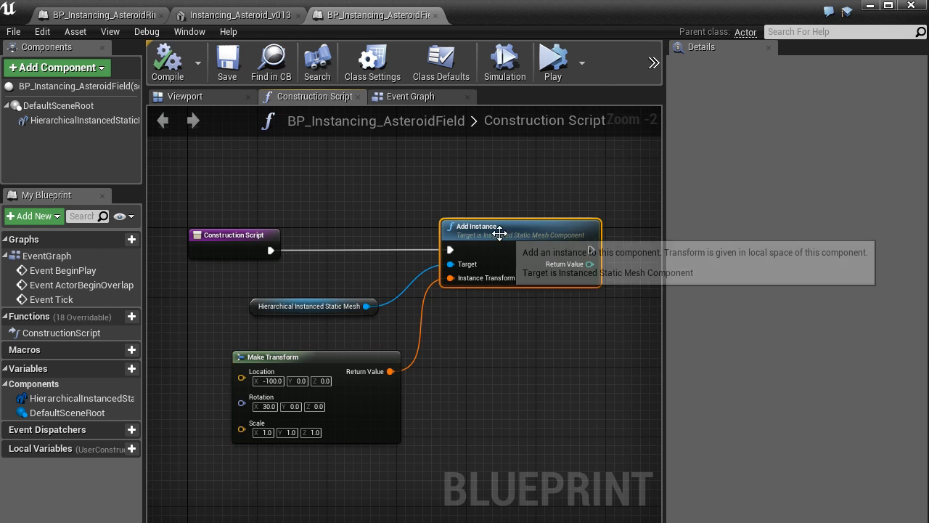
# Step: Duplicate the Add Instance node and chain the copy to the first one's execution output
pyautogui.hotkey('ctrl', 'c')
pyautogui.moveTo(499, 233); pyautogui.dragTo(447, 241, button='right')
pyautogui.hotkey('ctrl', 'v')
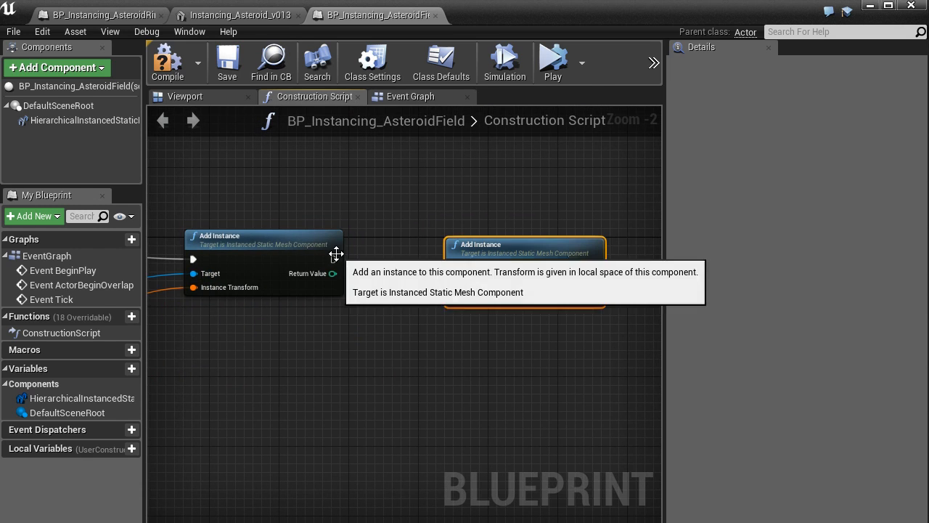
pyautogui.moveTo(336, 255); pyautogui.dragTo(454, 263)
pyautogui.moveTo(354, 356); pyautogui.dragTo(472, 331, button='right')
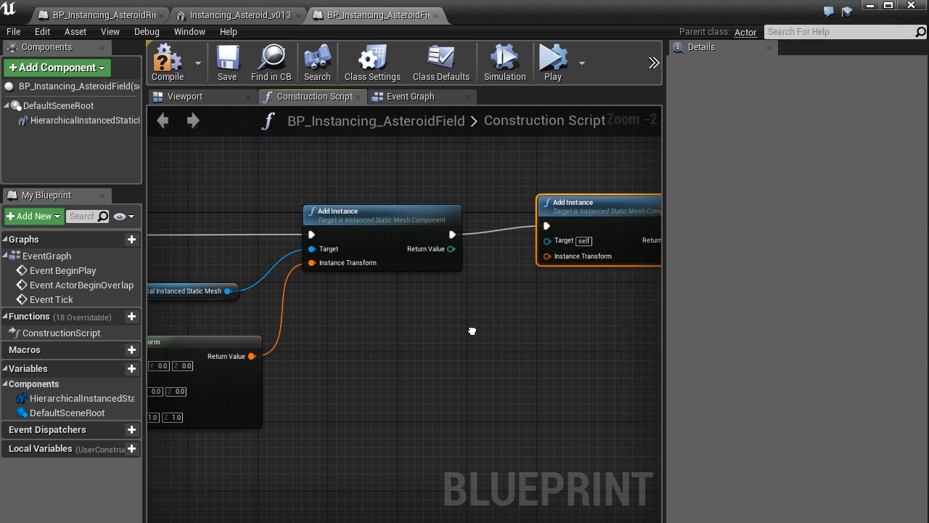
# Step: Give the second Add Instance a Make Transform node with location Y -200 and rotation Y 50
pyautogui.moveTo(548, 256); pyautogui.dragTo(348, 322)
pyautogui.write('make')
pyautogui.press('Return')
pyautogui.click(397, 348)
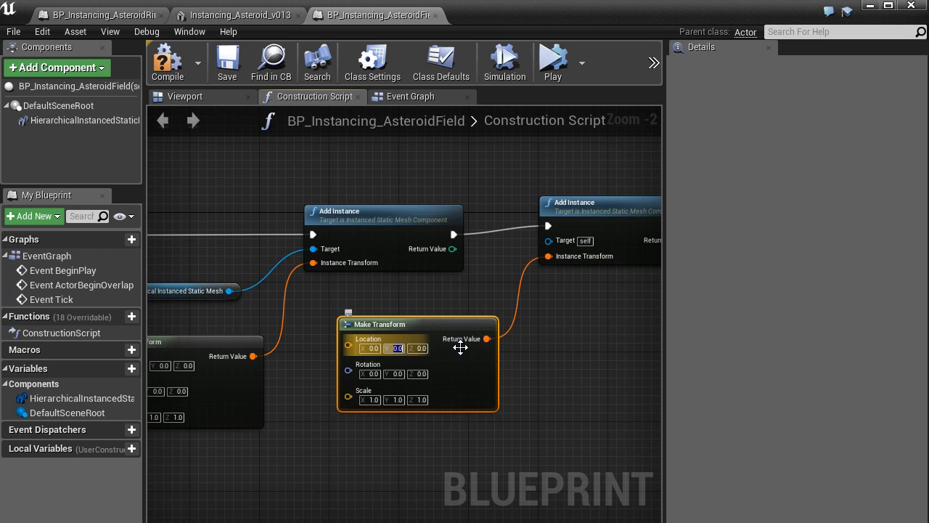
pyautogui.write('-200')
pyautogui.press('Return')
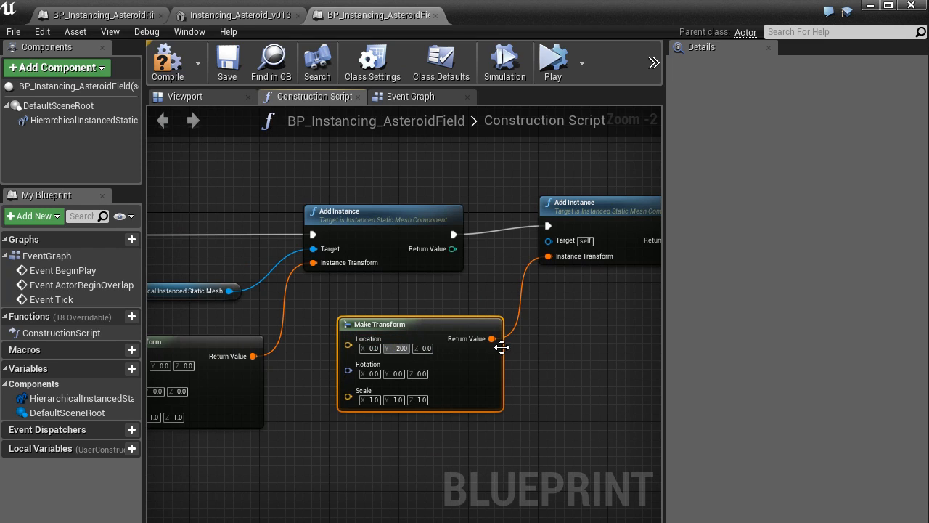
pyautogui.click(406, 374)
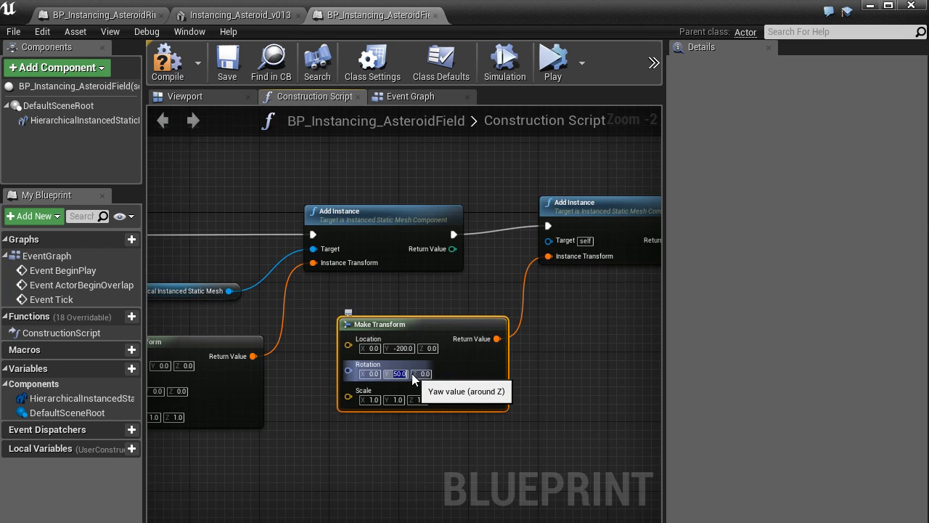
pyautogui.press('Return')
# Step: Connect the Hierarchical Instanced Static Mesh reference to the second Add Instance's Target and compile the blueprint
pyautogui.click(168, 62)
pyautogui.scroll(-2, 393, 266)
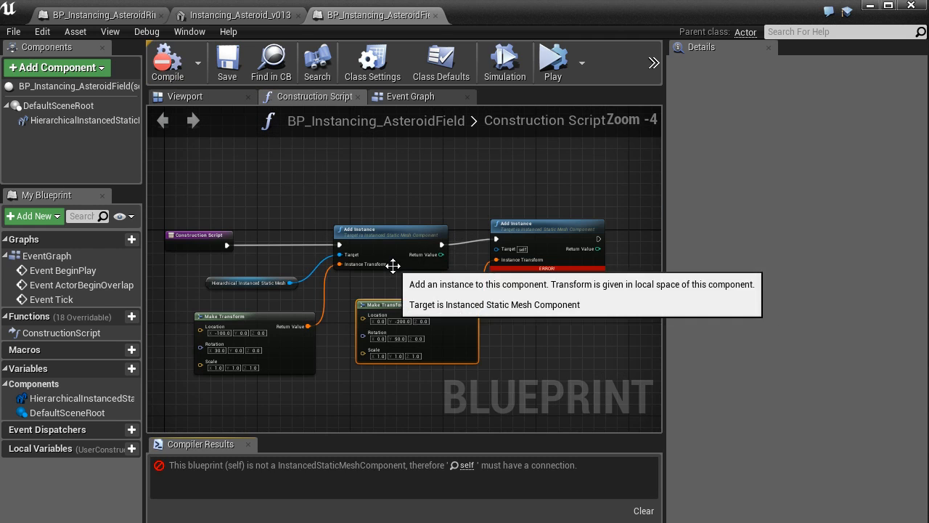
pyautogui.scroll(2, 406, 347)
pyautogui.moveTo(247, 278); pyautogui.dragTo(309, 271, button='right')
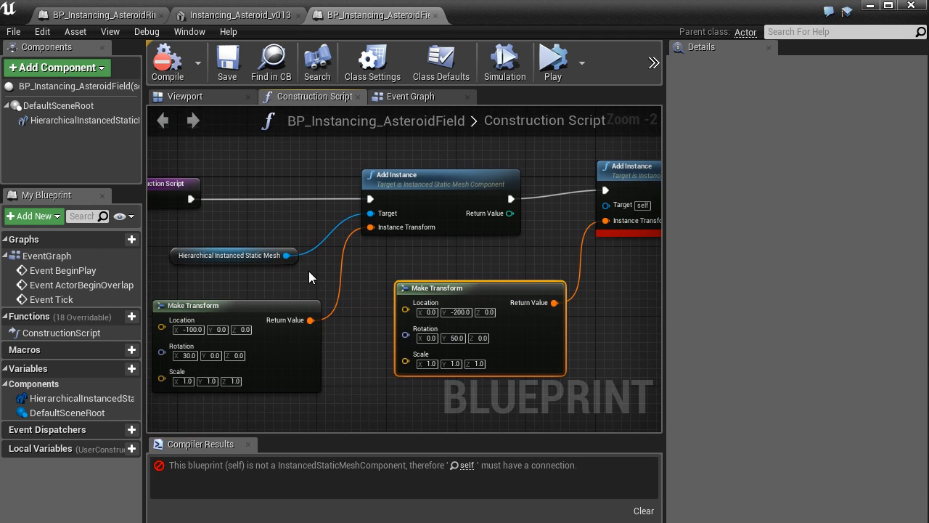
pyautogui.moveTo(245, 262); pyautogui.dragTo(602, 207)
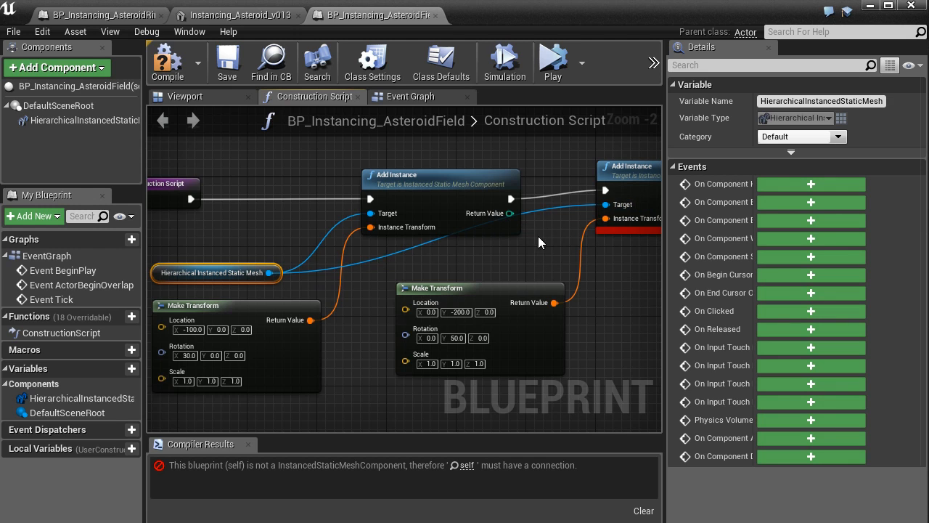
pyautogui.scroll(-1, 544, 242)
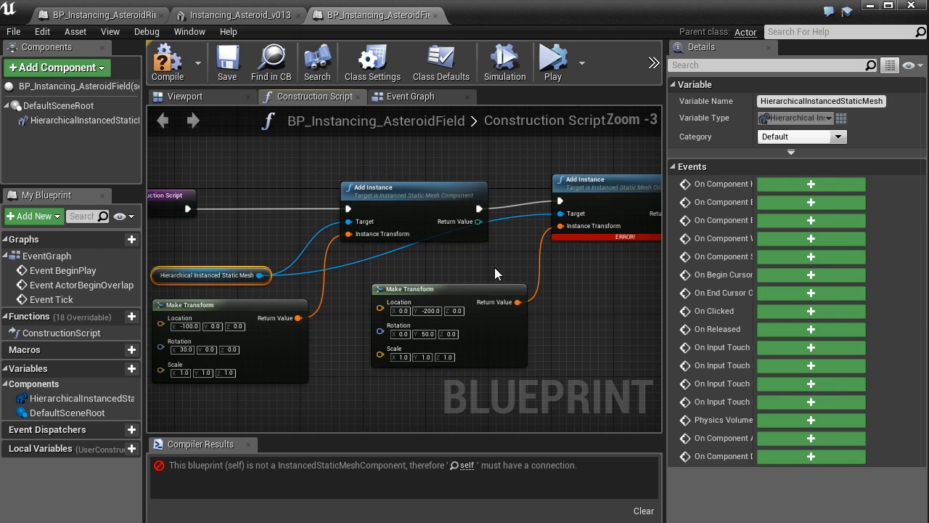
pyautogui.scroll(-1, 494, 273)
pyautogui.click(167, 62)
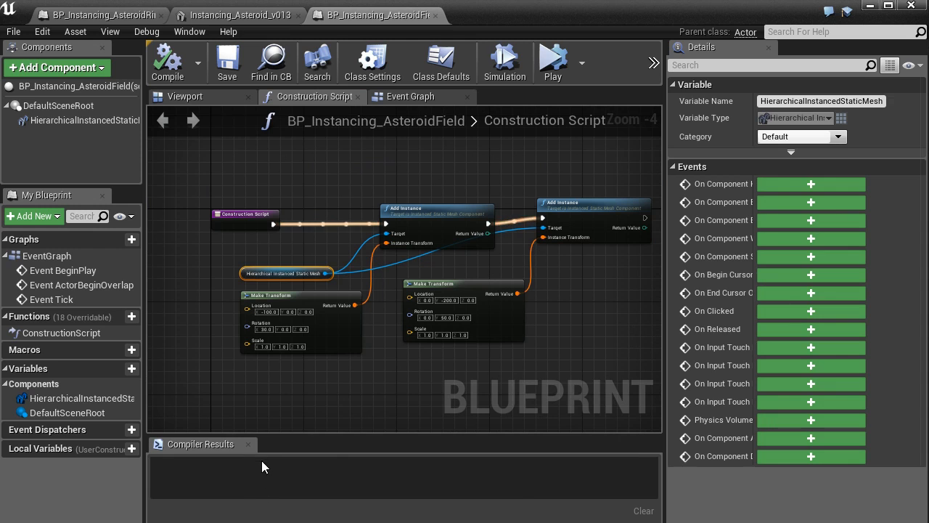
pyautogui.click(247, 443)
# Step: View both generated asteroid instances up close from several angles in the 3D preview
pyautogui.click(179, 97)
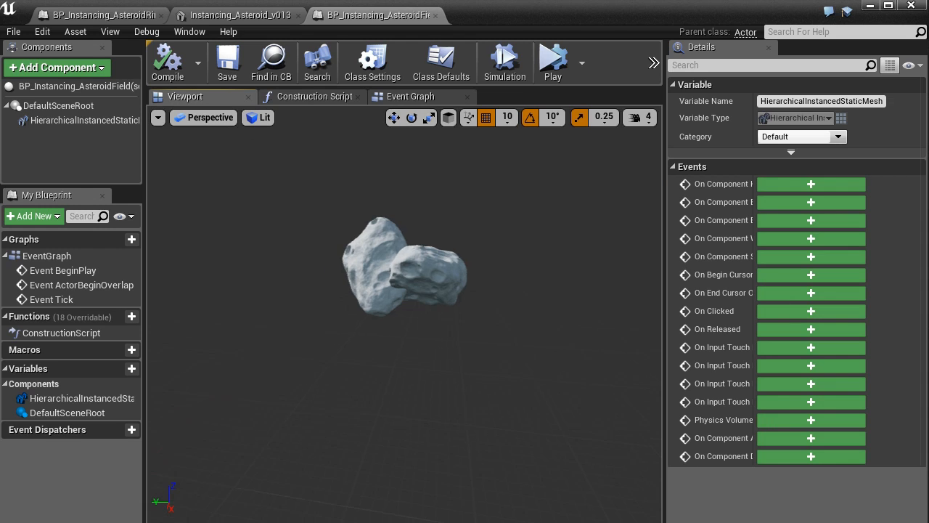
pyautogui.moveTo(389, 236); pyautogui.dragTo(465, 232, button='right')
pyautogui.moveTo(389, 236); pyautogui.dragTo(320, 238, button='middle')
pyautogui.scroll(3, 436, 241)
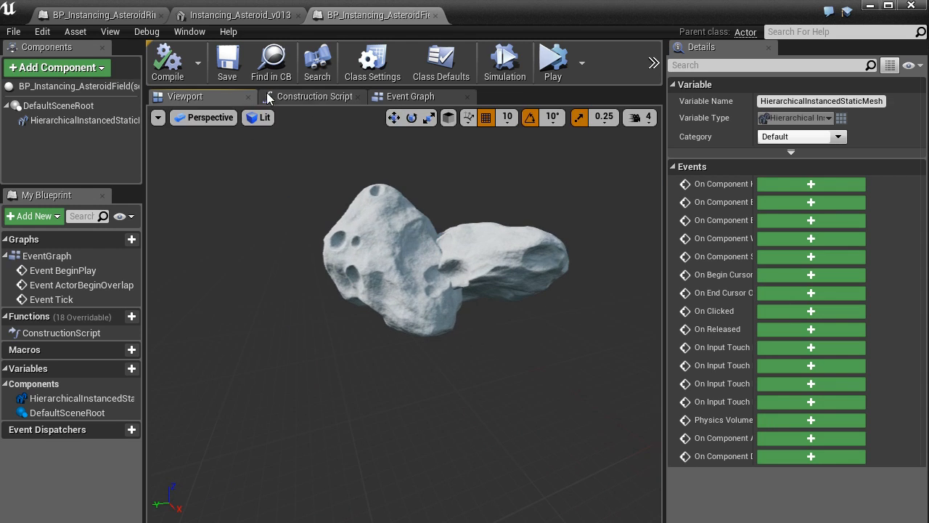
# Step: Return to the Construction Script graph and widen the graph area
pyautogui.click(309, 101)
pyautogui.scroll(1, 417, 252)
pyautogui.moveTo(432, 383); pyautogui.dragTo(421, 453, button='right')
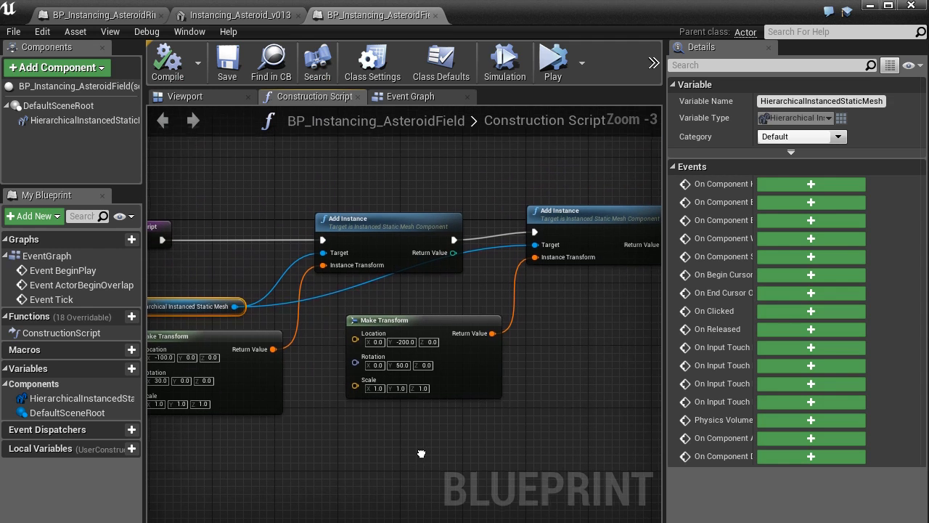
pyautogui.moveTo(665, 308); pyautogui.dragTo(781, 309)
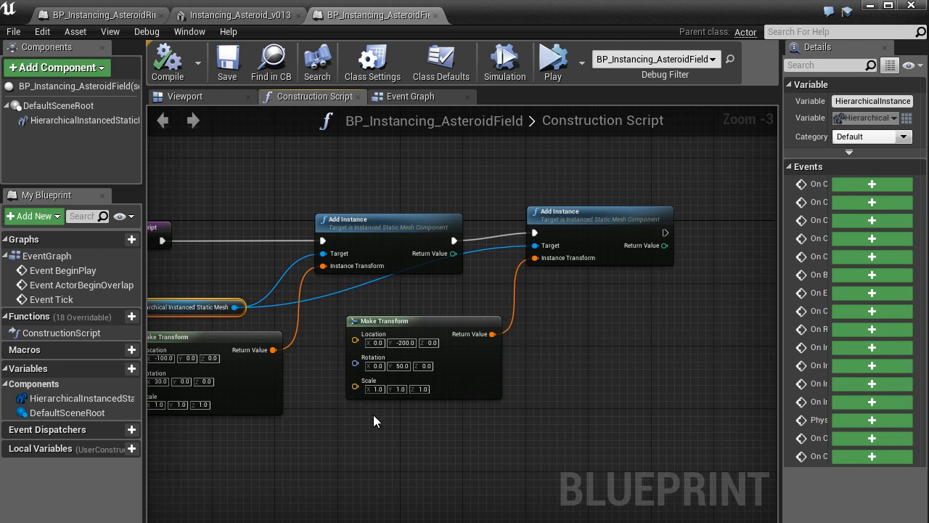
pyautogui.scroll(-1, 375, 421)
pyautogui.moveTo(413, 443); pyautogui.dragTo(528, 434, button='right')
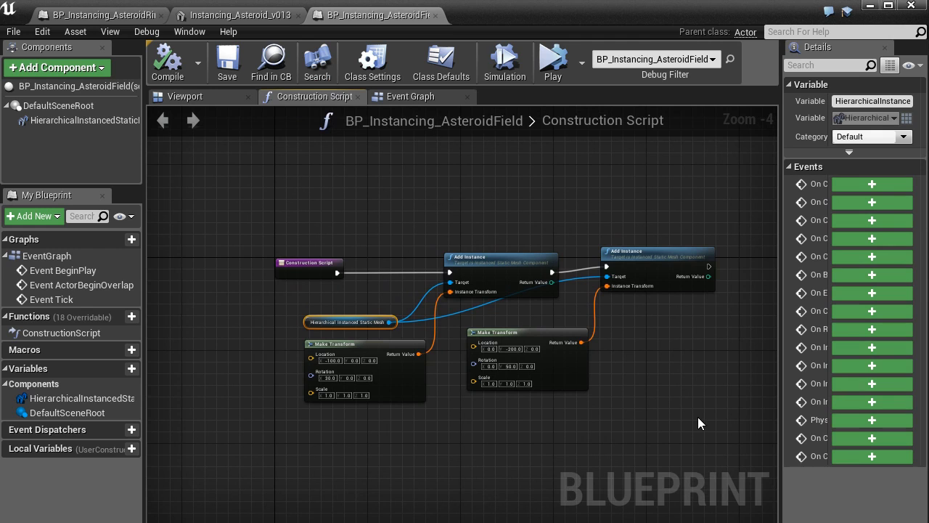
# Step: Delete the second Add Instance node and both Make Transform nodes
pyautogui.moveTo(714, 431); pyautogui.dragTo(577, 209)
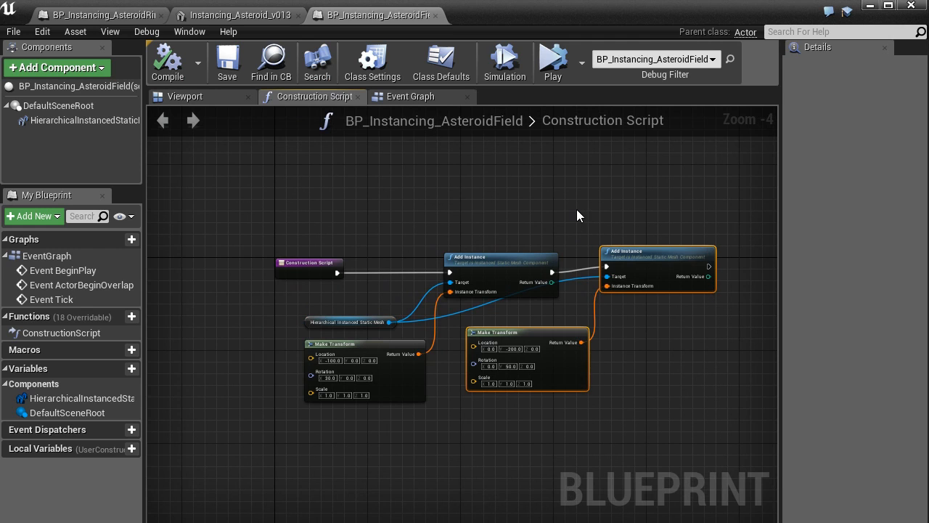
pyautogui.press('Delete')
pyautogui.scroll(1, 451, 456)
pyautogui.moveTo(446, 413); pyautogui.dragTo(334, 298)
pyautogui.press('Delete')
# Step: Disconnect Add Instance from the Construction Script node and move it farther away together with its component reference
pyautogui.moveTo(605, 375); pyautogui.dragTo(306, 153)
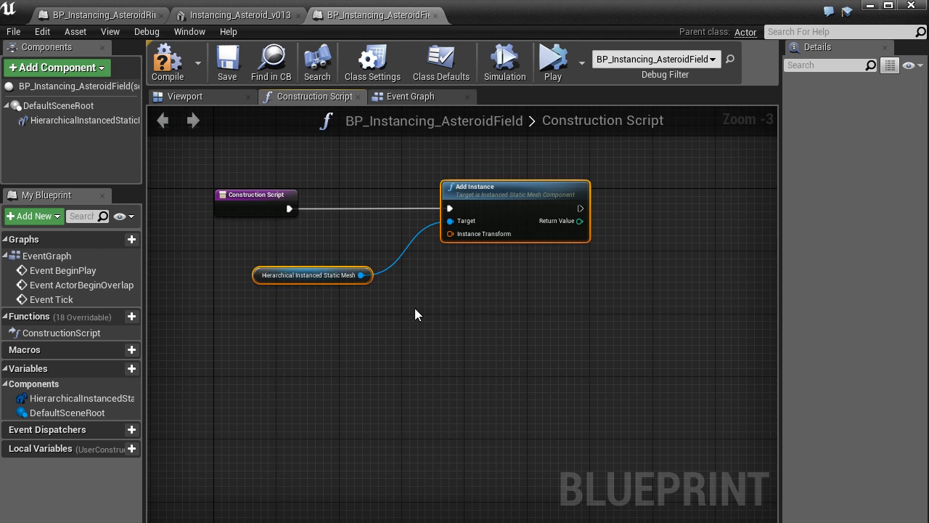
pyautogui.moveTo(467, 238); pyautogui.dragTo(393, 308, button='right')
pyautogui.keyDown('alt'); pyautogui.click(382, 279); pyautogui.keyUp('alt')
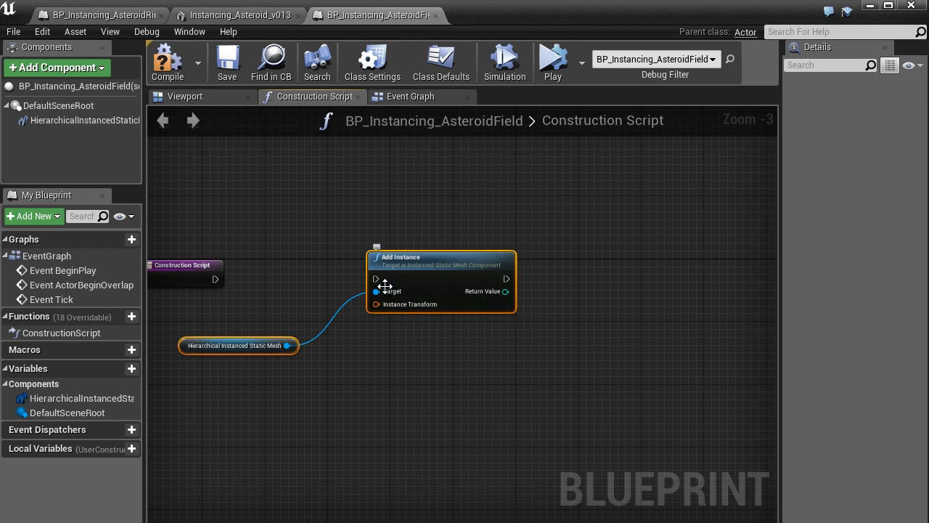
pyautogui.moveTo(384, 275); pyautogui.dragTo(658, 303)
# Step: Add a ForLoop node fed by the Construction Script node's execution output and align it with that node
pyautogui.scroll(2, 217, 305)
pyautogui.moveTo(225, 257); pyautogui.dragTo(398, 257)
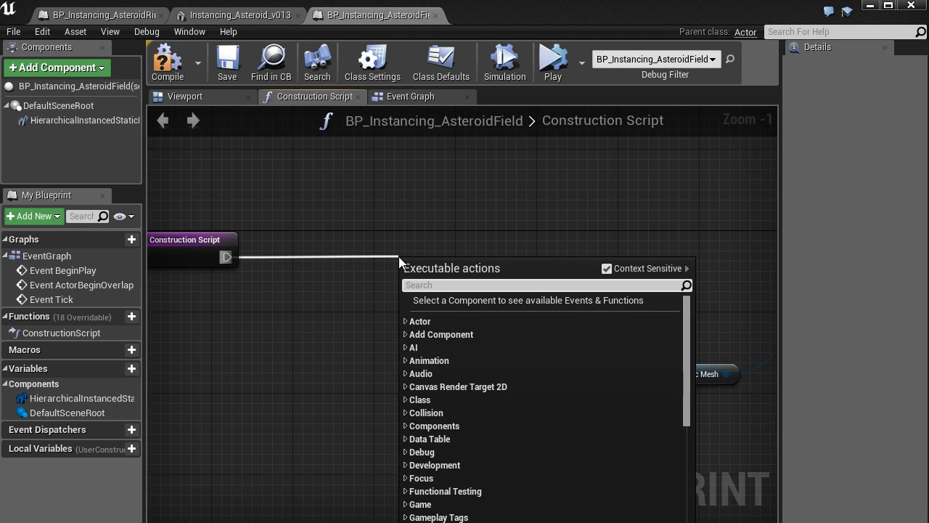
pyautogui.write('for')
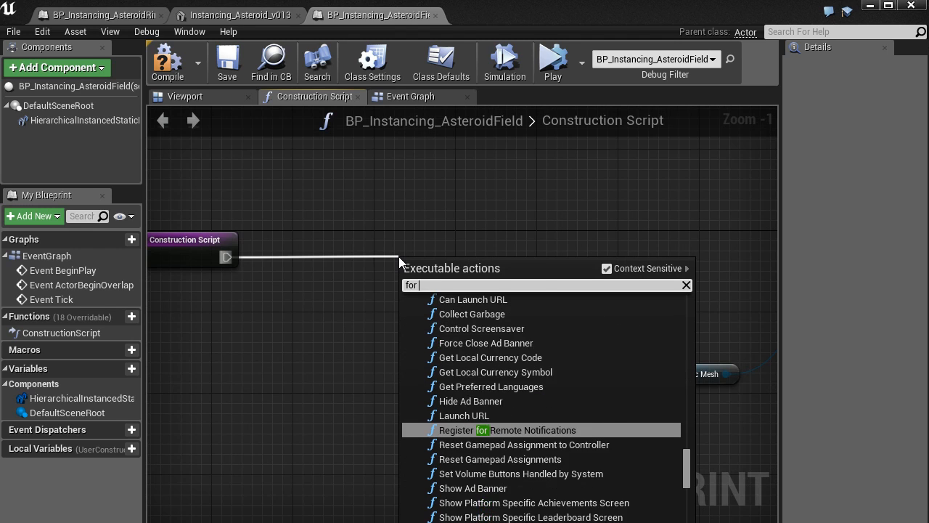
pyautogui.write(' loop')
pyautogui.press('Return')
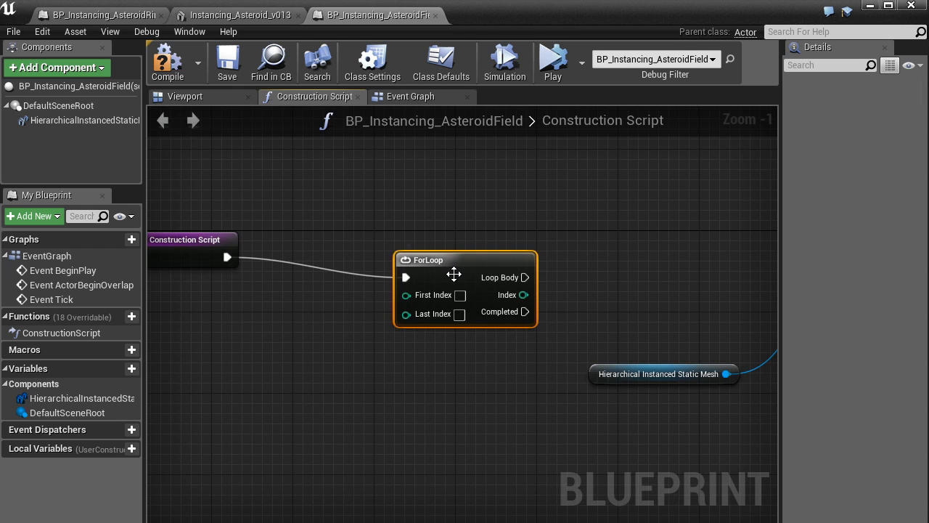
pyautogui.moveTo(454, 274); pyautogui.dragTo(458, 257)
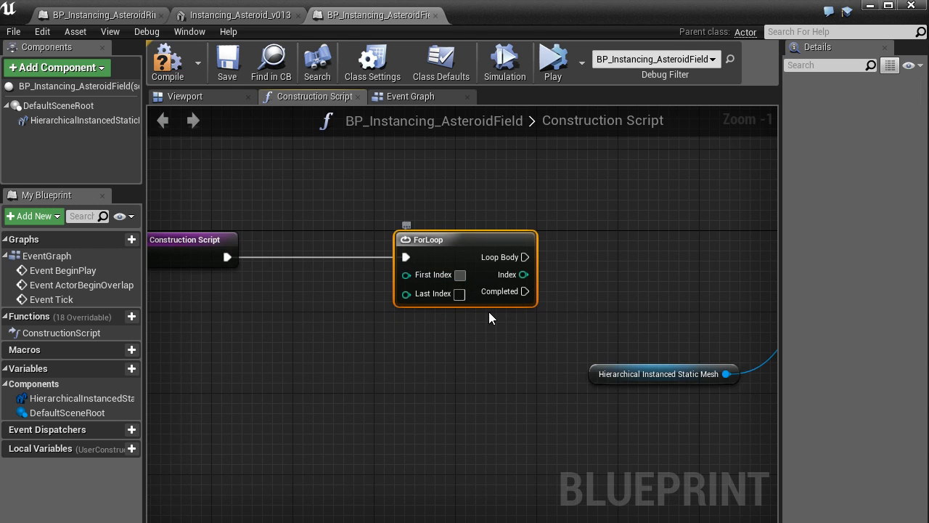
# Step: Set the ForLoop's First Index to 0 and its Last Index to 50
pyautogui.scroll(1, 511, 290)
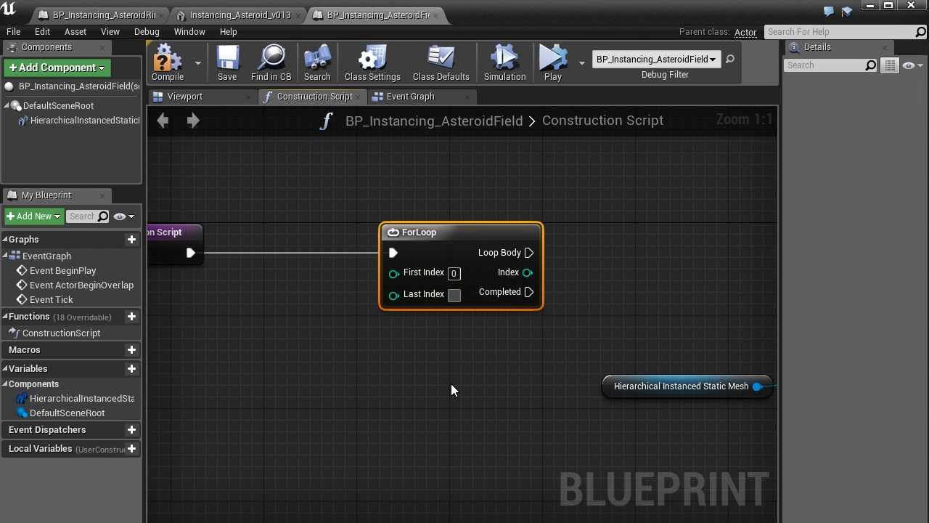
pyautogui.scroll(1, 452, 384)
pyautogui.write('50')
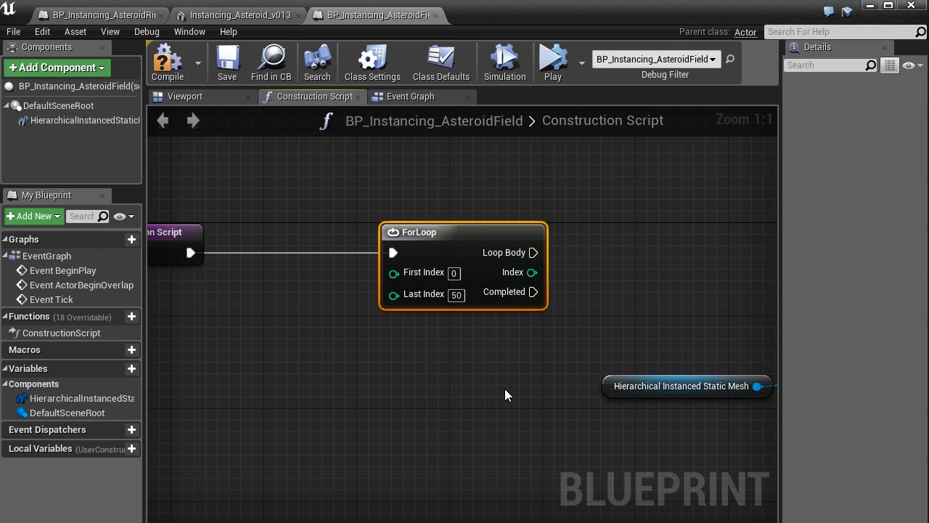
# Step: Connect the ForLoop's Loop Body output to the execution input of Add Instance
pyautogui.moveTo(505, 388); pyautogui.dragTo(353, 414, button='right')
pyautogui.scroll(-1, 352, 413)
pyautogui.scroll(1, 370, 330)
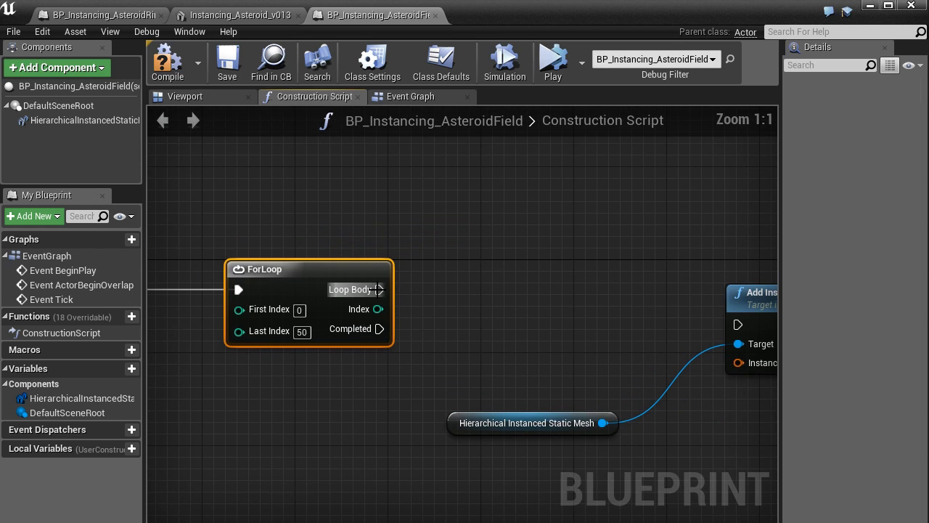
pyautogui.moveTo(379, 289); pyautogui.dragTo(430, 303)
pyautogui.moveTo(459, 284)
pyautogui.mouseDown()
pyautogui.moveTo(452, 272)
pyautogui.moveTo(469, 289)
pyautogui.mouseUp()
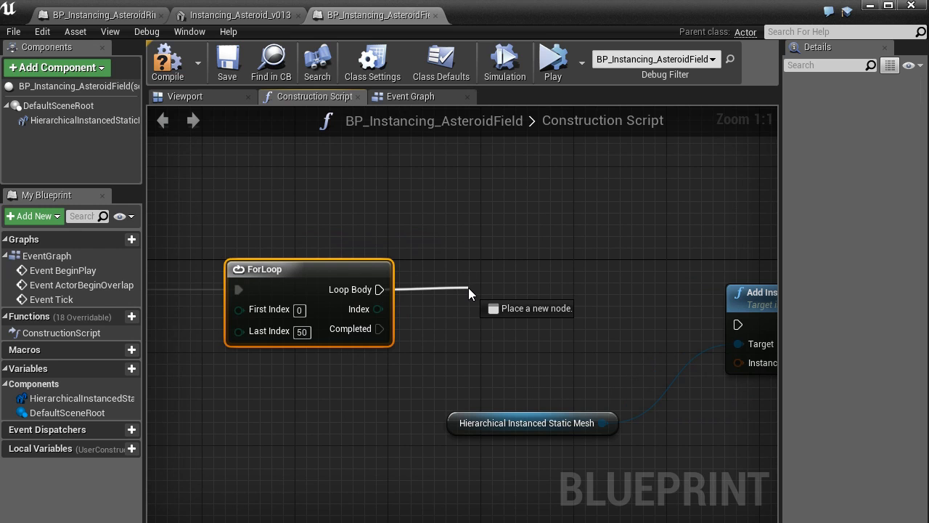
pyautogui.moveTo(469, 288); pyautogui.dragTo(738, 325)
pyautogui.scroll(-2, 676, 391)
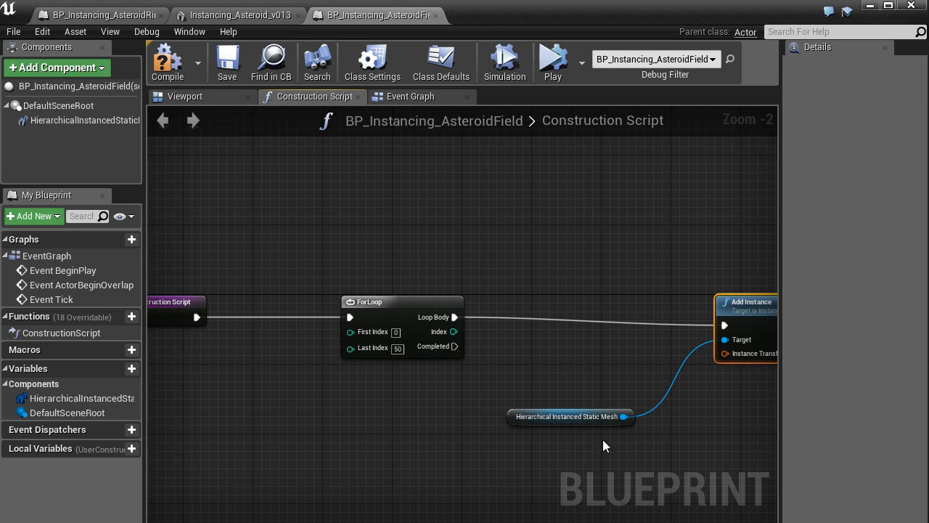
# Step: Move the Hierarchical Instanced Static Mesh reference beneath the ForLoop node and bring Add Instance roughly in line with the loop
pyautogui.moveTo(523, 424); pyautogui.dragTo(337, 424)
pyautogui.scroll(2, 370, 438)
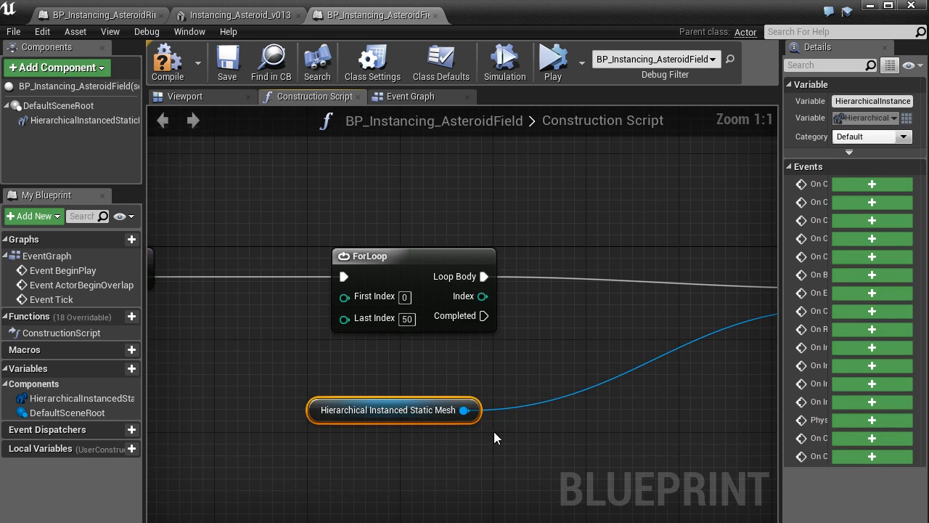
pyautogui.moveTo(493, 439); pyautogui.dragTo(363, 440, button='right')
pyautogui.click(684, 254)
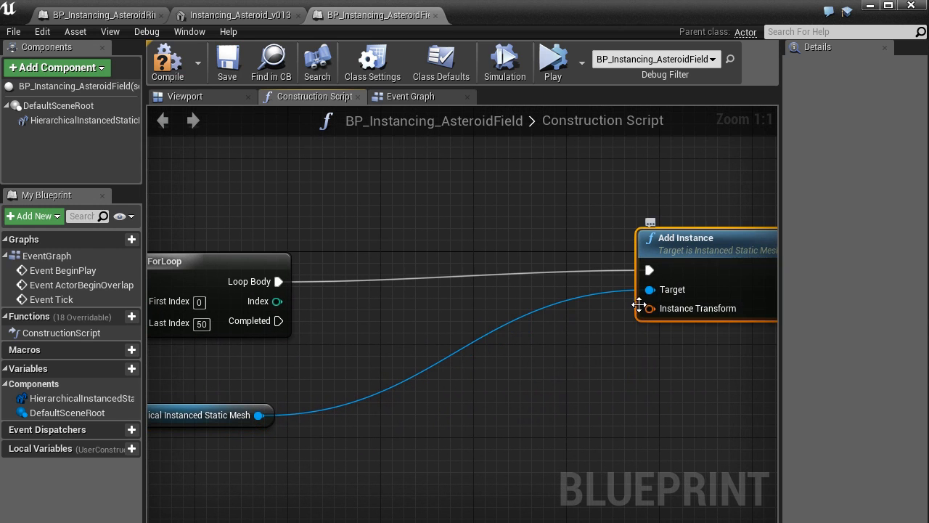
# Step: Create a Make Transform node feeding Instance Transform and space it and Add Instance farther away from the ForLoop
pyautogui.moveTo(640, 305); pyautogui.dragTo(538, 363)
pyautogui.write('make')
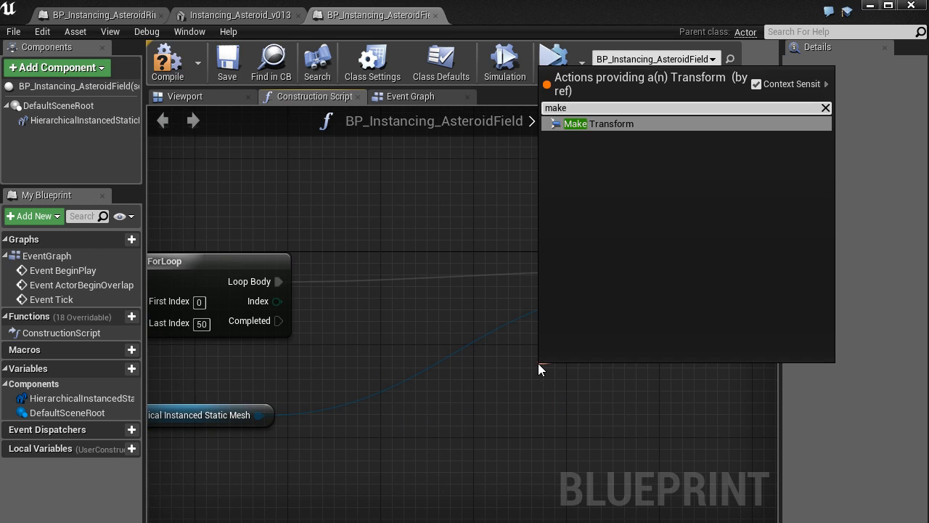
pyautogui.press('Return')
pyautogui.scroll(-2, 538, 363)
pyautogui.moveTo(541, 349); pyautogui.dragTo(342, 314, button='right')
pyautogui.moveTo(478, 238); pyautogui.dragTo(697, 242)
pyautogui.moveTo(502, 415); pyautogui.dragTo(653, 390, button='right')
pyautogui.moveTo(564, 315); pyautogui.dragTo(633, 316)
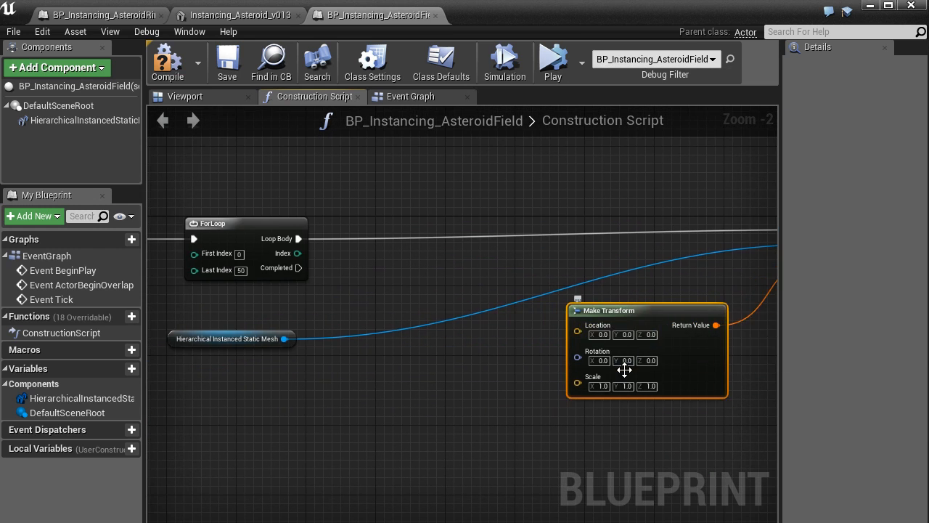
# Step: Create a Make Vector node feeding the Location input of Make Transform and place it in front of that node
pyautogui.scroll(2, 625, 370)
pyautogui.moveTo(562, 320); pyautogui.dragTo(425, 339)
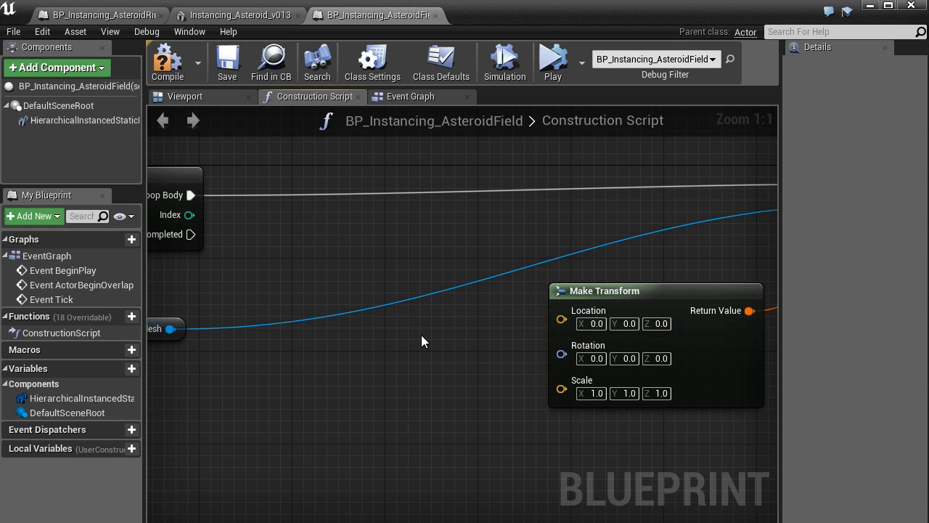
pyautogui.moveTo(561, 319); pyautogui.dragTo(478, 340)
pyautogui.write('make')
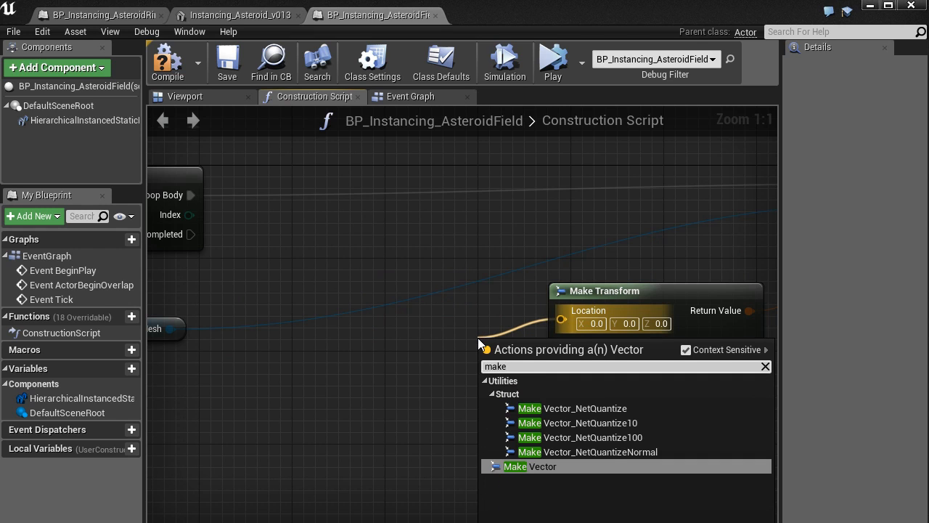
pyautogui.press('Return')
pyautogui.moveTo(536, 346); pyautogui.dragTo(412, 347)
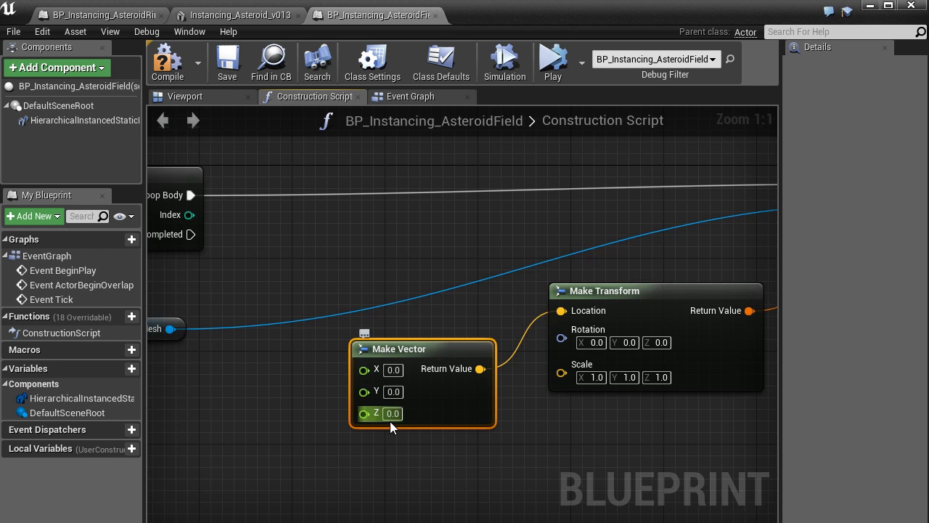
# Step: Move the Make Vector, Make Transform and Add Instance nodes together farther away from the ForLoop
pyautogui.scroll(-2, 459, 450)
pyautogui.moveTo(721, 454); pyautogui.dragTo(436, 424, button='right')
pyautogui.scroll(-2, 454, 426)
pyautogui.moveTo(672, 427); pyautogui.dragTo(289, 184)
pyautogui.moveTo(300, 375); pyautogui.dragTo(362, 375)
pyautogui.click(240, 370)
pyautogui.moveTo(213, 349); pyautogui.dragTo(406, 374, button='right')
pyautogui.scroll(4, 401, 366)
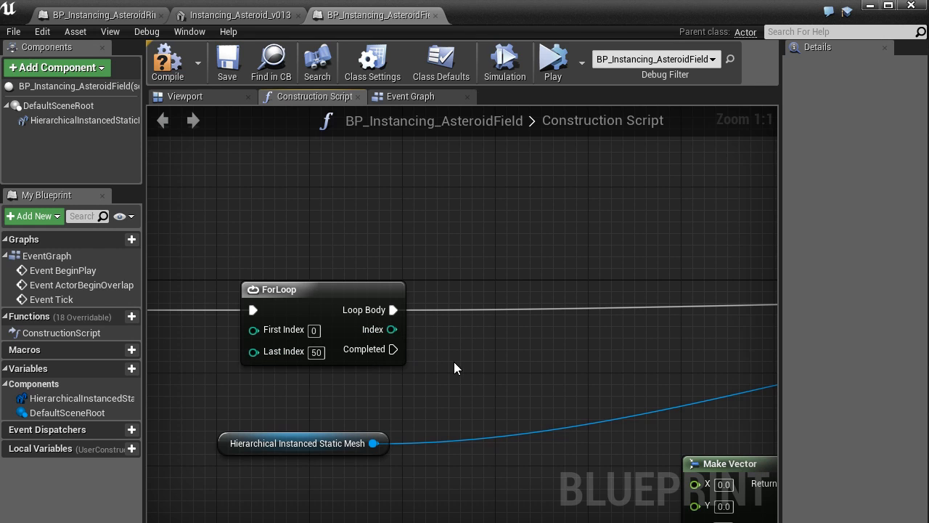
# Step: Add an int * float multiplication node fed by the ForLoop's Index output
pyautogui.moveTo(454, 362); pyautogui.dragTo(306, 275, button='right')
pyautogui.scroll(-1, 372, 316)
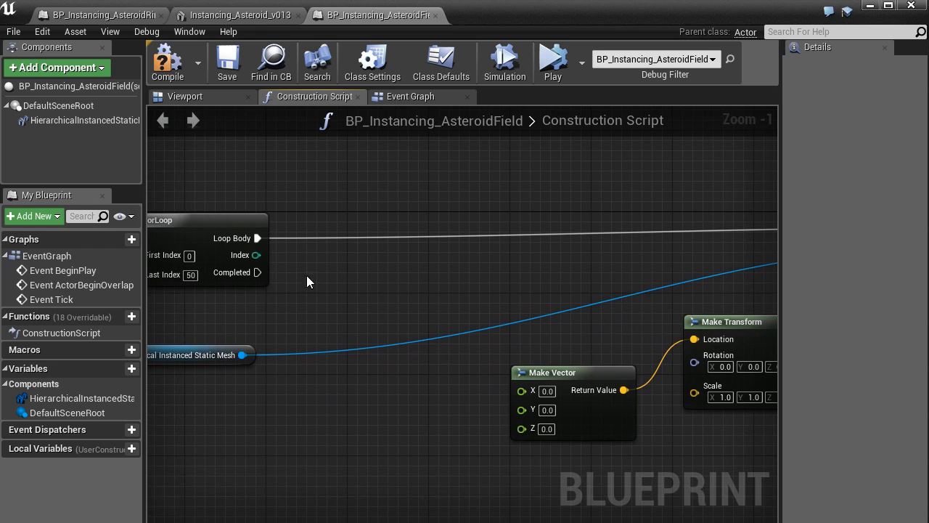
pyautogui.moveTo(255, 255); pyautogui.dragTo(357, 388)
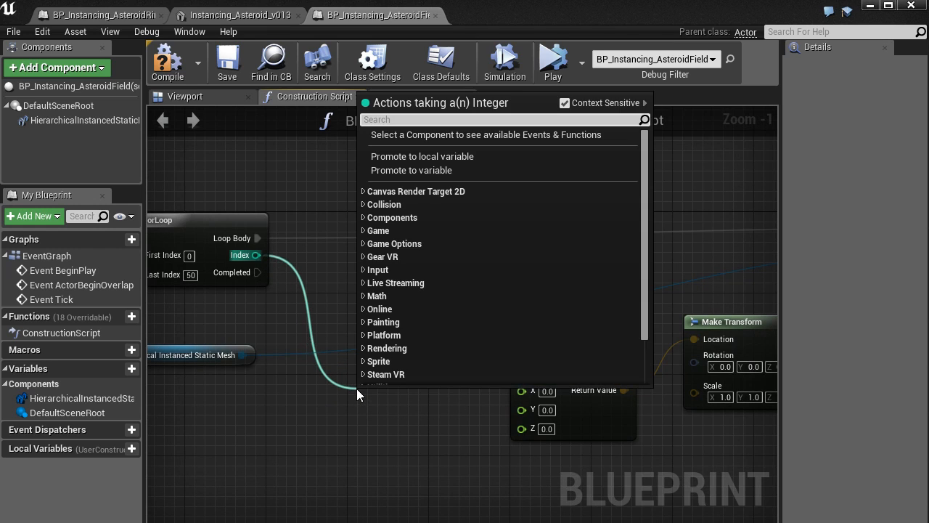
pyautogui.write('multi')
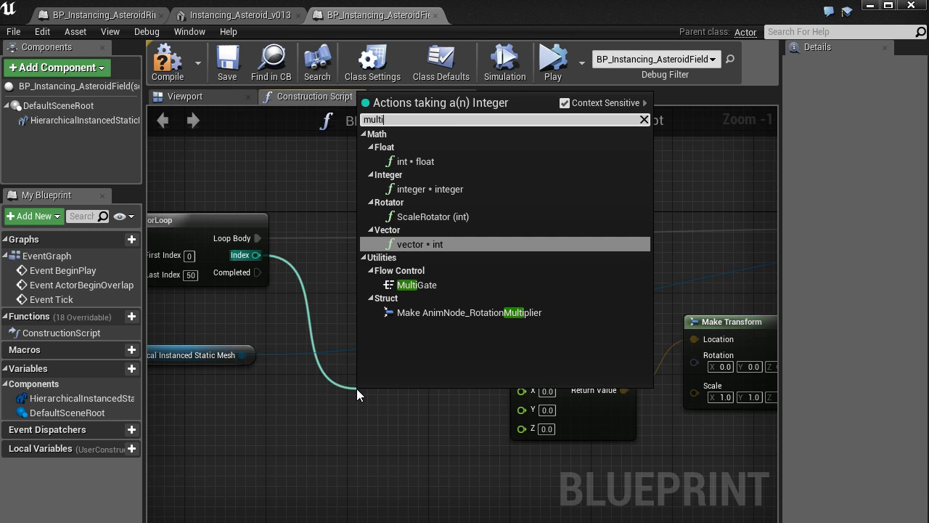
pyautogui.press('Up')
pyautogui.press('Up')
pyautogui.press('Up')
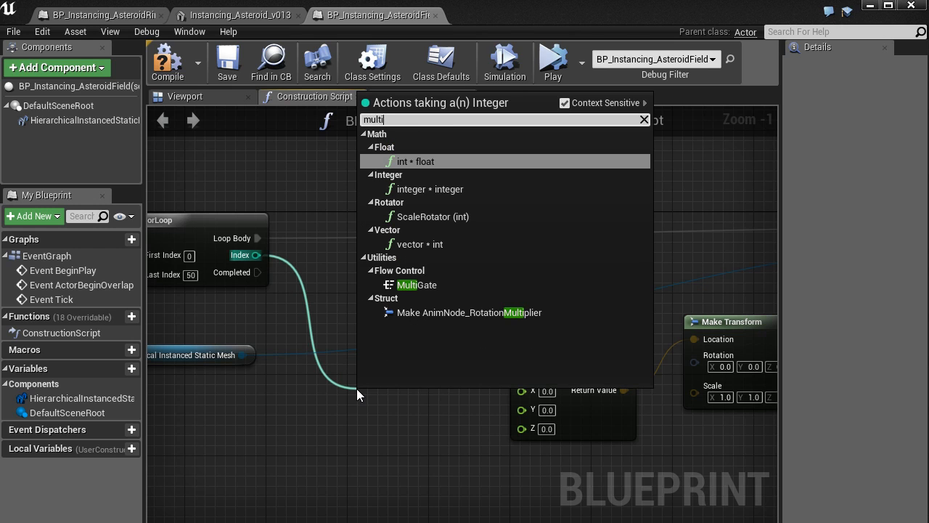
pyautogui.press('Return')
# Step: Set the multiplication factor to 100 and connect the product to the X input of Make Vector
pyautogui.scroll(1, 385, 419)
pyautogui.click(394, 413)
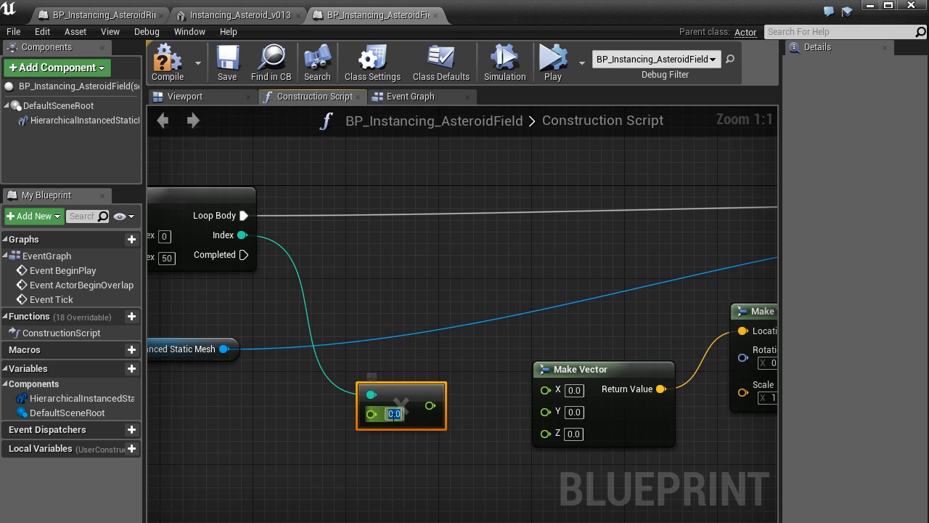
pyautogui.write('100')
pyautogui.press('Return')
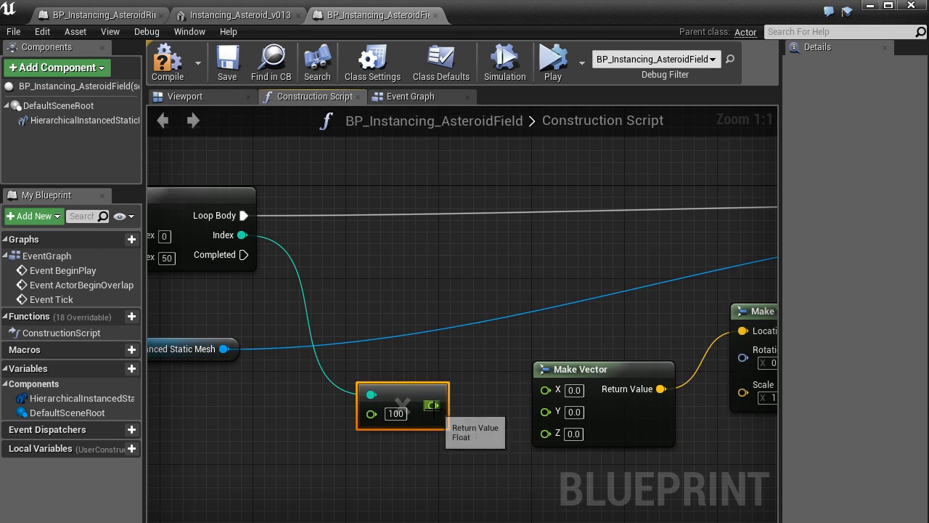
pyautogui.moveTo(432, 405); pyautogui.dragTo(545, 394)
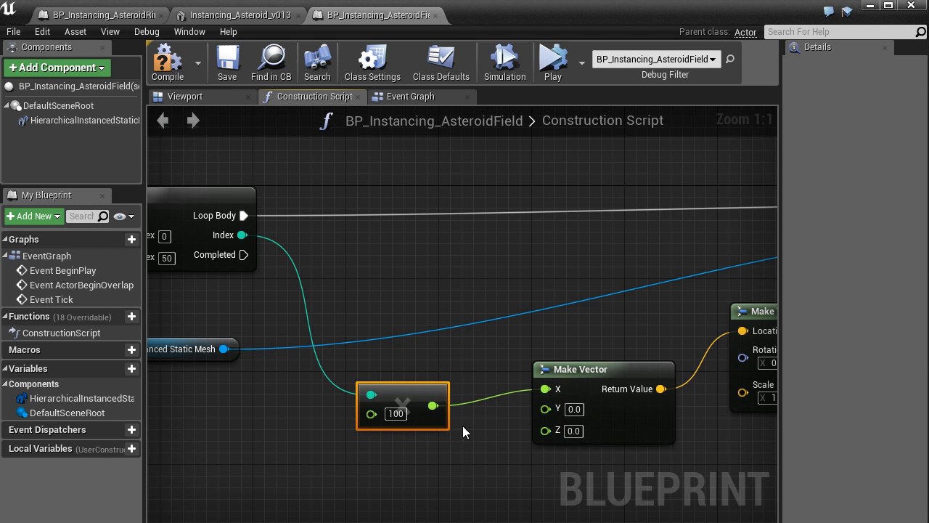
# Step: Review the node chain from the ForLoop through the multiplication and Make Vector to Make Transform
pyautogui.moveTo(463, 426); pyautogui.dragTo(549, 395, button='right')
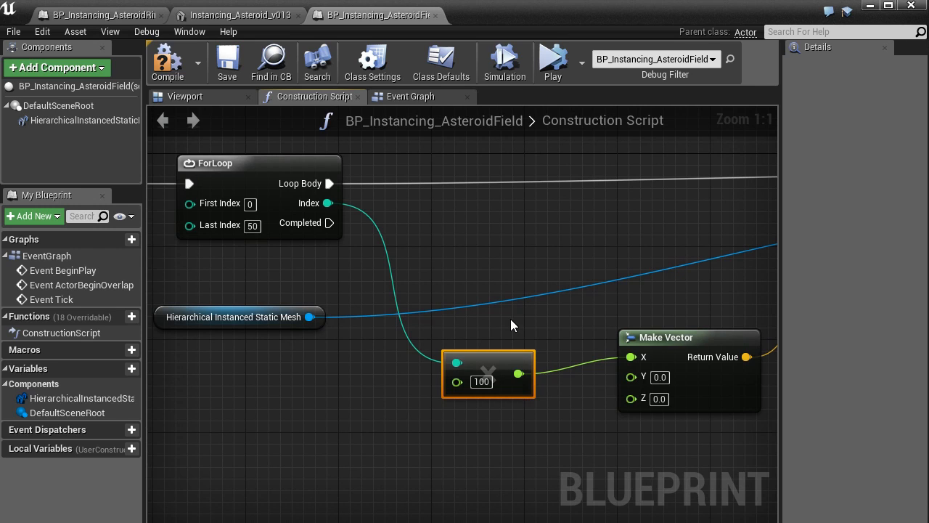
pyautogui.moveTo(563, 321); pyautogui.dragTo(368, 321, button='right')
pyautogui.scroll(-3, 369, 320)
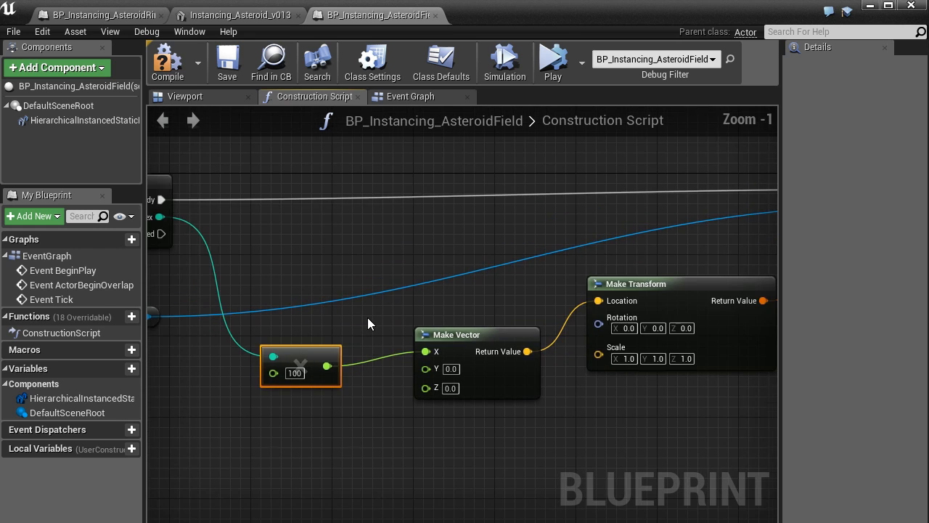
pyautogui.moveTo(552, 272); pyautogui.dragTo(420, 303, button='right')
pyautogui.scroll(-2, 420, 302)
pyautogui.moveTo(308, 299); pyautogui.dragTo(454, 302, button='right')
pyautogui.scroll(3, 341, 299)
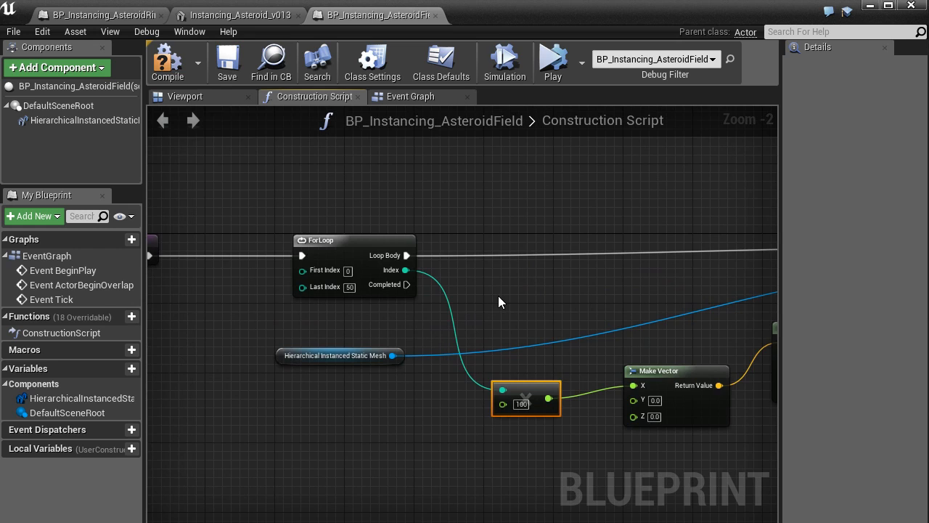
pyautogui.scroll(-1, 498, 297)
pyautogui.moveTo(498, 296); pyautogui.dragTo(424, 263, button='right')
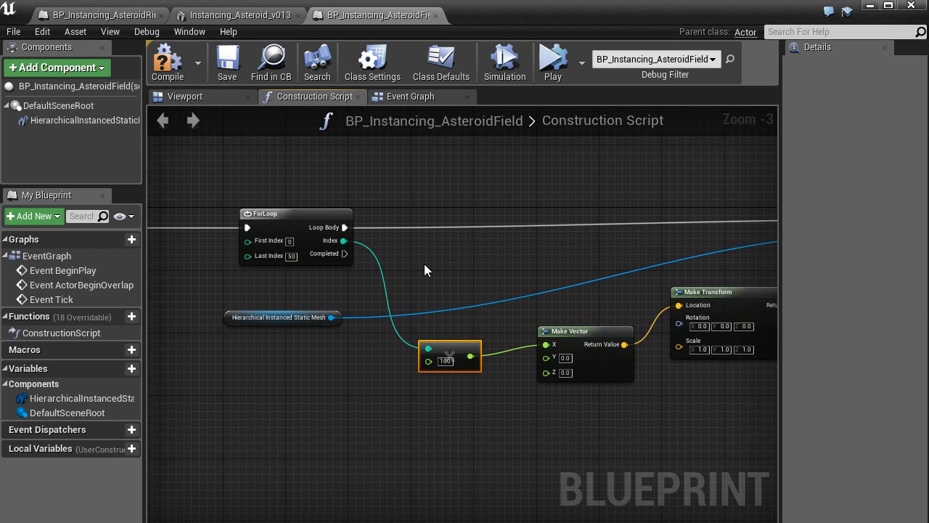
# Step: Add a Print String node to the ForLoop's Completed output with the text "Done"
pyautogui.moveTo(345, 255); pyautogui.dragTo(458, 462)
pyautogui.write('print')
pyautogui.press('Return')
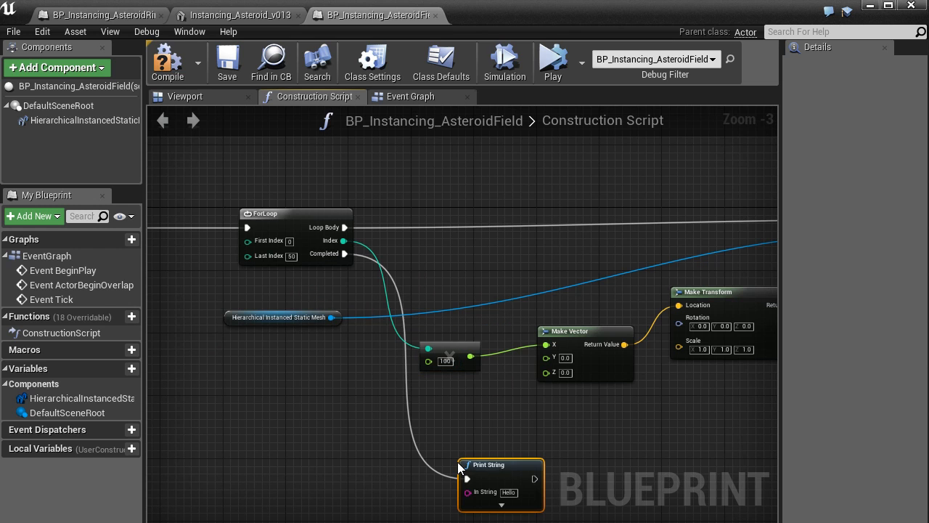
pyautogui.write('Done')
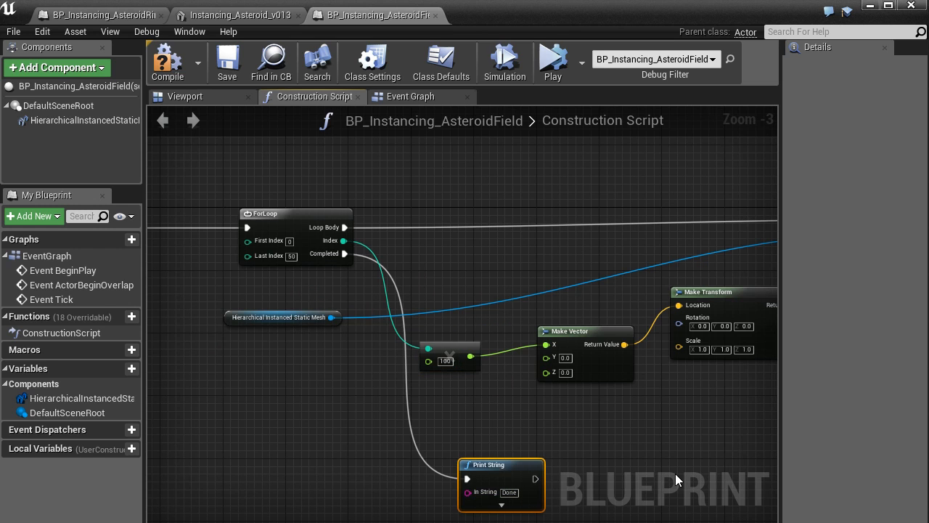
# Step: Shift the multiplication, Make Vector, Make Transform and Add Instance nodes farther from the ForLoop and compile the blueprint
pyautogui.scroll(-3, 675, 473)
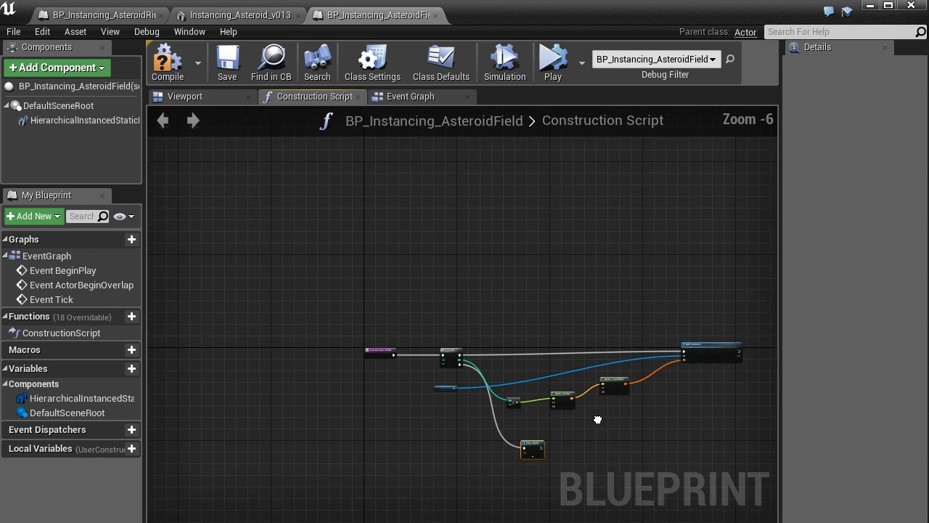
pyautogui.moveTo(654, 415); pyautogui.dragTo(451, 303)
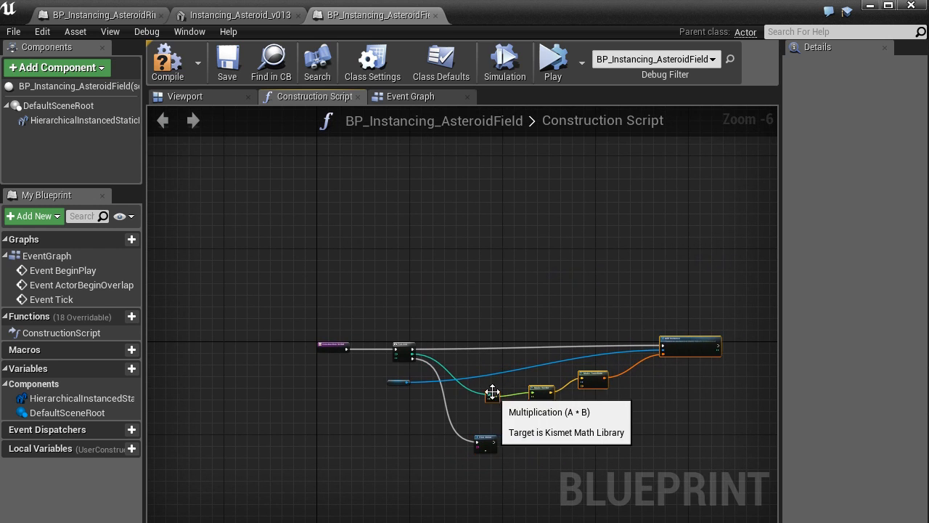
pyautogui.click(484, 392)
pyautogui.scroll(3, 486, 409)
pyautogui.moveTo(489, 435); pyautogui.dragTo(431, 355, button='right')
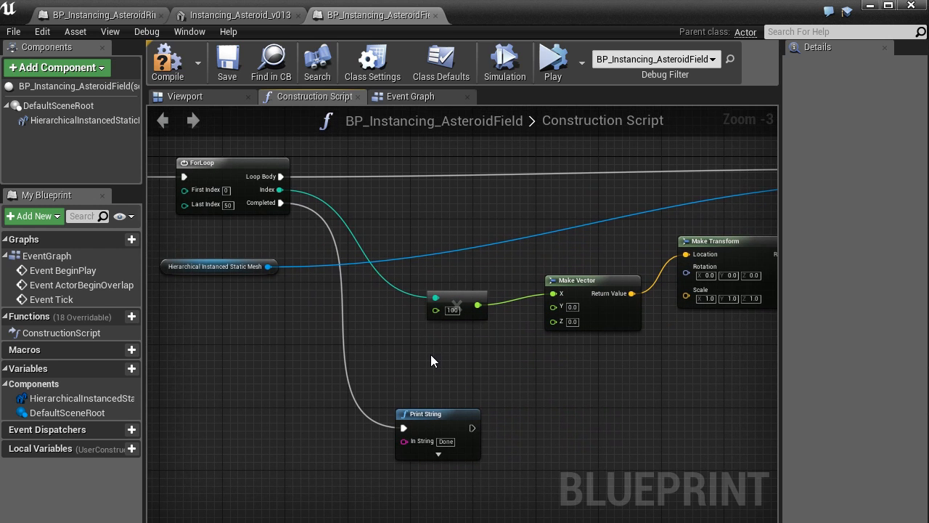
pyautogui.click(167, 62)
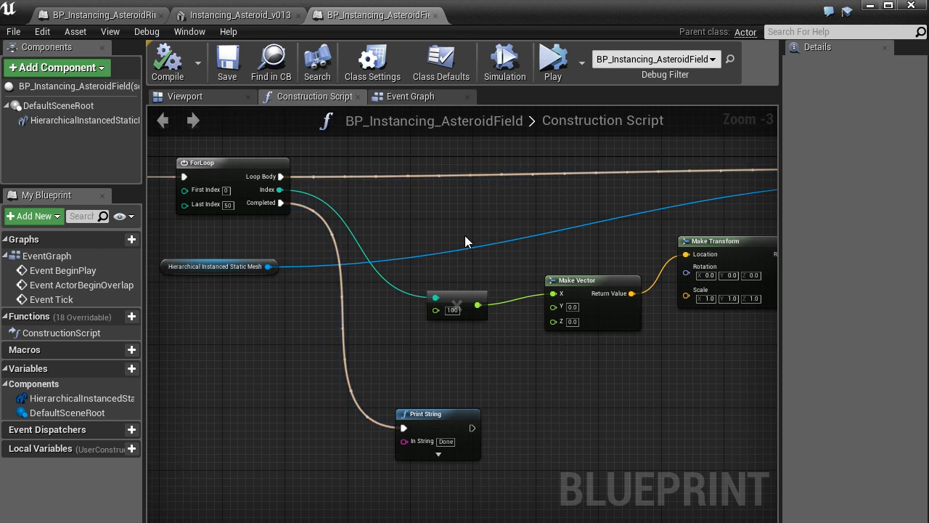
pyautogui.scroll(-1, 450, 242)
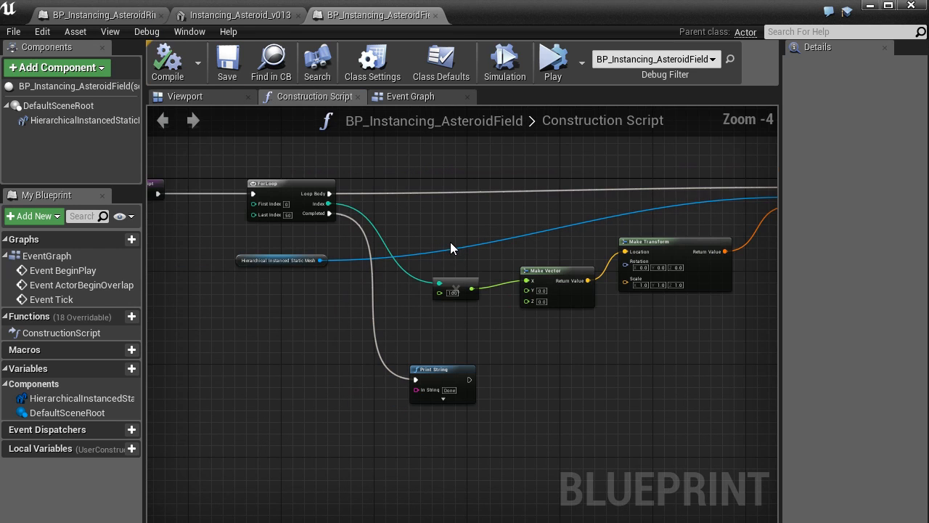
# Step: Inspect the row of asteroid instances in the viewport and return to the multiplication node in the Construction Script
pyautogui.click(199, 96)
pyautogui.moveTo(394, 254); pyautogui.dragTo(560, 270, button='right')
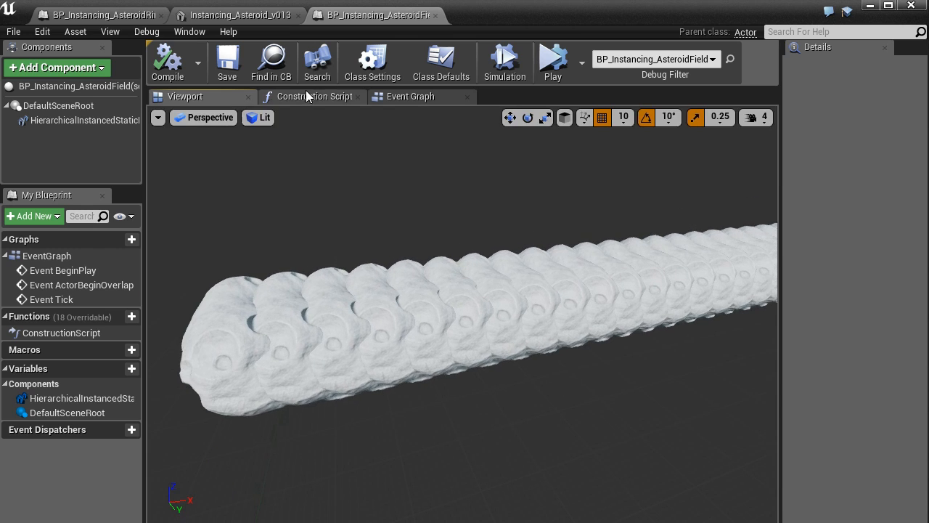
pyautogui.click(399, 98)
pyautogui.click(314, 97)
pyautogui.scroll(3, 434, 358)
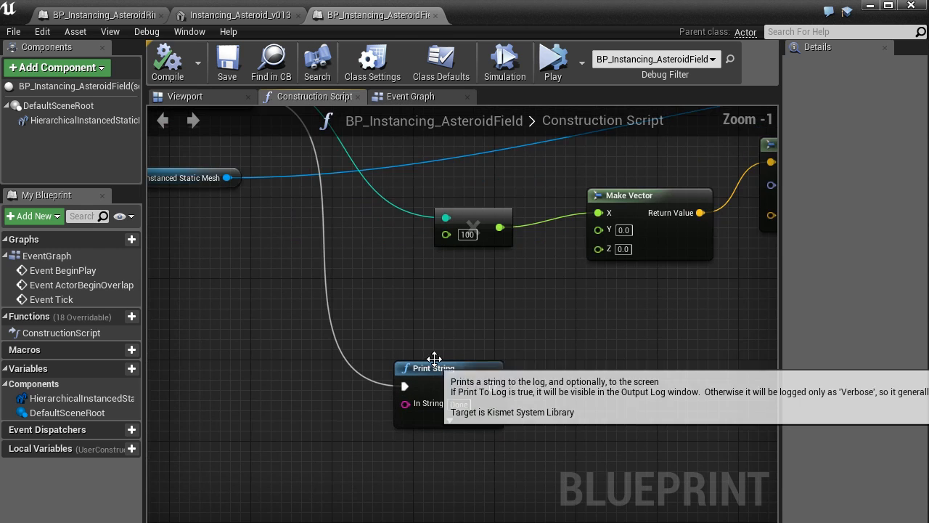
pyautogui.scroll(1, 435, 358)
pyautogui.moveTo(441, 289); pyautogui.dragTo(521, 350, button='right')
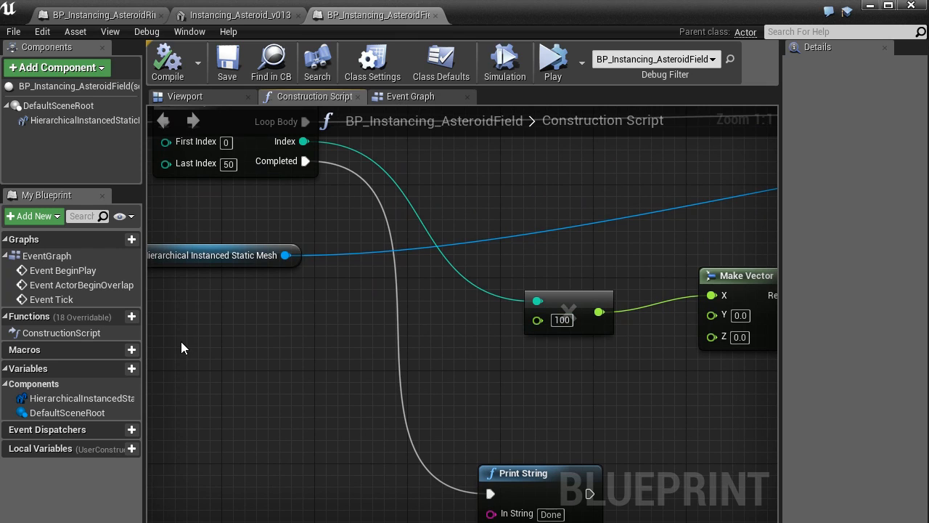
# Step: Create a new variable named SeparationLength and set its type to Float
pyautogui.click(116, 369)
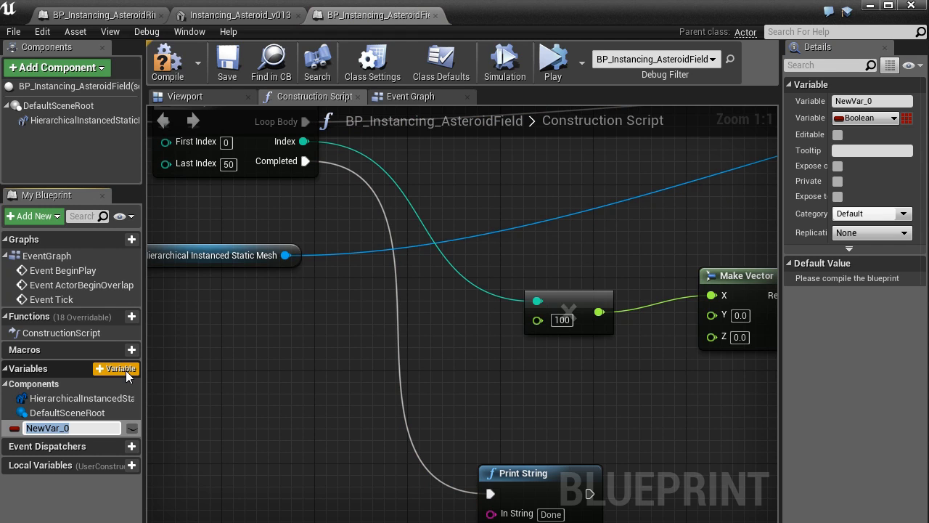
pyautogui.write('Separati')
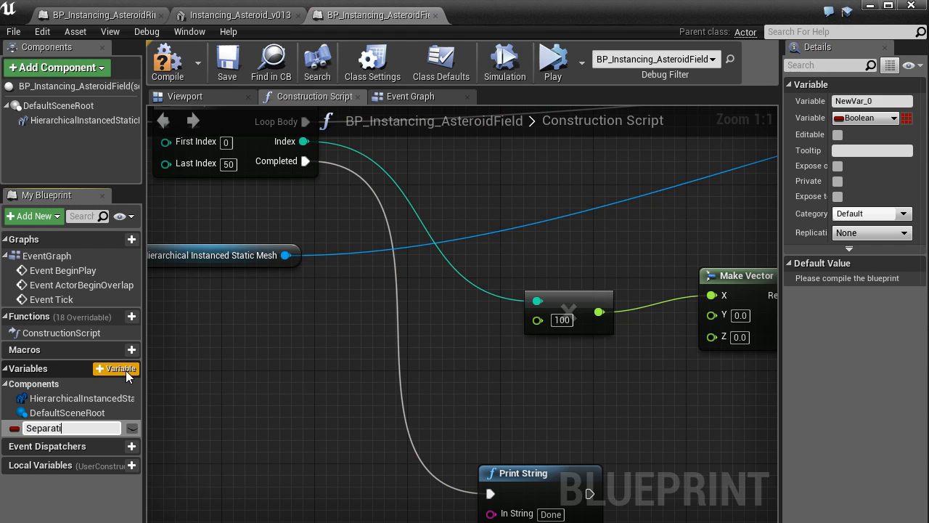
pyautogui.write('onLength')
pyautogui.press('Return')
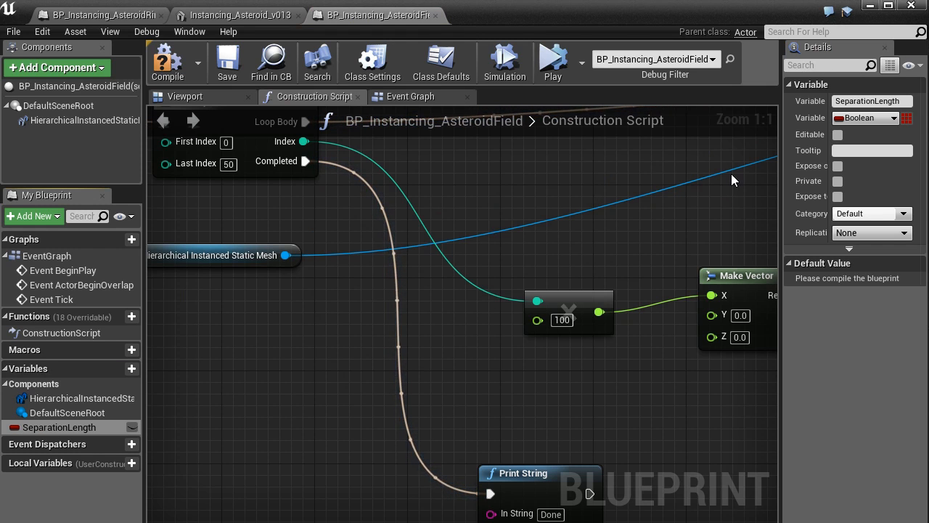
pyautogui.click(868, 118)
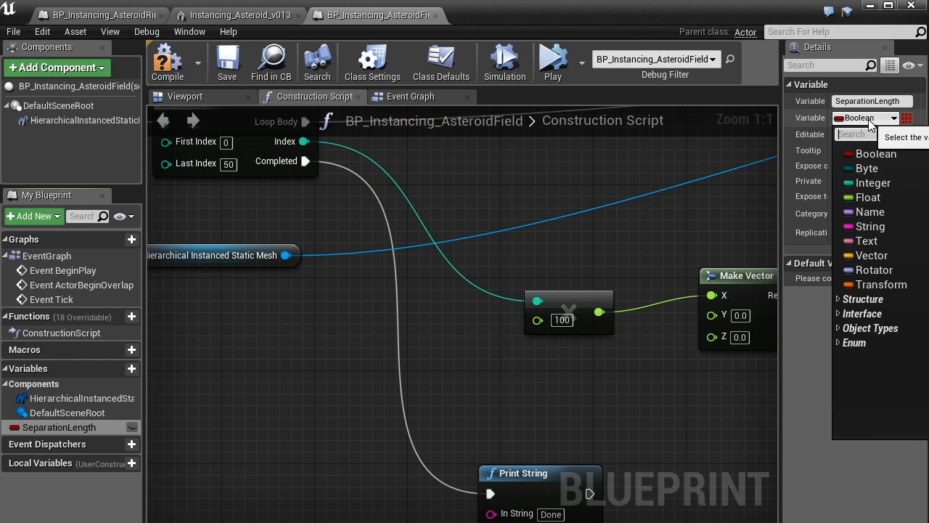
pyautogui.click(891, 195)
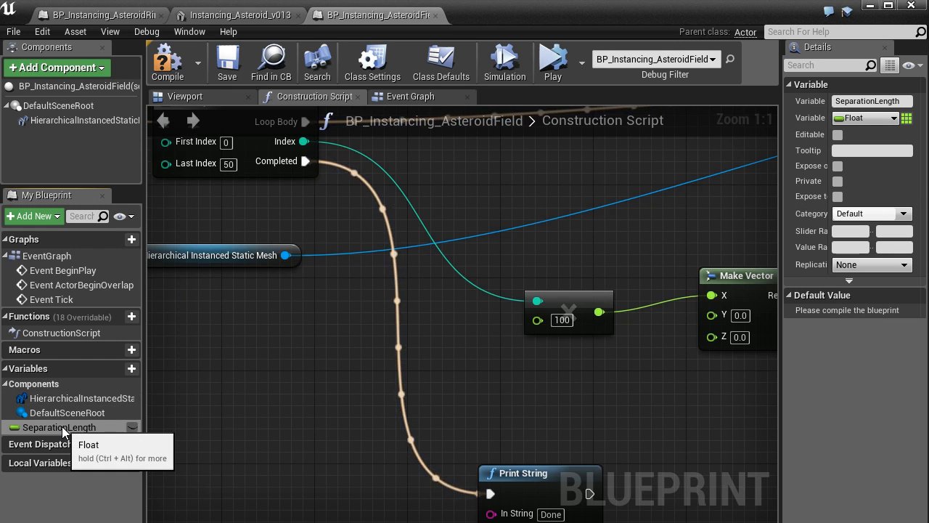
# Step: Place a getter for SeparationLength, connect it to the multiplication node's second input in place of the fixed factor, and compile the blueprint
pyautogui.moveTo(61, 427); pyautogui.dragTo(292, 345)
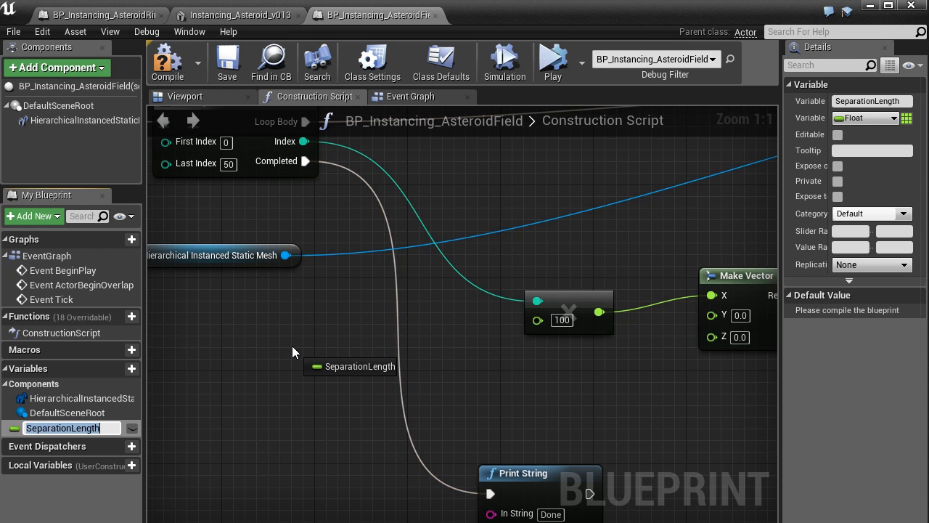
pyautogui.moveTo(292, 345); pyautogui.dragTo(292, 346)
pyautogui.click(355, 366)
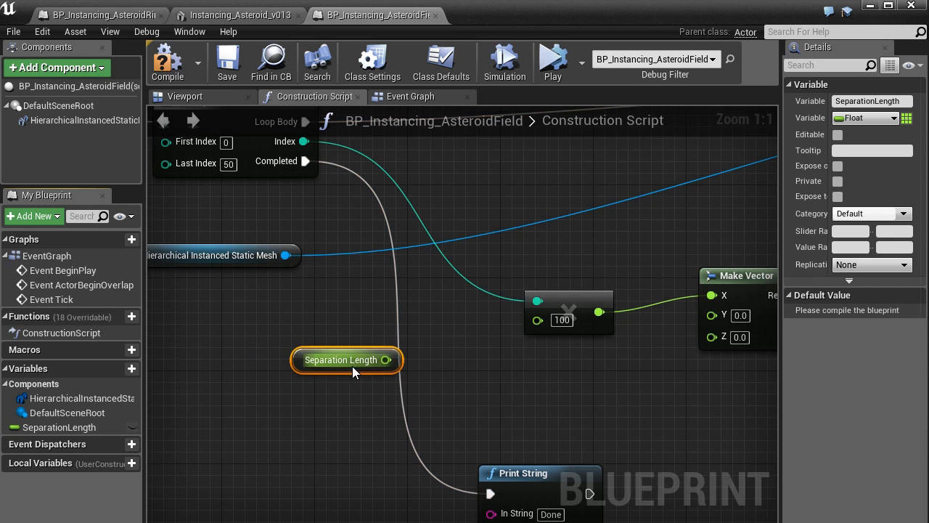
pyautogui.moveTo(387, 362); pyautogui.dragTo(536, 323)
pyautogui.scroll(-2, 484, 387)
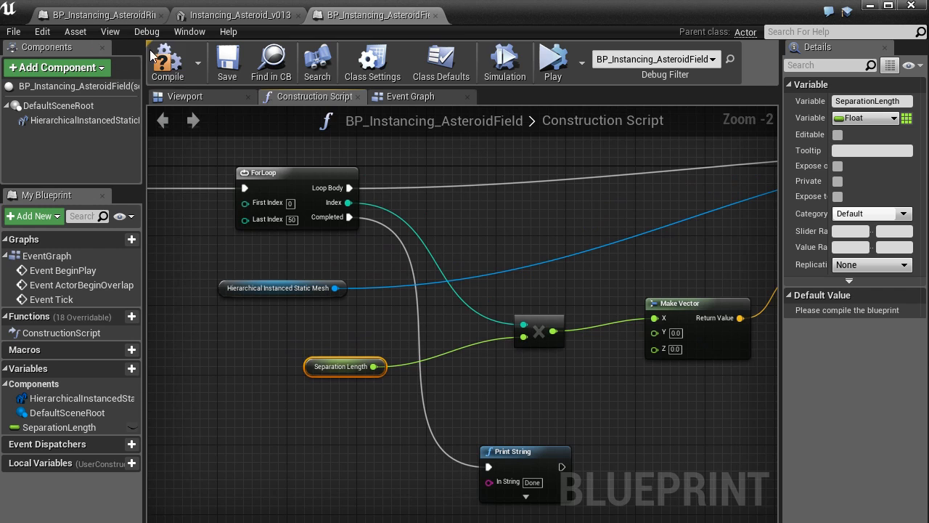
pyautogui.click(166, 61)
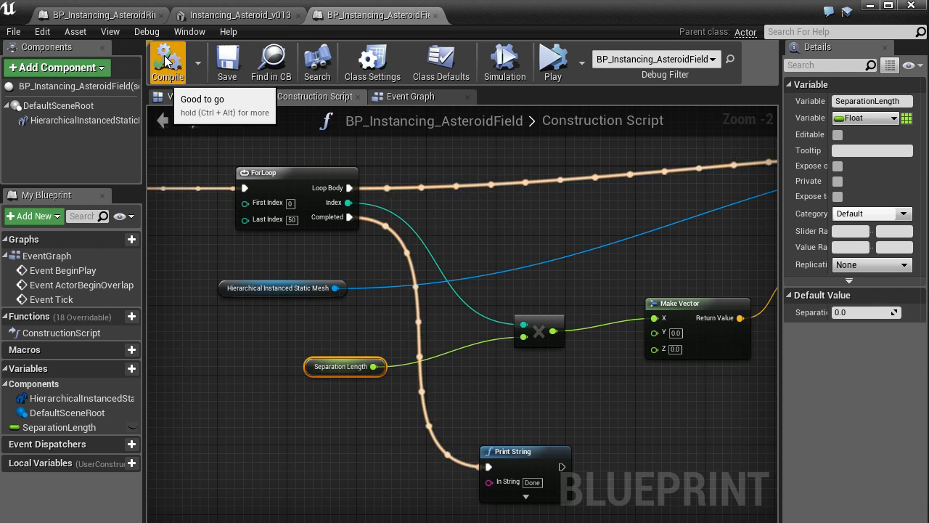
# Step: Check the compiled asteroids in the viewport and make the SeparationLength variable editable on instances
pyautogui.click(186, 97)
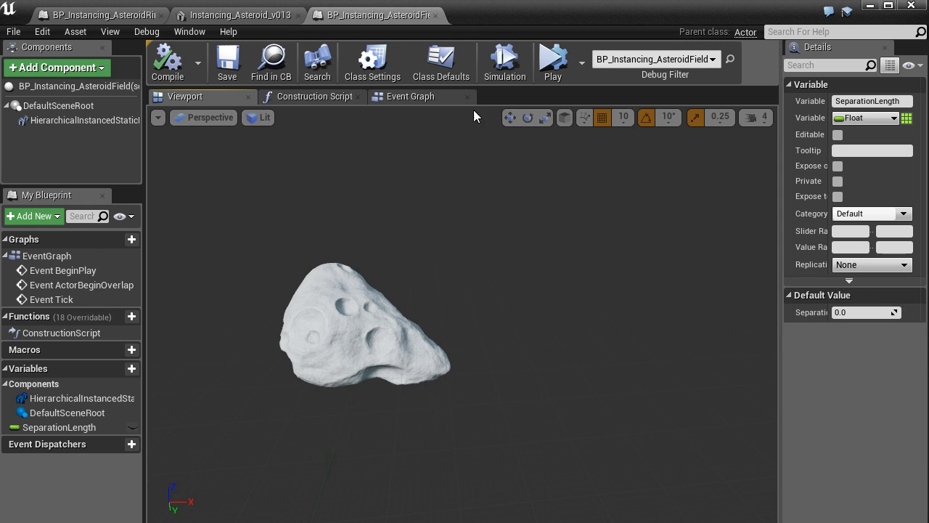
pyautogui.click(307, 96)
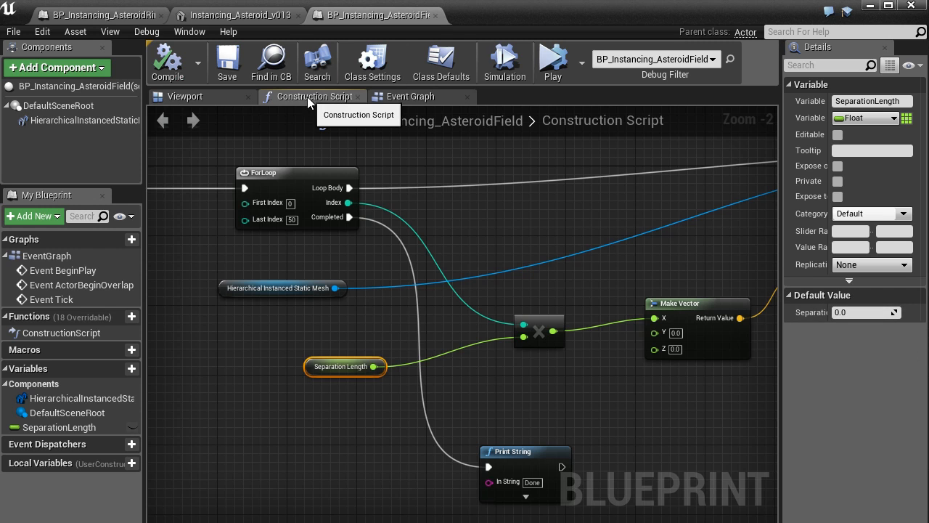
pyautogui.click(135, 429)
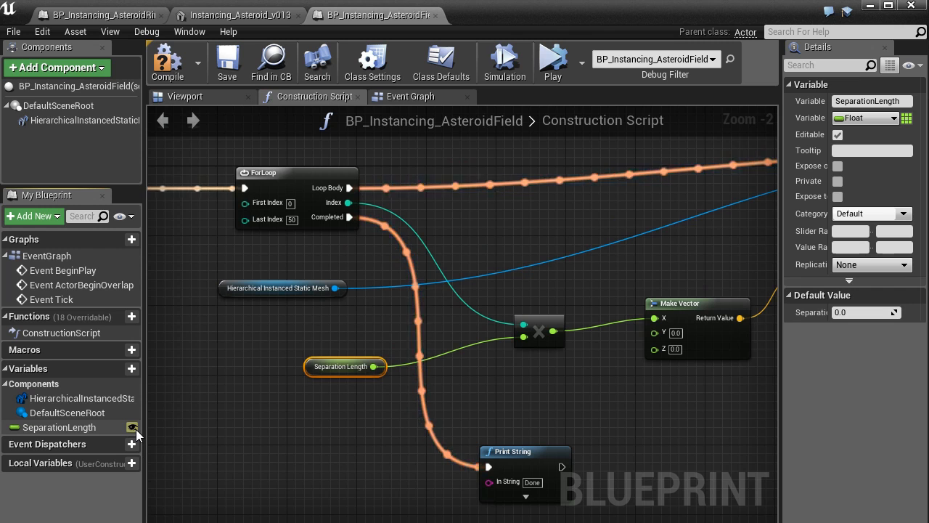
pyautogui.click(134, 428)
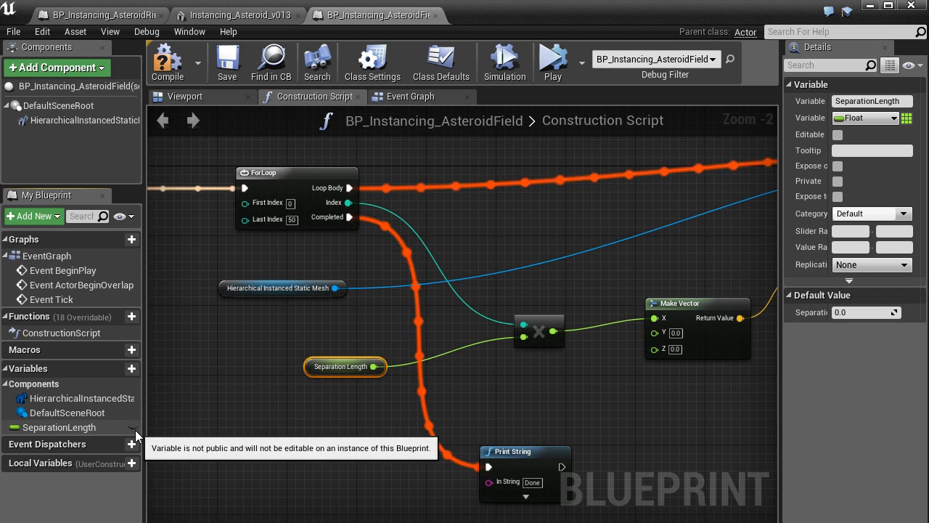
pyautogui.click(135, 428)
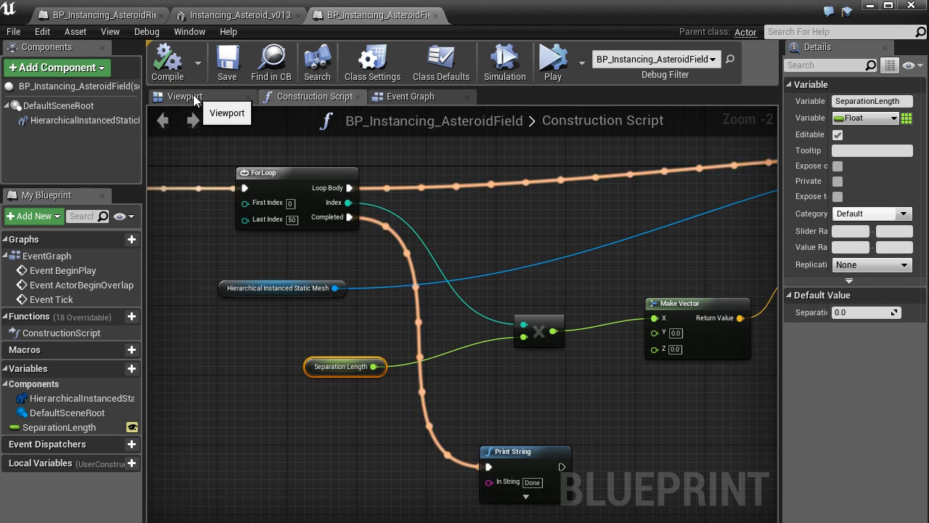
# Step: Widen the variable's details area beside the viewport and set the default Separation Length to 50
pyautogui.click(194, 96)
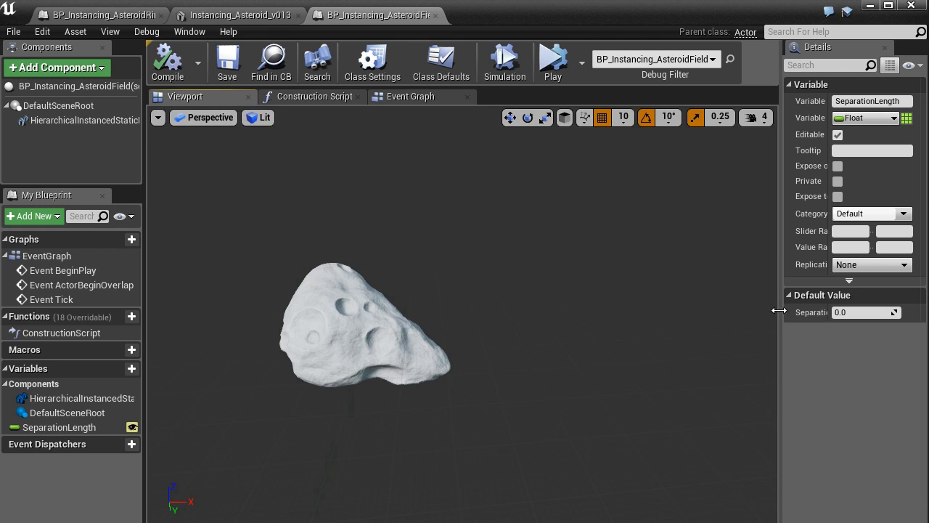
pyautogui.moveTo(779, 310); pyautogui.dragTo(658, 313)
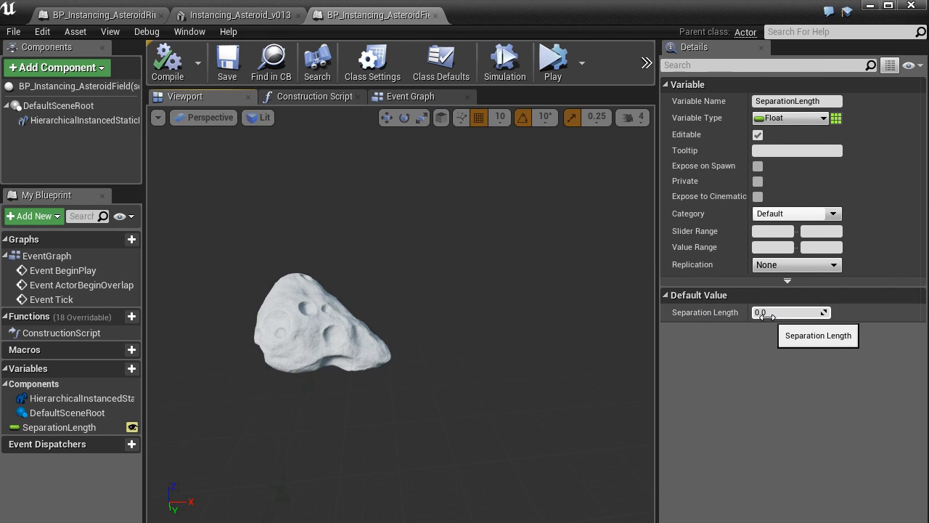
pyautogui.moveTo(788, 313); pyautogui.dragTo(828, 312)
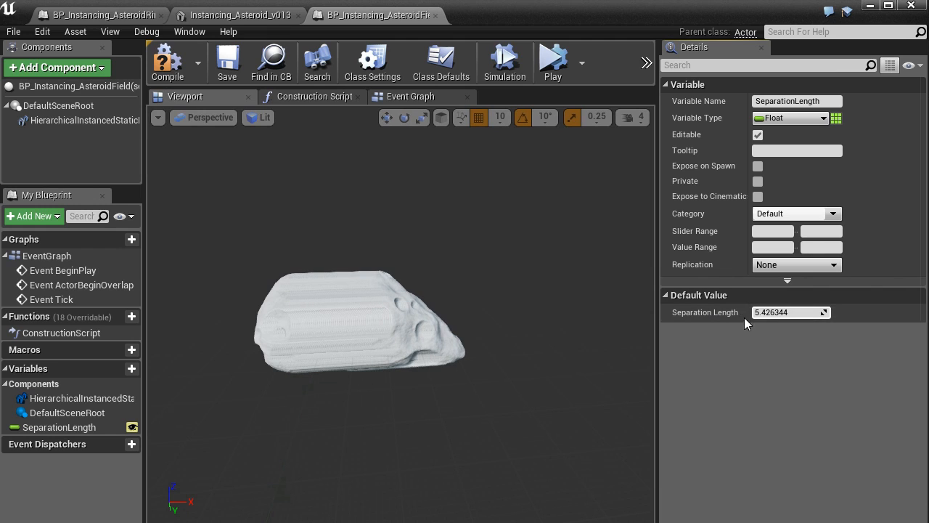
pyautogui.click(795, 312)
pyautogui.write('50')
pyautogui.press('Return')
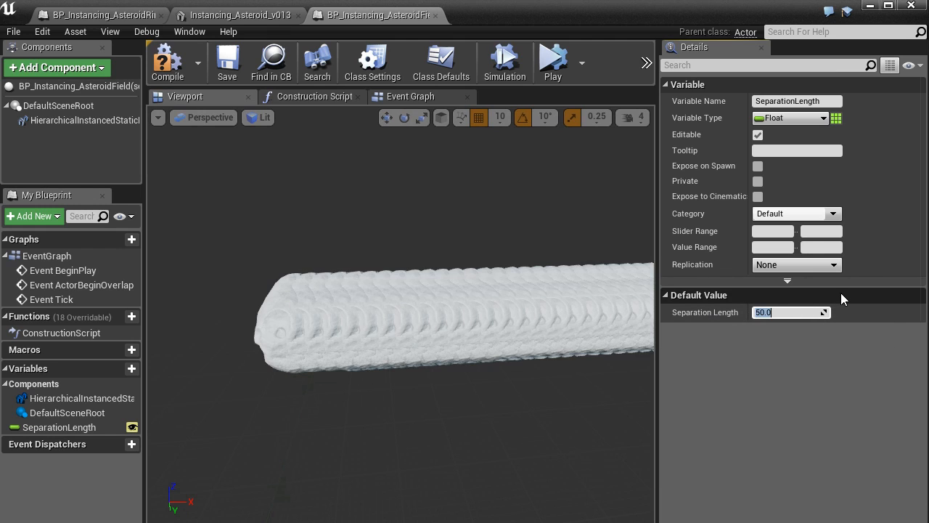
# Step: Set the default Separation Length to 300 and inspect the spacing of the asteroids
pyautogui.write('300')
pyautogui.press('Return')
pyautogui.moveTo(508, 342); pyautogui.dragTo(545, 330, button='right')
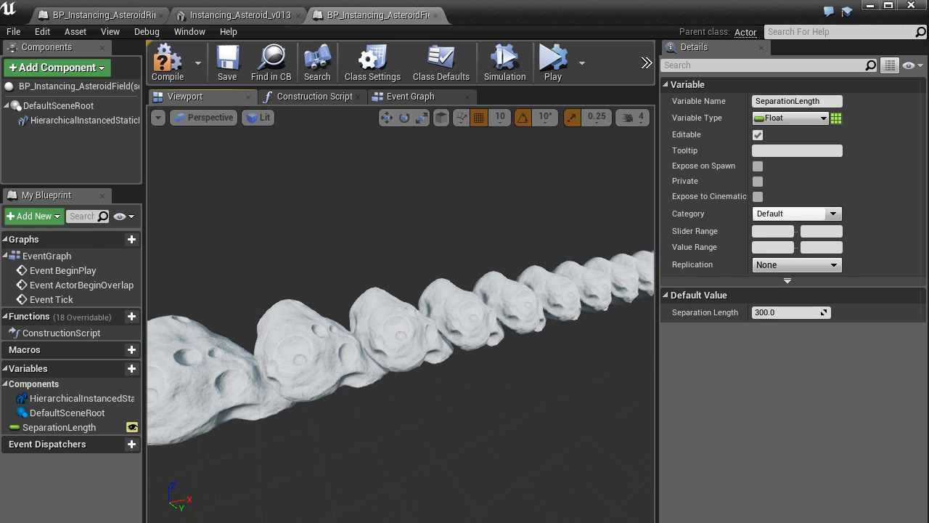
# Step: Review the Construction Script nodes from the ForLoop through Make Vector and Make Transform to the Add Instance transform input
pyautogui.click(404, 98)
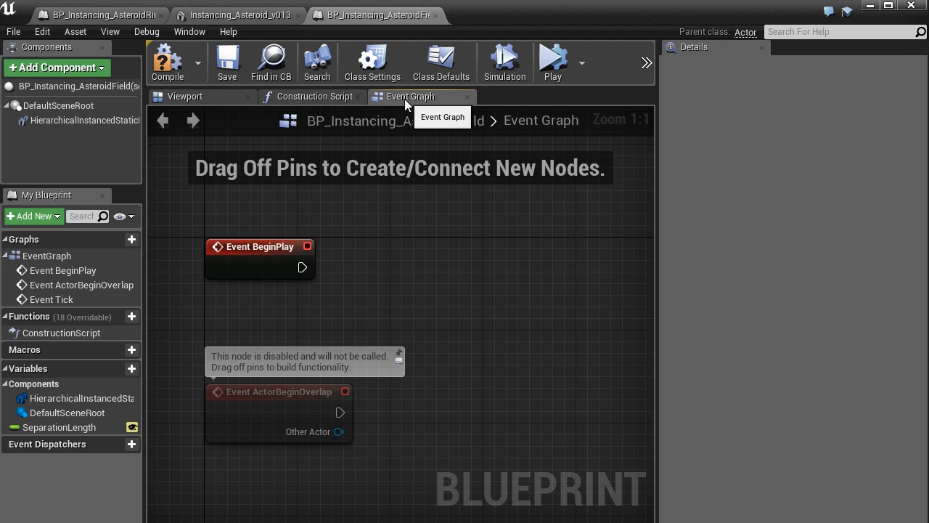
pyautogui.click(308, 98)
pyautogui.scroll(-3, 366, 309)
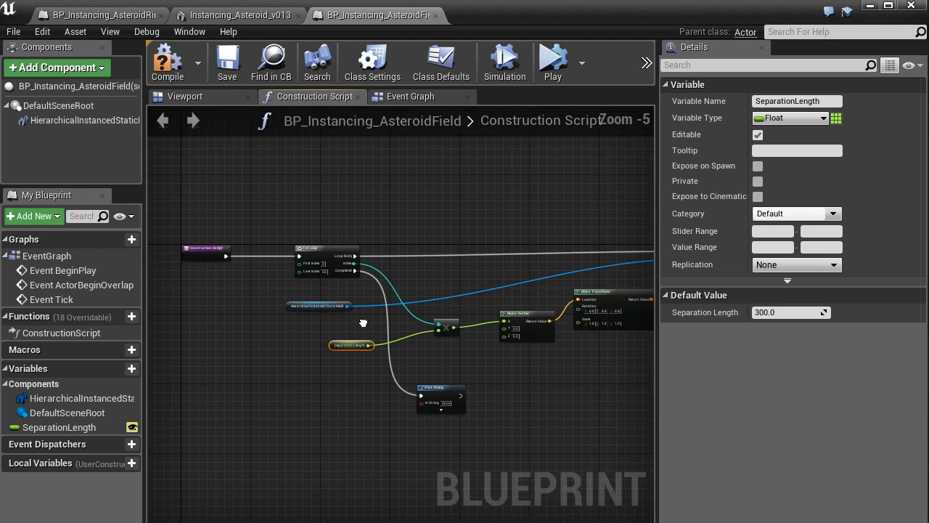
pyautogui.scroll(3, 483, 422)
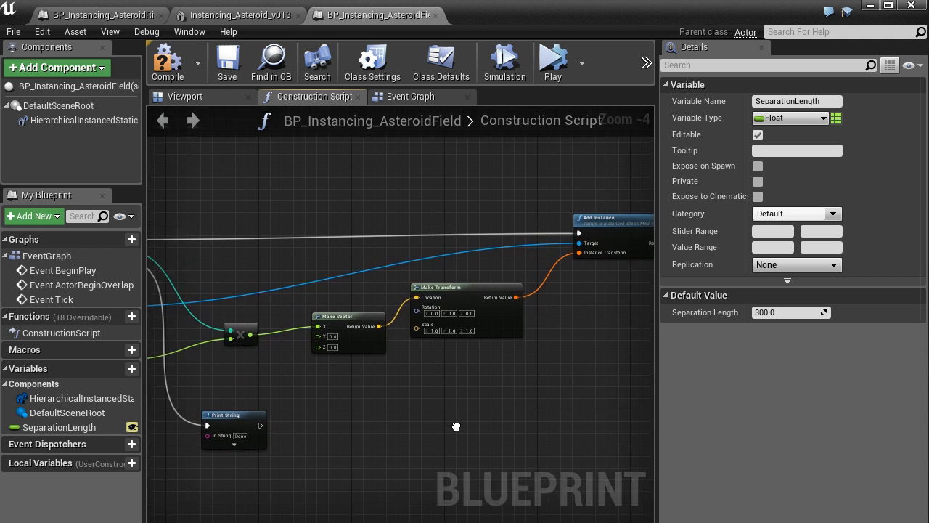
pyautogui.moveTo(454, 406); pyautogui.dragTo(577, 392, button='right')
pyautogui.scroll(-1, 501, 418)
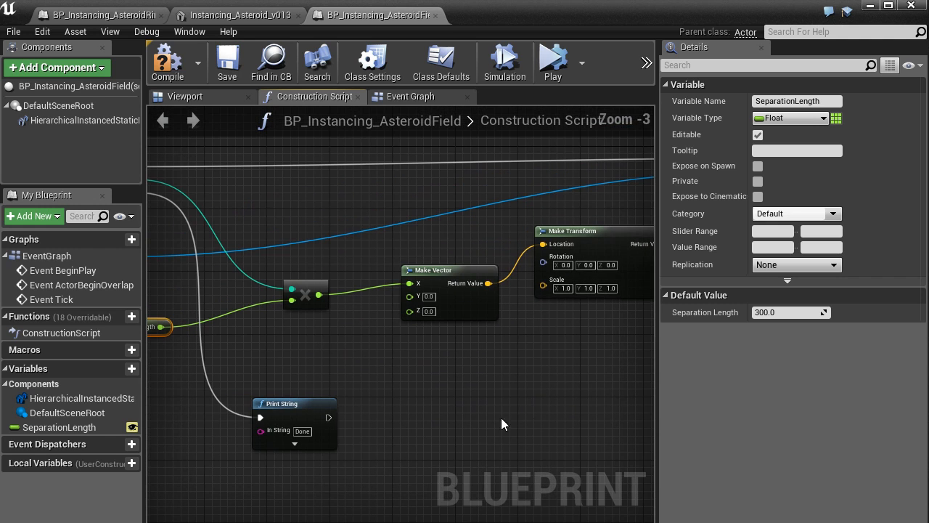
pyautogui.moveTo(549, 359); pyautogui.dragTo(407, 332, button='right')
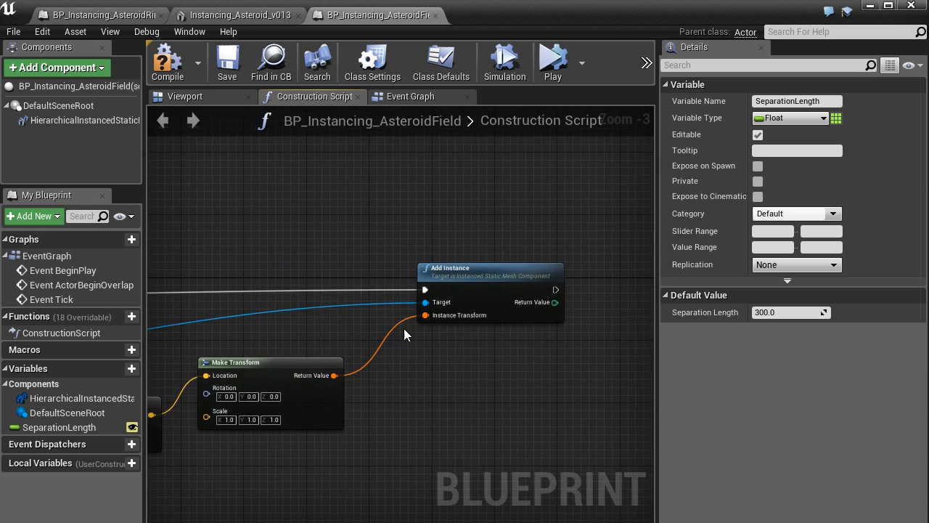
pyautogui.scroll(3, 411, 326)
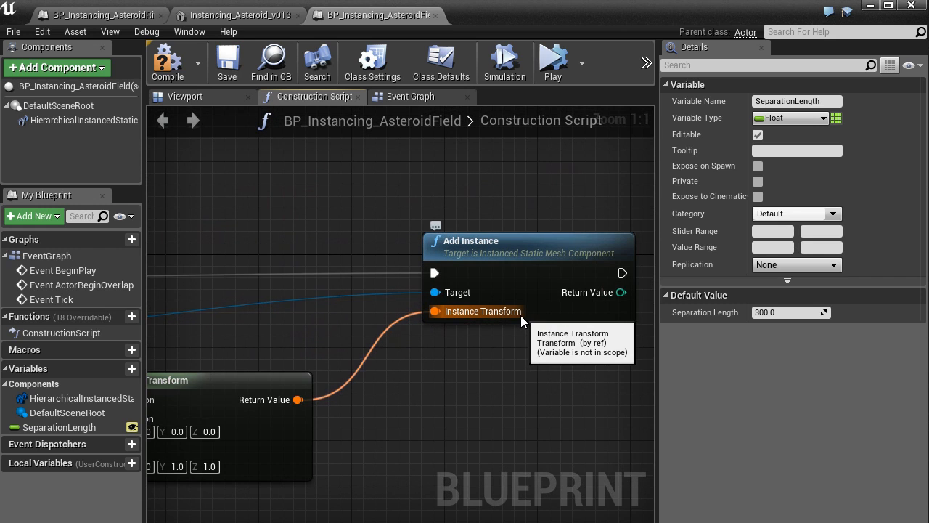
pyautogui.moveTo(406, 390); pyautogui.dragTo(504, 351, button='right')
pyautogui.scroll(-1, 504, 352)
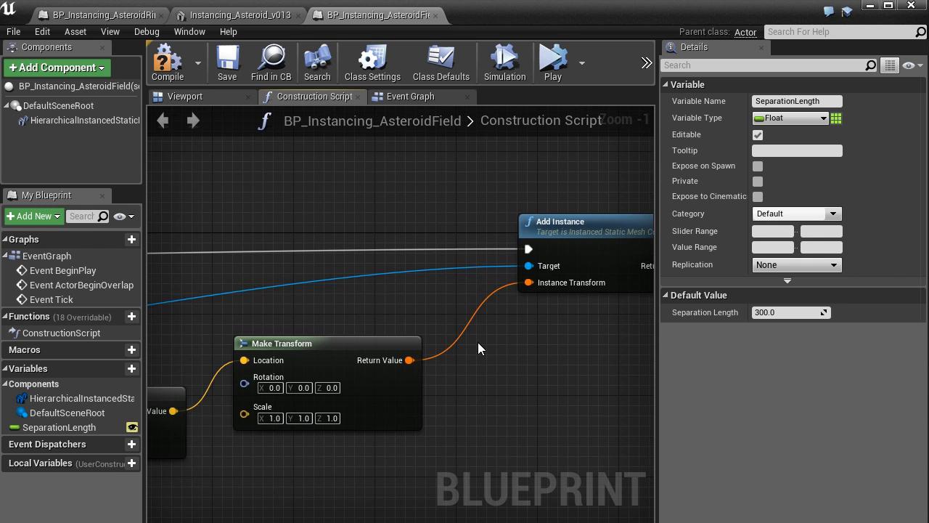
pyautogui.scroll(-1, 477, 342)
pyautogui.click(410, 96)
pyautogui.click(296, 96)
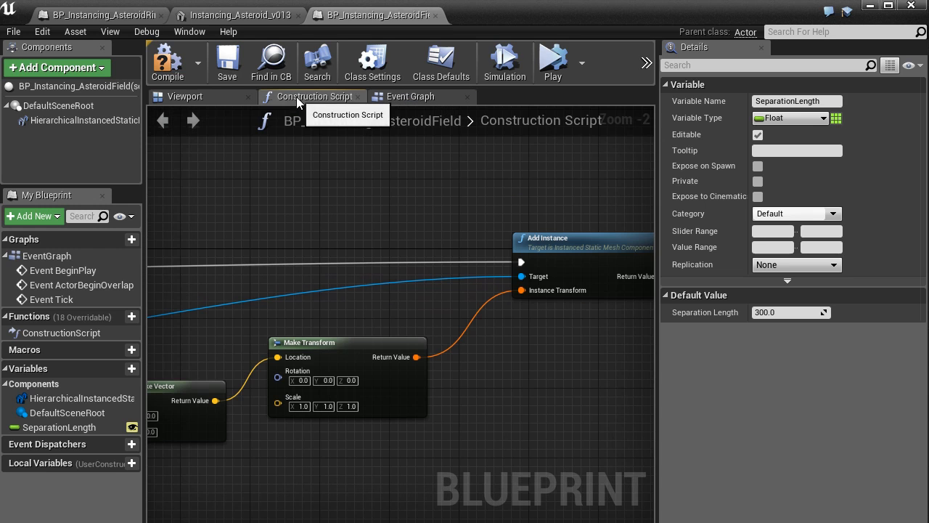
# Step: Examine the full line of spaced asteroid instances in the viewport from farther away
pyautogui.click(226, 95)
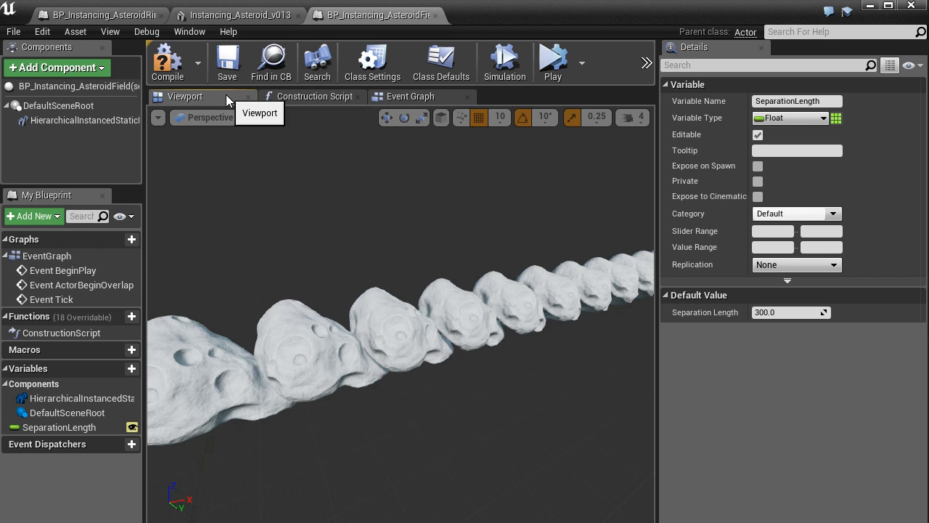
pyautogui.moveTo(296, 217); pyautogui.dragTo(356, 215, button='right')
pyautogui.scroll(-3, 297, 218)
pyautogui.scroll(-3, 296, 211)
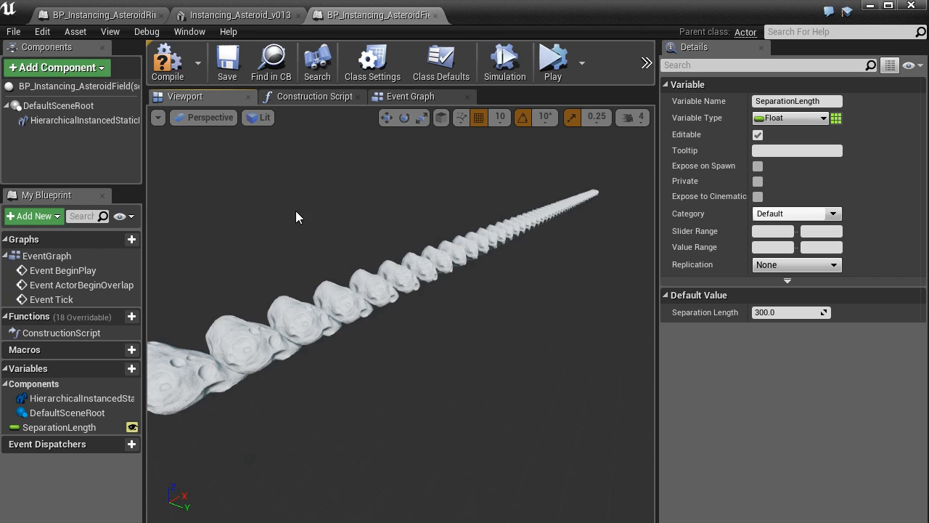
# Step: Locate the blueprint in the Content Browser, open BP_Instancing_AsteroidRing for comparison and select its asteroid instances in the viewport
pyautogui.click(271, 61)
pyautogui.moveTo(433, 253)
pyautogui.mouseDown(button='right')
pyautogui.moveTo(614, 254)
pyautogui.moveTo(419, 245)
pyautogui.mouseUp(button='right')
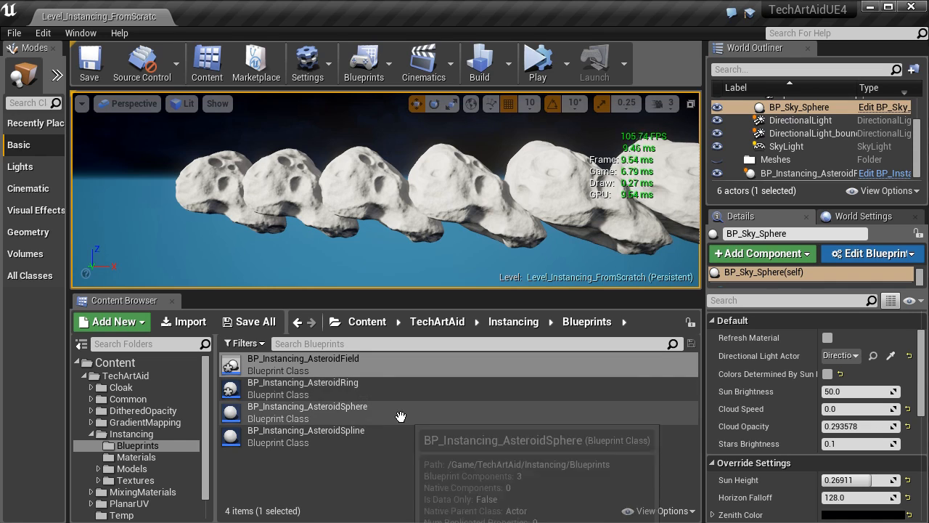
pyautogui.click(317, 399)
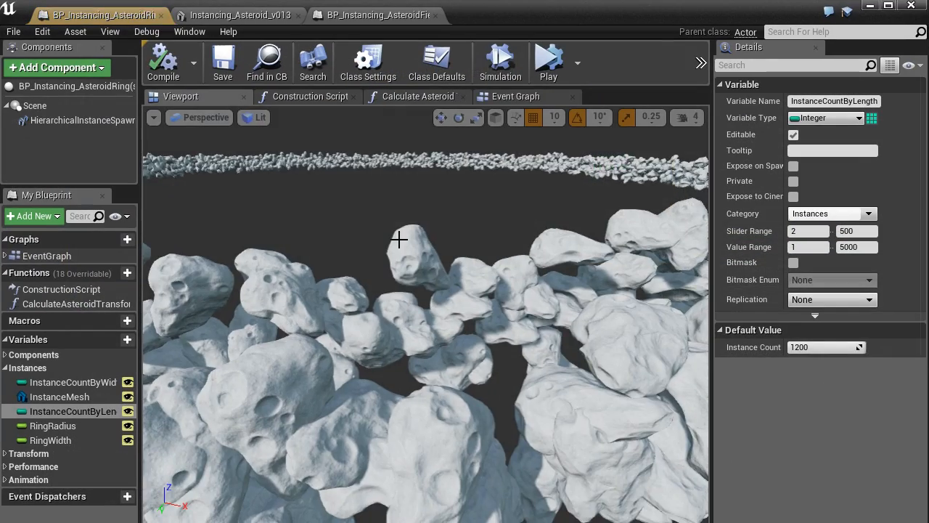
pyautogui.moveTo(400, 240); pyautogui.dragTo(417, 311, button='right')
pyautogui.click(408, 338)
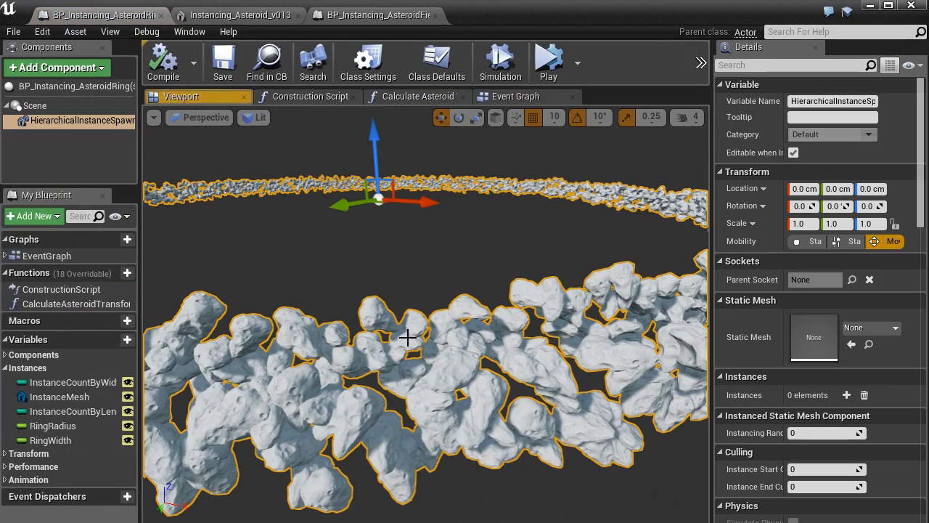
# Step: Try a default Ring Radius of 32000, set it to 12000 instead, and check the smaller asteroid ring in the viewport
pyautogui.click(81, 441)
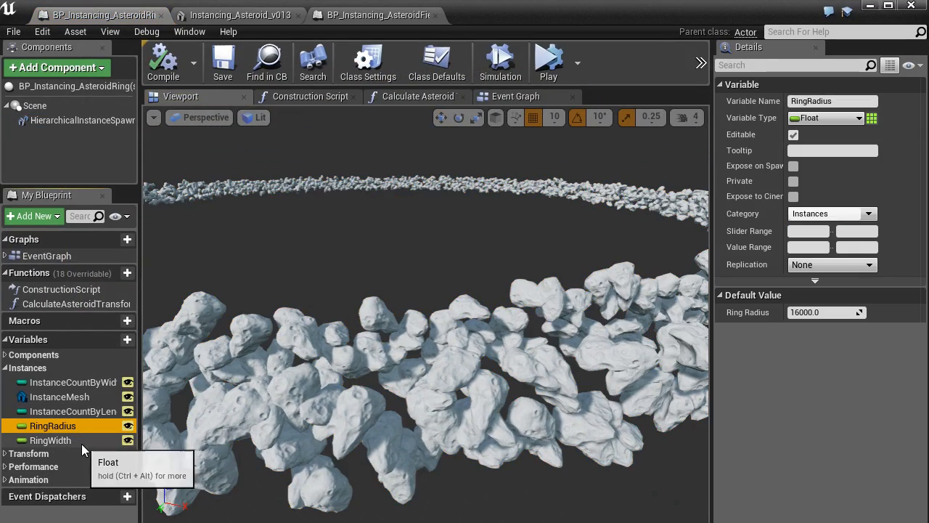
pyautogui.click(83, 427)
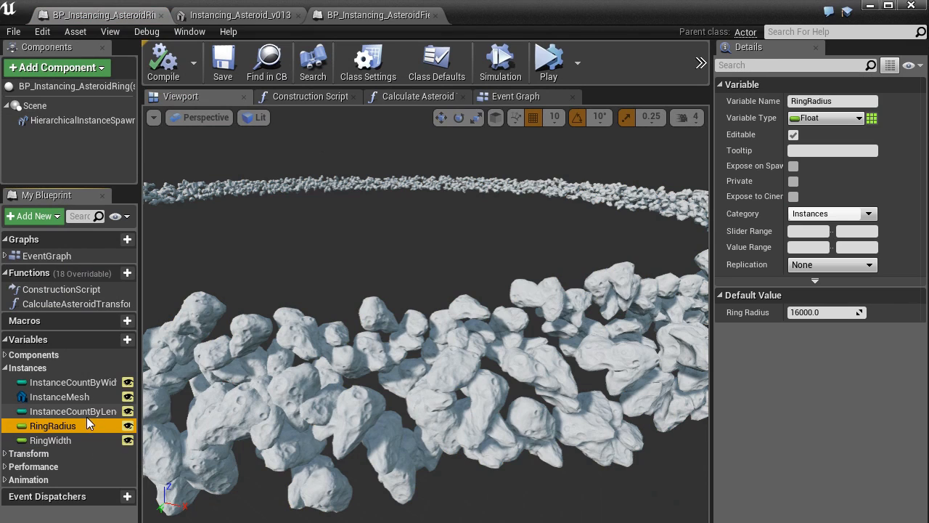
pyautogui.click(838, 312)
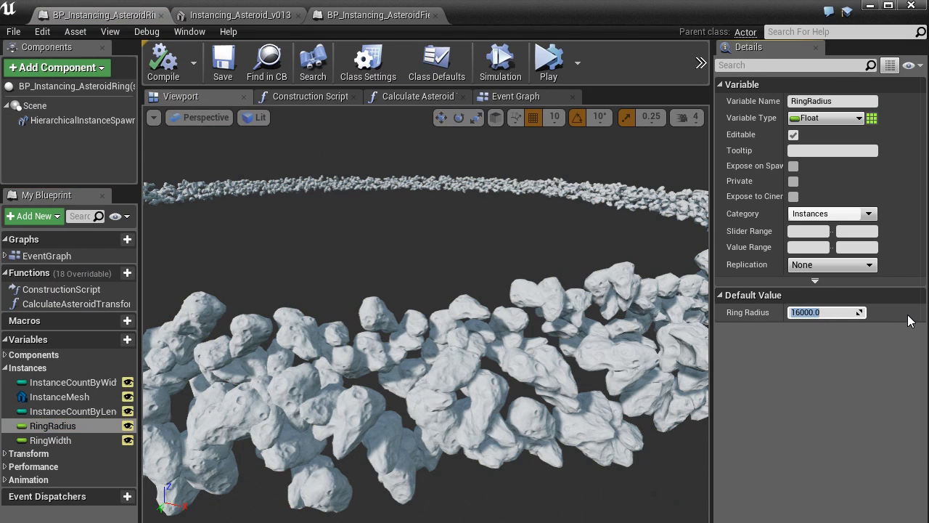
pyautogui.write('32000')
pyautogui.press('Return')
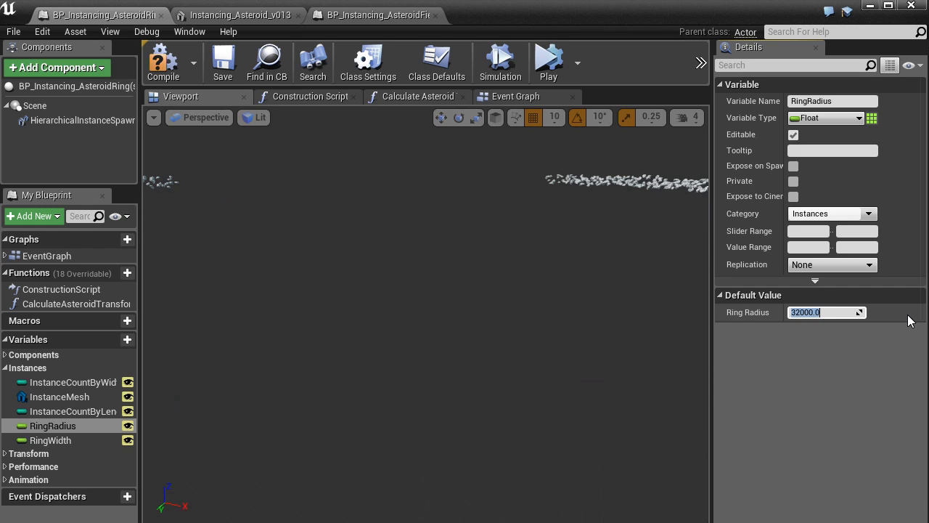
pyautogui.write('1')
pyautogui.press('Return')
pyautogui.moveTo(482, 192); pyautogui.dragTo(481, 148, button='right')
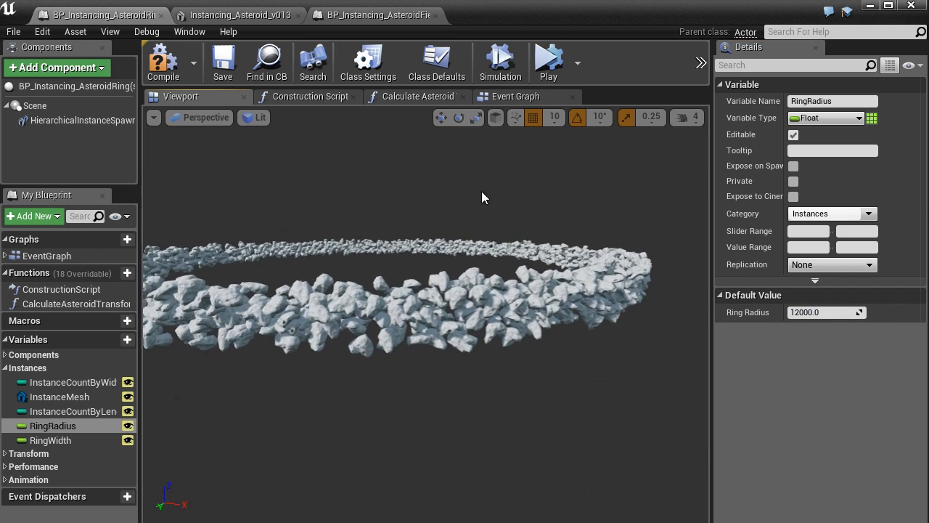
# Step: Inspect the InstanceCountByWidth and InstanceCountByLength variables while viewing the density of the asteroid ring
pyautogui.click(74, 382)
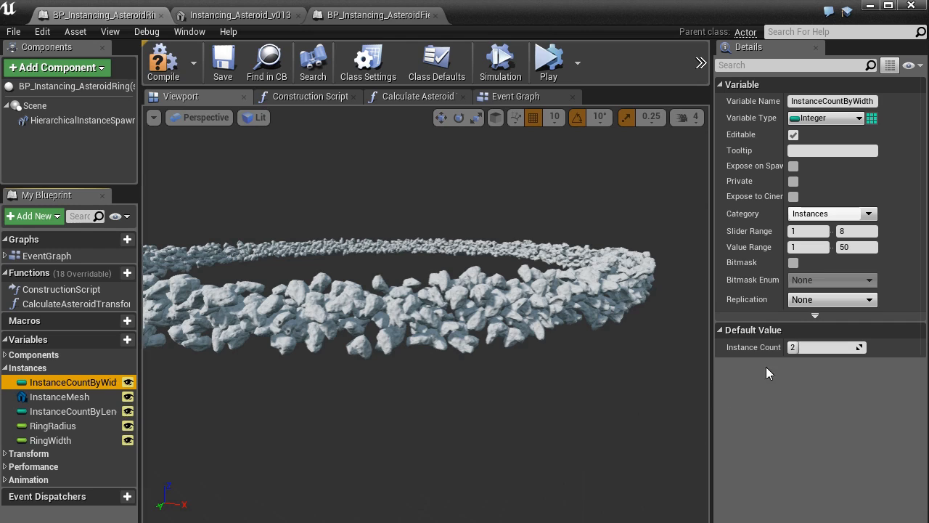
pyautogui.moveTo(467, 371); pyautogui.dragTo(432, 355, button='right')
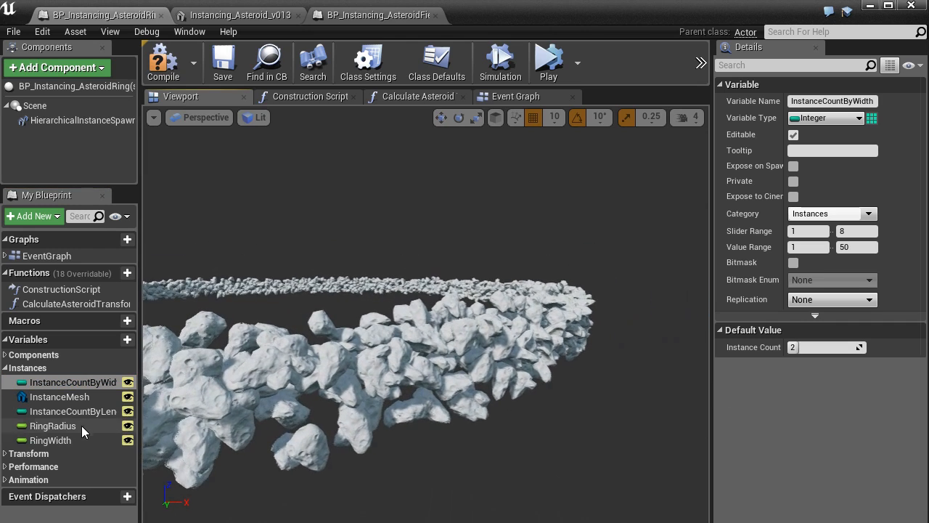
pyautogui.click(72, 411)
pyautogui.moveTo(342, 409); pyautogui.dragTo(348, 405, button='right')
pyautogui.press('w')
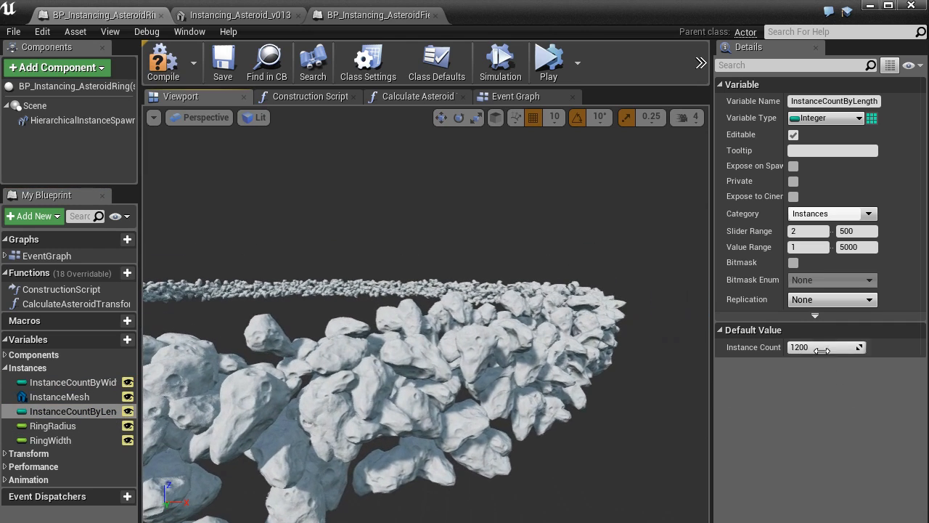
pyautogui.press('s')
pyautogui.moveTo(465, 333); pyautogui.dragTo(427, 353, button='right')
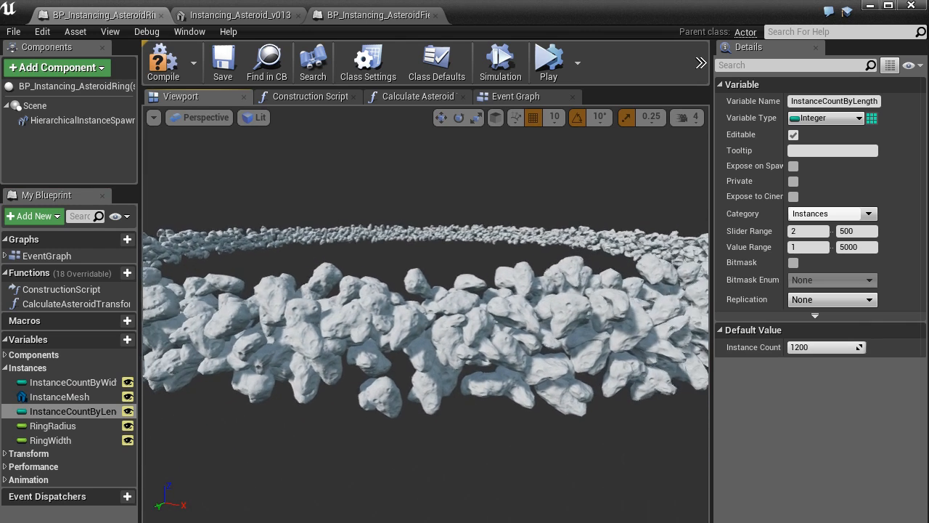
# Step: Test InstanceCountByLength defaults of 100 and 200, and finish with a value of 500
pyautogui.click(811, 346)
pyautogui.write('100')
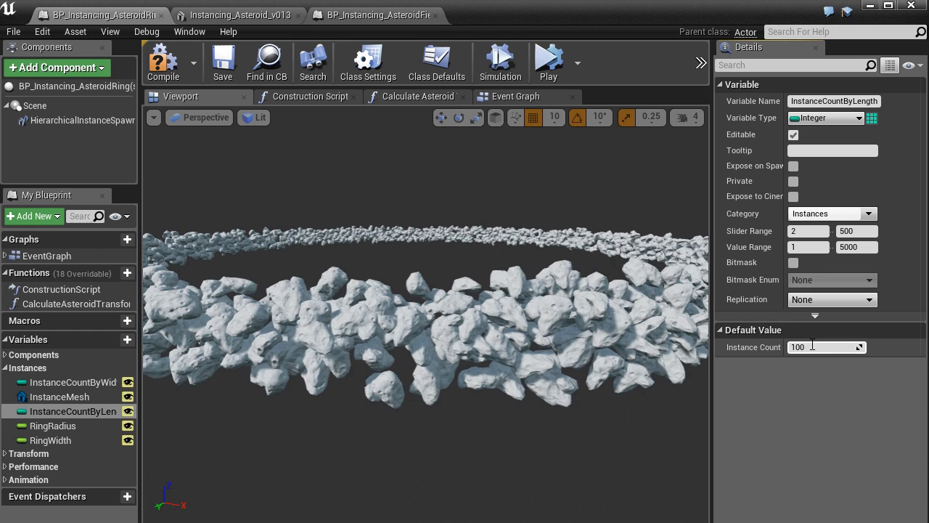
pyautogui.press('Return')
pyautogui.write('200')
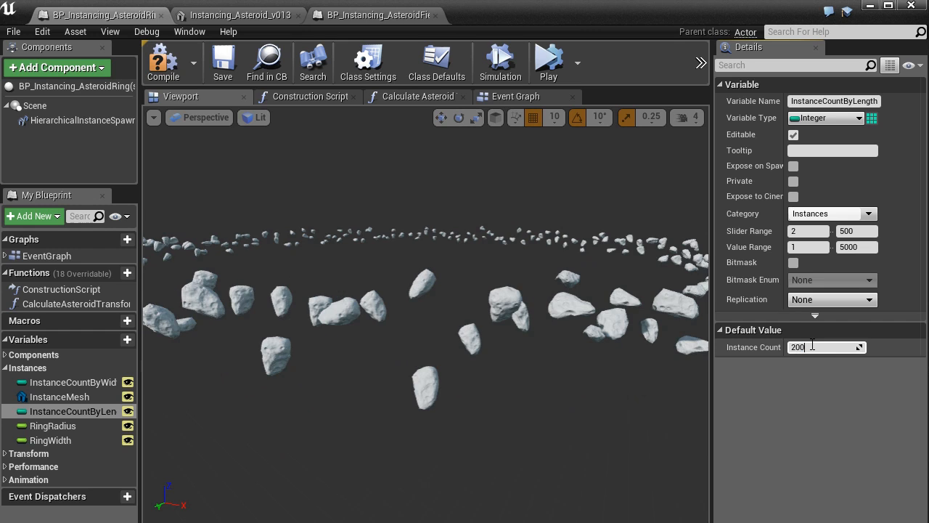
pyautogui.press('Return')
pyautogui.write('500')
pyautogui.press('Return')
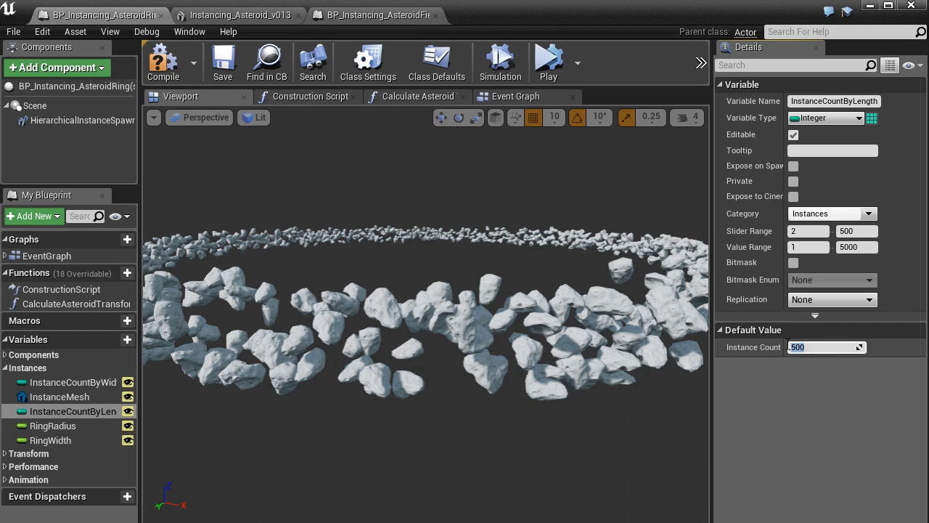
# Step: Open the ring blueprint's Construction Script and survey its overall node layout
pyautogui.click(501, 95)
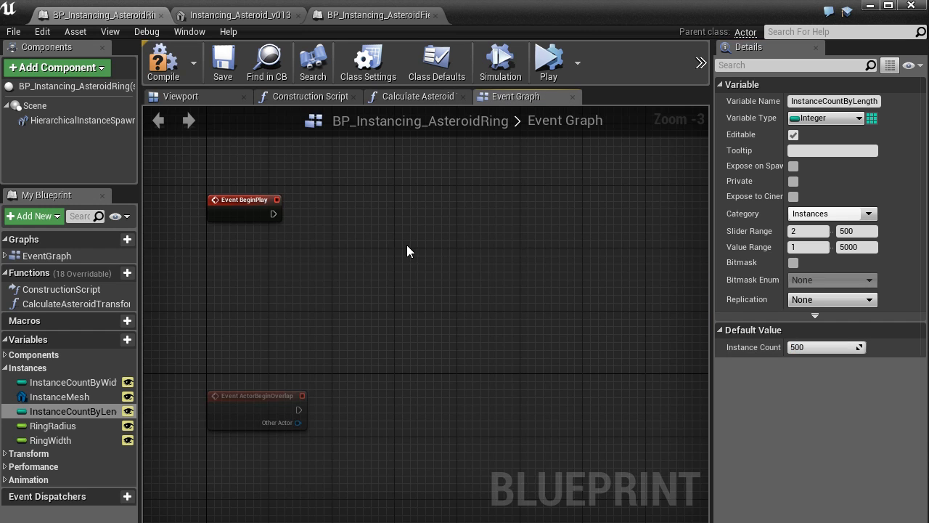
pyautogui.scroll(-3, 407, 245)
pyautogui.click(293, 100)
pyautogui.scroll(-3, 347, 258)
pyautogui.moveTo(347, 256); pyautogui.dragTo(636, 308, button='right')
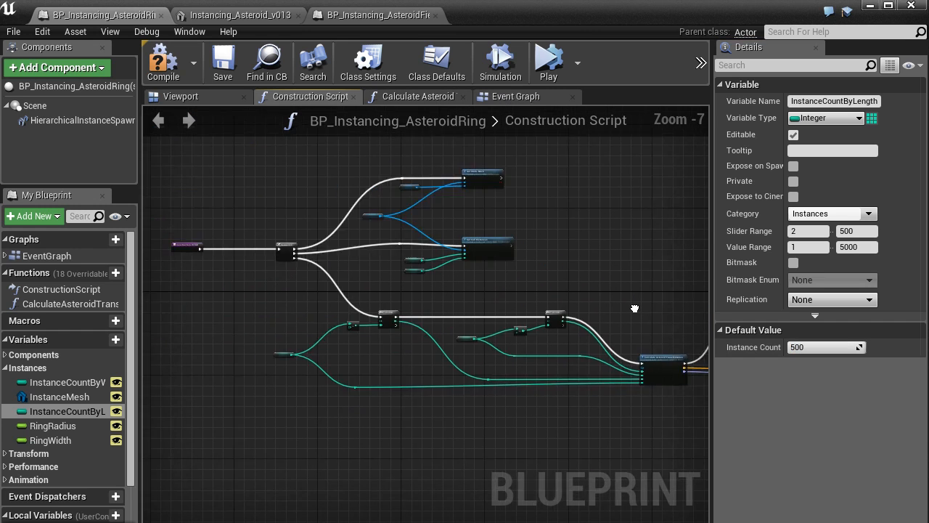
pyautogui.scroll(-2, 533, 267)
pyautogui.moveTo(534, 268); pyautogui.dragTo(491, 235, button='right')
pyautogui.scroll(1, 491, 294)
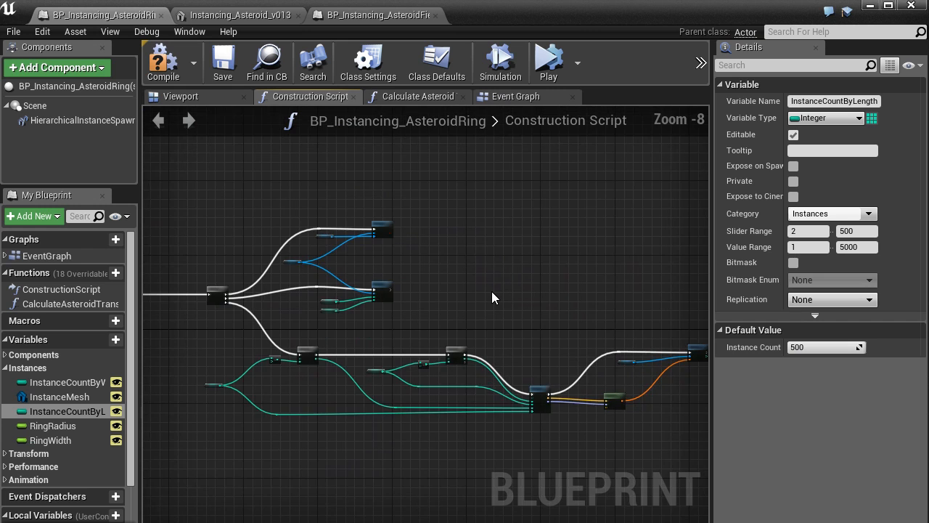
# Step: Examine the Set Static Mesh node in the Construction Script and the InstanceMesh variable that feeds it
pyautogui.scroll(4, 491, 298)
pyautogui.moveTo(366, 317); pyautogui.dragTo(518, 295, button='right')
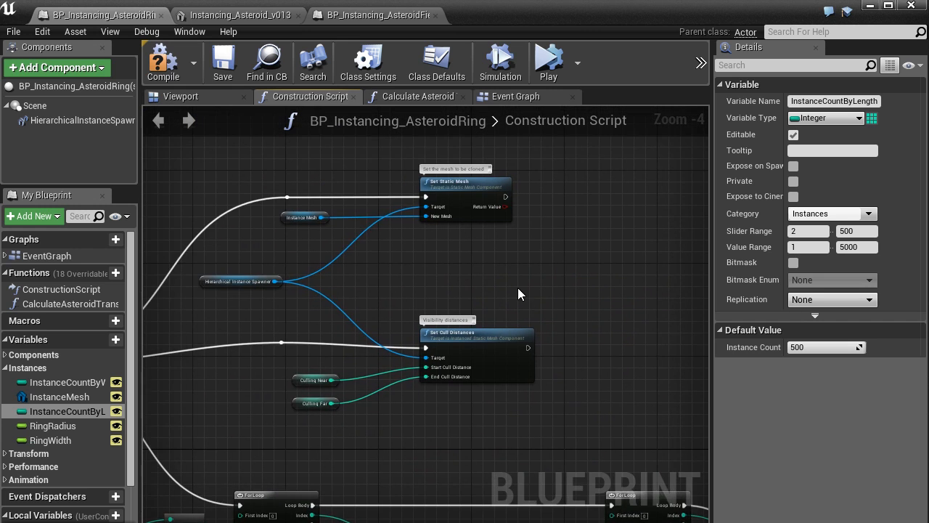
pyautogui.scroll(2, 517, 287)
pyautogui.moveTo(577, 300); pyautogui.dragTo(585, 310, button='right')
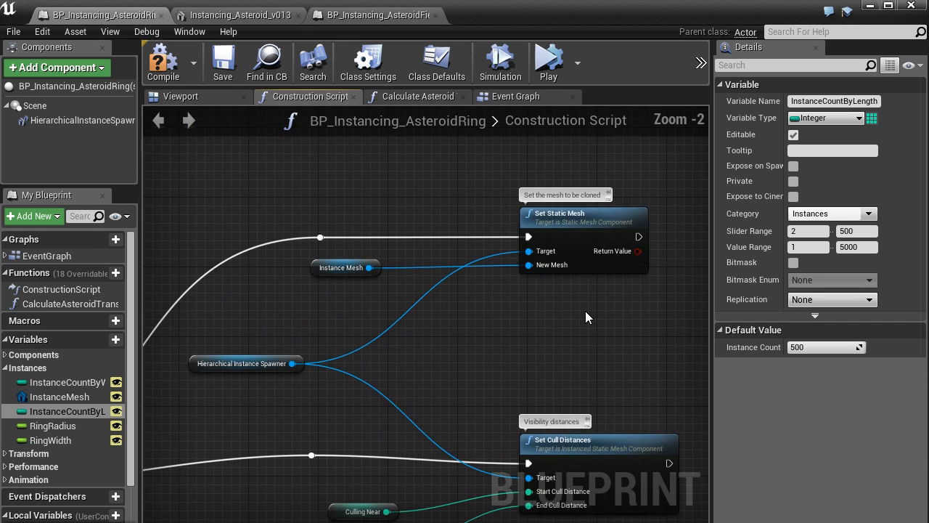
pyautogui.click(598, 219)
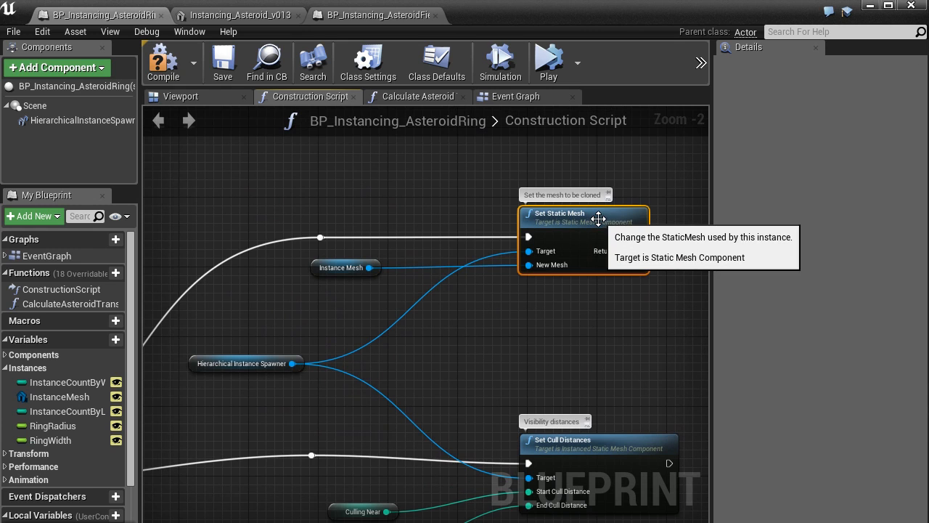
pyautogui.click(79, 398)
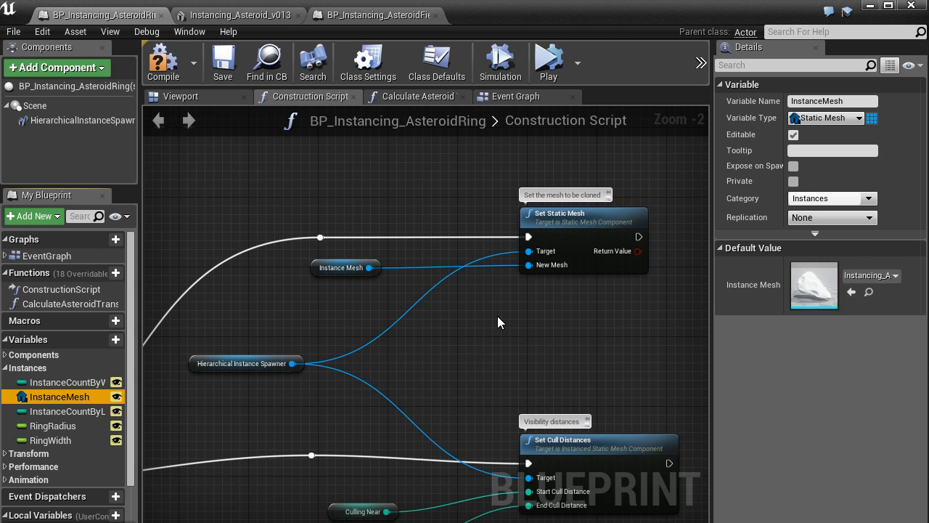
# Step: Review the nested ForLoop nodes and follow the graph through Calculate Asteroid Transformation and Make Transform to Add Instance
pyautogui.scroll(-1, 498, 322)
pyautogui.scroll(-1, 498, 316)
pyautogui.moveTo(514, 333); pyautogui.dragTo(481, 212, button='right')
pyautogui.scroll(-1, 481, 211)
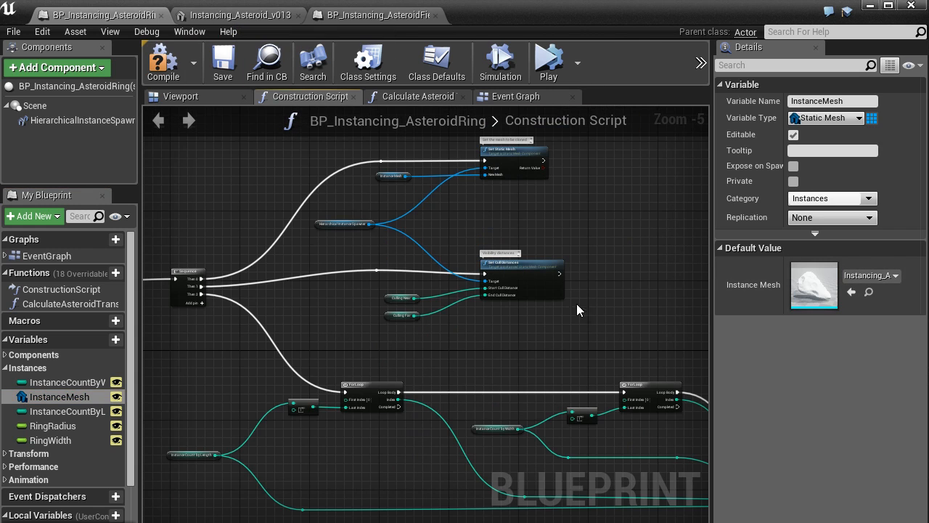
pyautogui.moveTo(439, 421); pyautogui.dragTo(472, 299, button='right')
pyautogui.scroll(1, 472, 300)
pyautogui.scroll(1, 472, 294)
pyautogui.moveTo(557, 281); pyautogui.dragTo(456, 297, button='right')
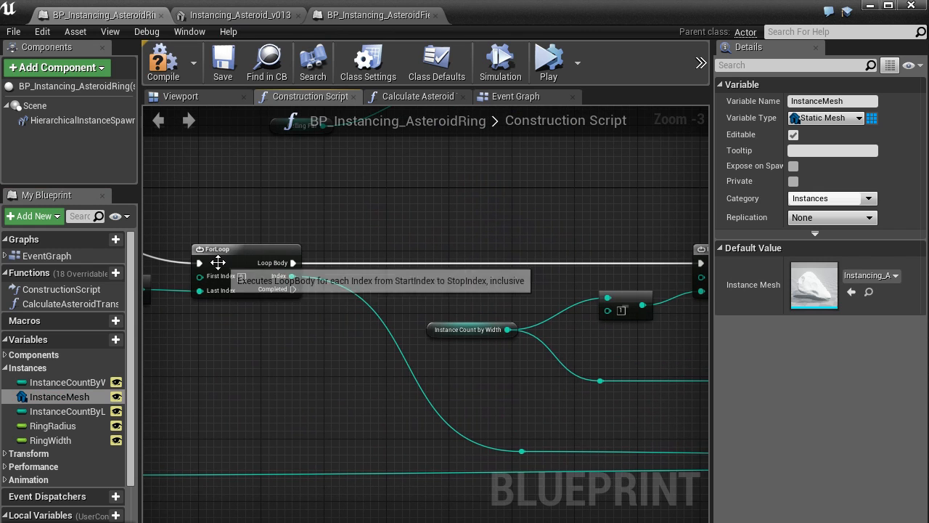
pyautogui.moveTo(593, 302); pyautogui.dragTo(320, 296, button='right')
pyautogui.moveTo(554, 328); pyautogui.dragTo(363, 284, button='right')
pyautogui.moveTo(529, 265); pyautogui.dragTo(300, 276, button='right')
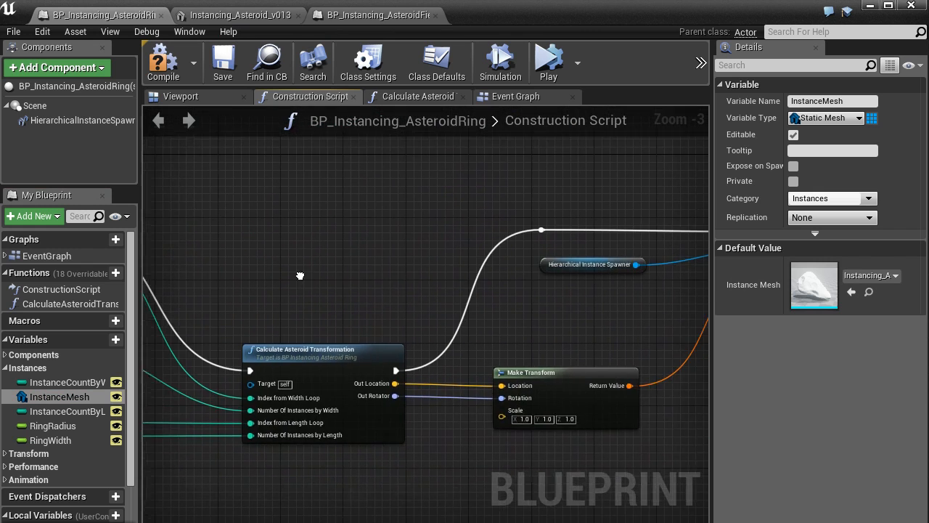
pyautogui.moveTo(467, 243); pyautogui.dragTo(280, 247, button='right')
pyautogui.scroll(2, 557, 263)
pyautogui.moveTo(465, 369); pyautogui.dragTo(556, 294, button='right')
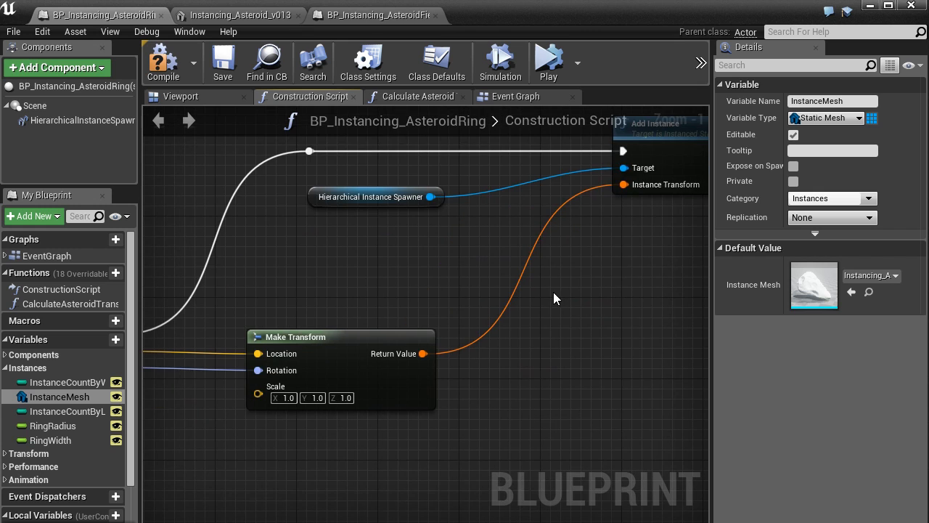
pyautogui.moveTo(522, 342); pyautogui.dragTo(631, 318, button='right')
pyautogui.moveTo(171, 339); pyautogui.dragTo(406, 368, button='right')
# Step: Open the Calculate Asteroid Transformation function and examine its graph through to the Return Node
pyautogui.click(424, 326)
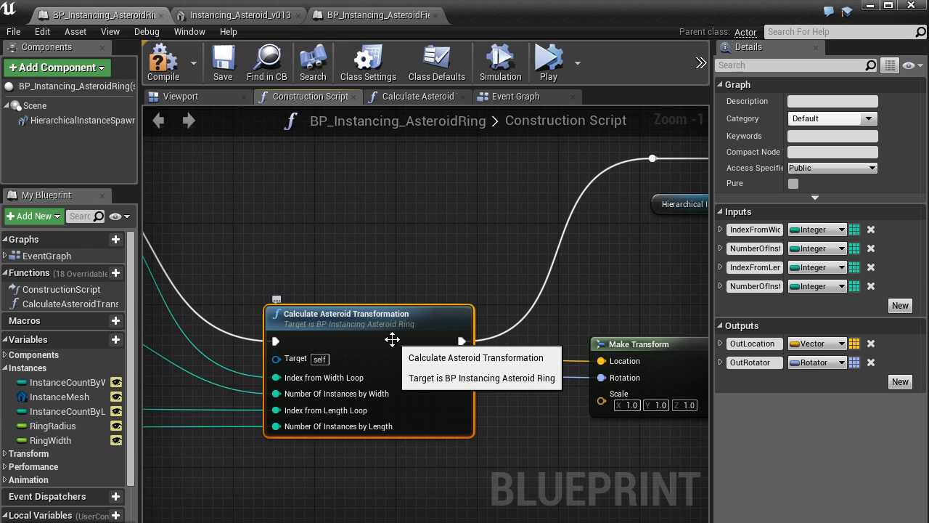
pyautogui.doubleClick(390, 339)
pyautogui.scroll(-3, 393, 345)
pyautogui.moveTo(507, 381); pyautogui.dragTo(488, 254, button='right')
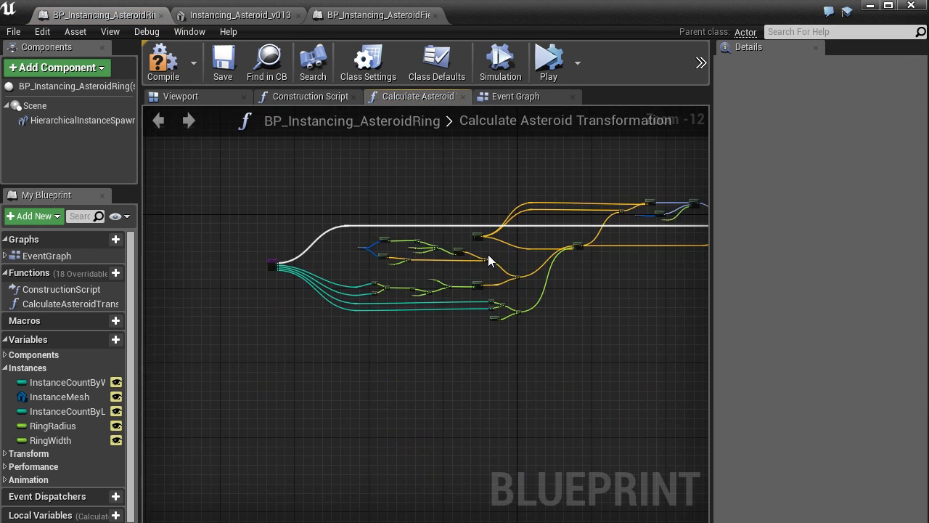
pyautogui.scroll(4, 485, 276)
pyautogui.scroll(3, 484, 277)
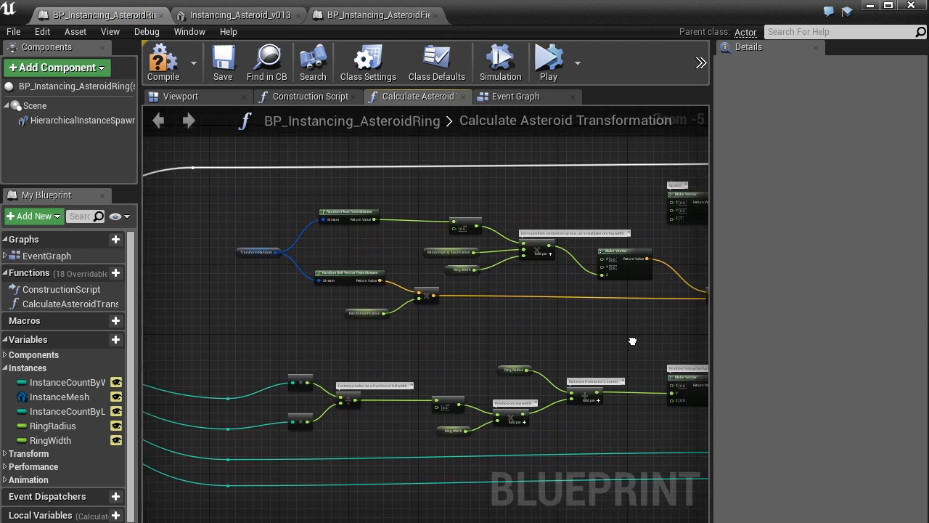
pyautogui.moveTo(595, 256); pyautogui.dragTo(467, 267, button='right')
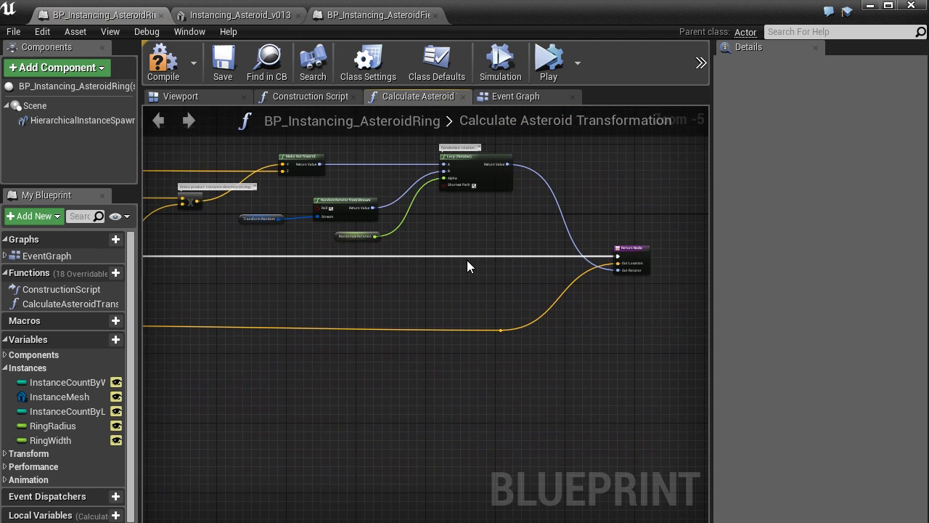
# Step: Open the level's AsteroidRing blueprint, try Static mobility on the hierarchical instance component, restore Movable, and return to the level
pyautogui.click(205, 93)
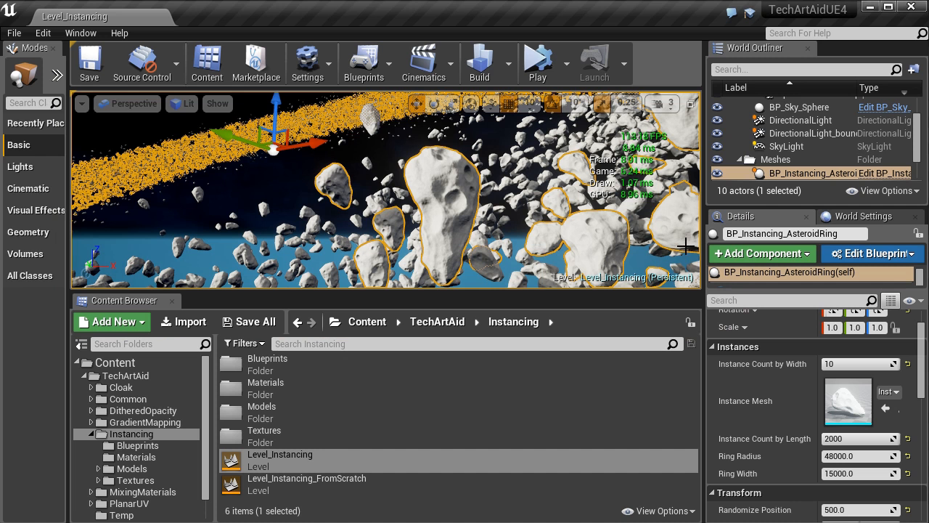
pyautogui.click(875, 173)
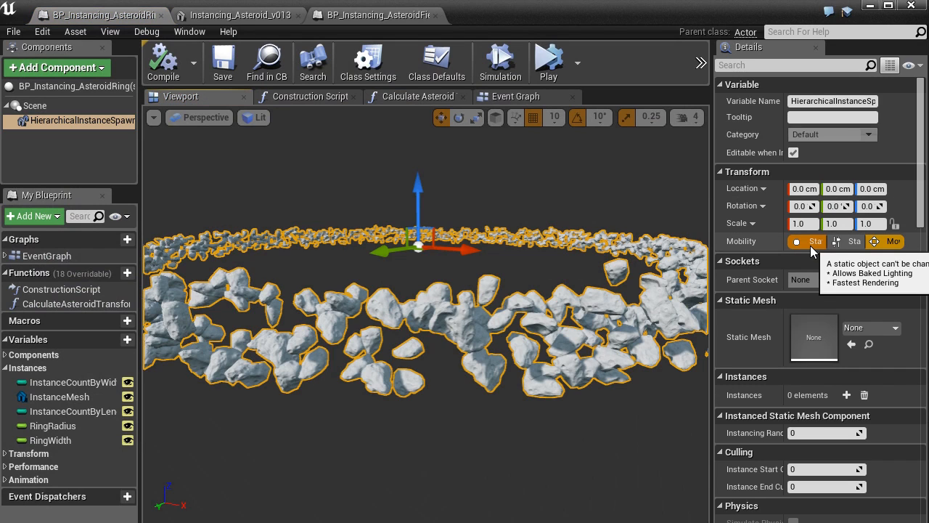
pyautogui.click(811, 245)
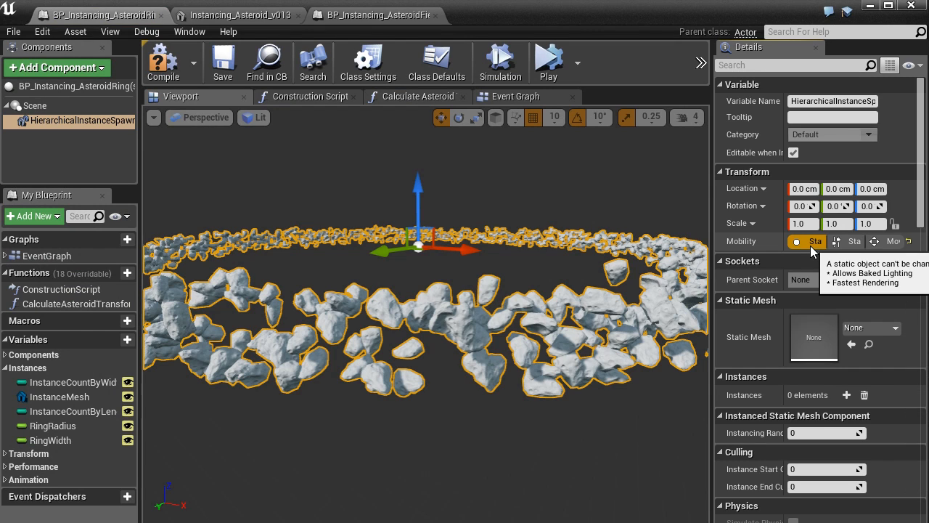
pyautogui.click(892, 241)
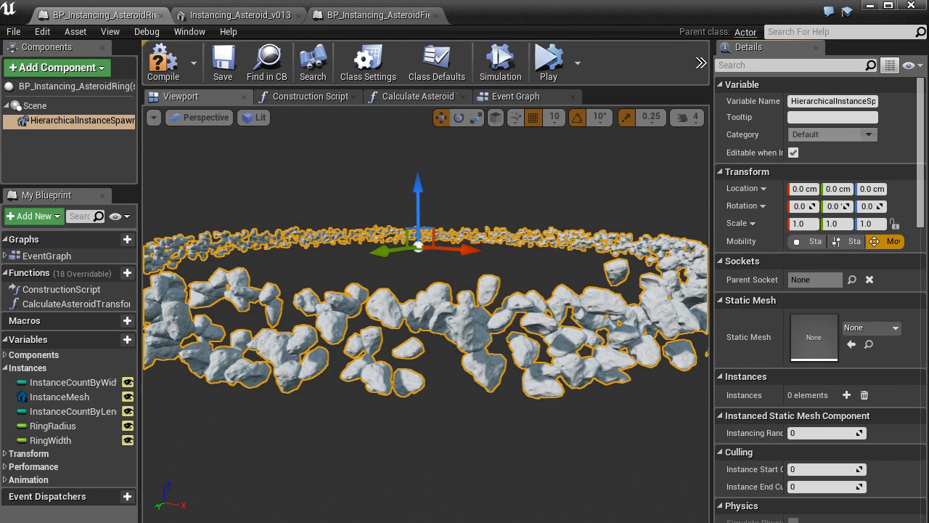
pyautogui.click(871, 5)
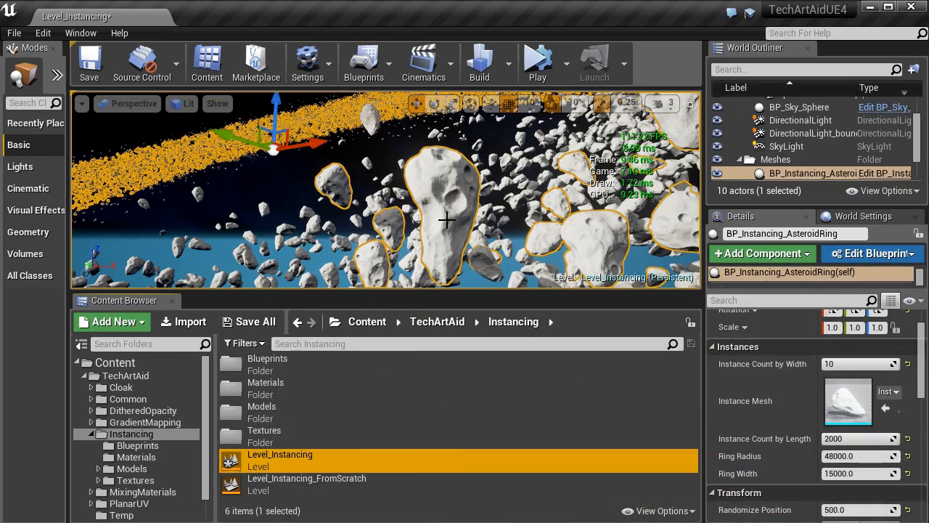
# Step: Inspect the asteroid rings in the level viewport, leave the fullscreen view during simulation, and bring up the BP_Instancing_AsteroidRing blueprint
pyautogui.moveTo(416, 167); pyautogui.dragTo(407, 173, button='right')
pyautogui.click(406, 168)
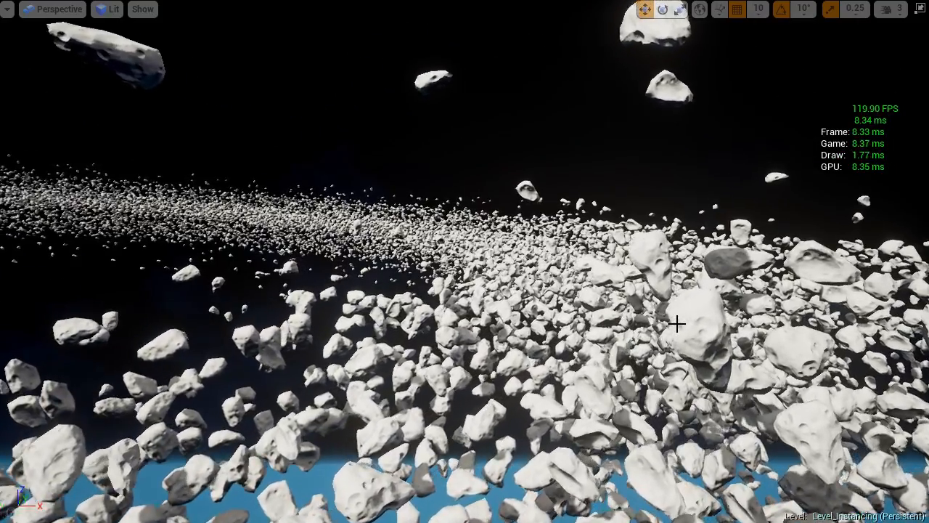
pyautogui.press('F11')
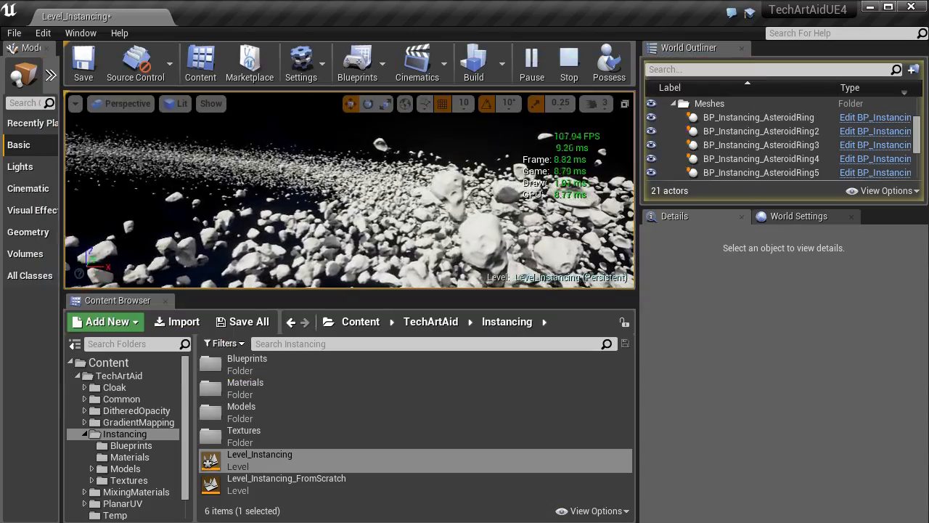
pyautogui.click(485, 290)
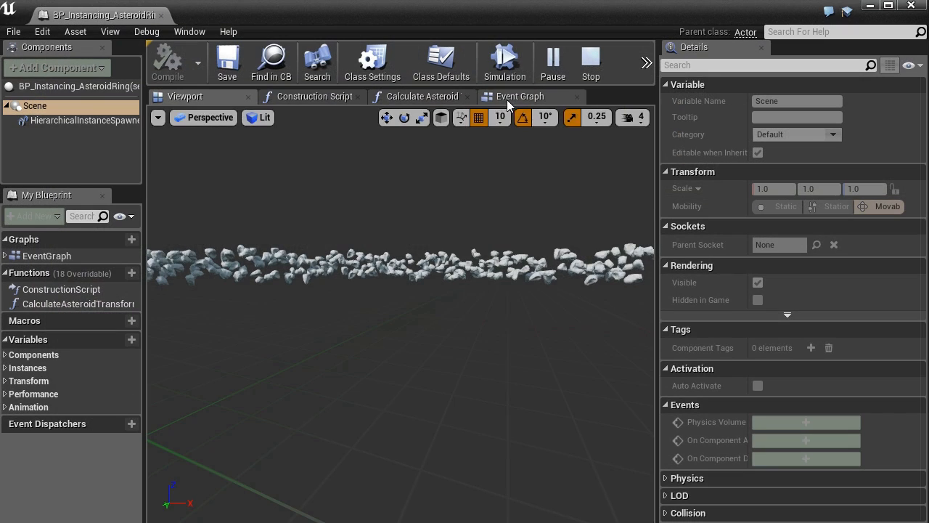
# Step: Open the Event Graph and follow the execution flow from Event Tick to the AddActorLocalRotation node
pyautogui.click(507, 99)
pyautogui.moveTo(320, 206); pyautogui.dragTo(555, 196, button='right')
pyautogui.scroll(-1, 293, 392)
pyautogui.moveTo(294, 393); pyautogui.dragTo(347, 450, button='right')
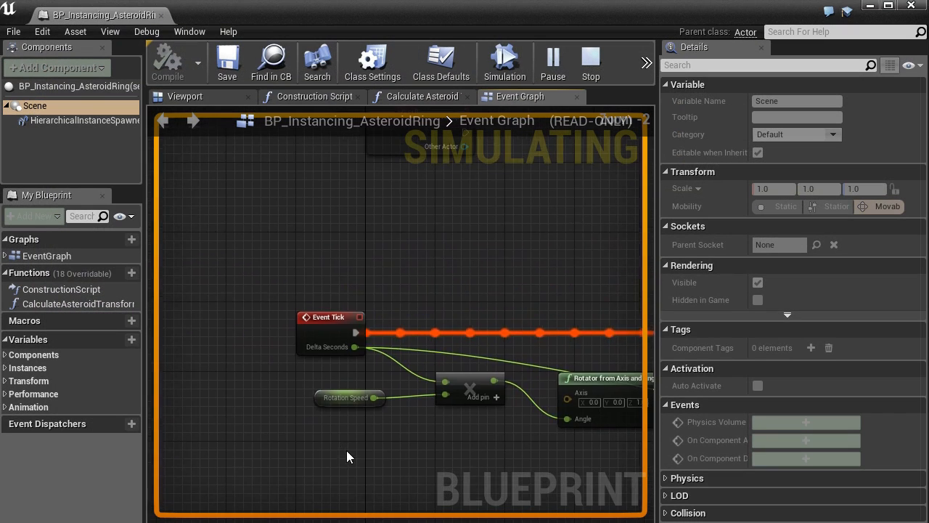
pyautogui.scroll(1, 350, 376)
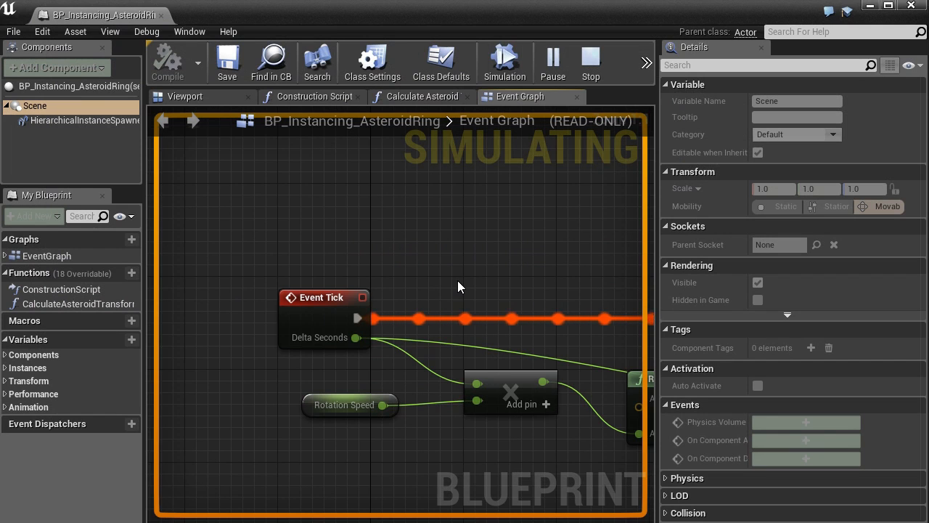
pyautogui.scroll(-4, 457, 280)
pyautogui.moveTo(610, 270); pyautogui.dragTo(401, 266, button='right')
pyautogui.scroll(3, 533, 249)
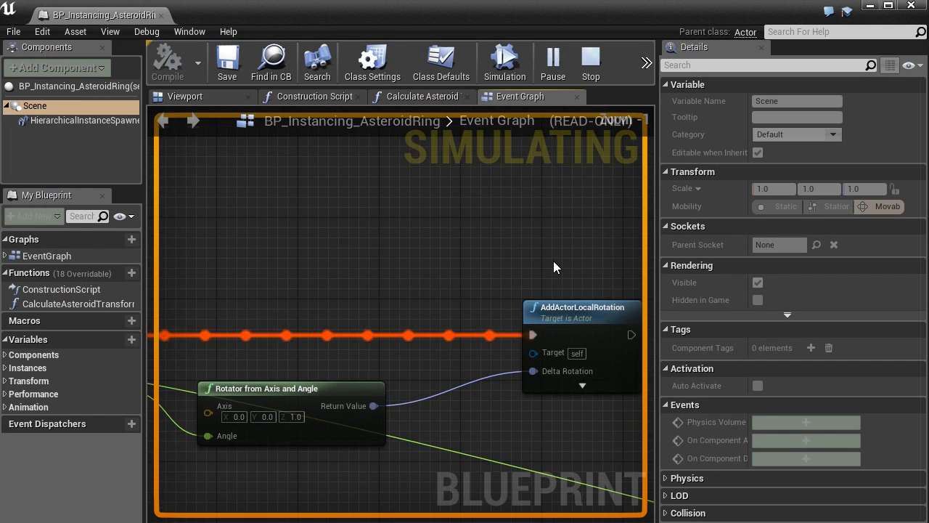
pyautogui.scroll(1, 554, 261)
pyautogui.moveTo(554, 262); pyautogui.dragTo(440, 214, button='right')
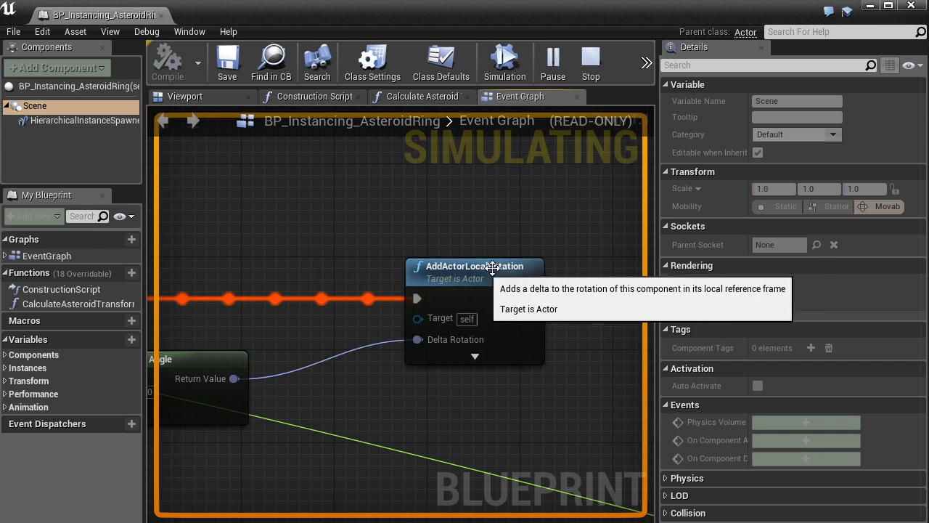
# Step: Trace the rotation input back through Rotator from Axis and Angle and examine the Rotation Speed variable's details
pyautogui.moveTo(340, 230); pyautogui.dragTo(550, 192, button='right')
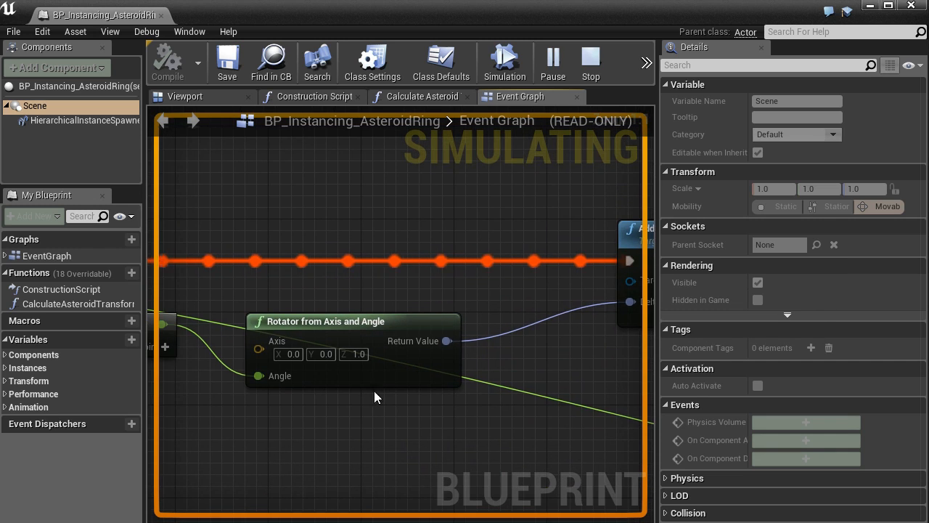
pyautogui.moveTo(295, 412); pyautogui.dragTo(358, 390, button='right')
pyautogui.scroll(-1, 426, 338)
pyautogui.moveTo(260, 395); pyautogui.dragTo(410, 390, button='right')
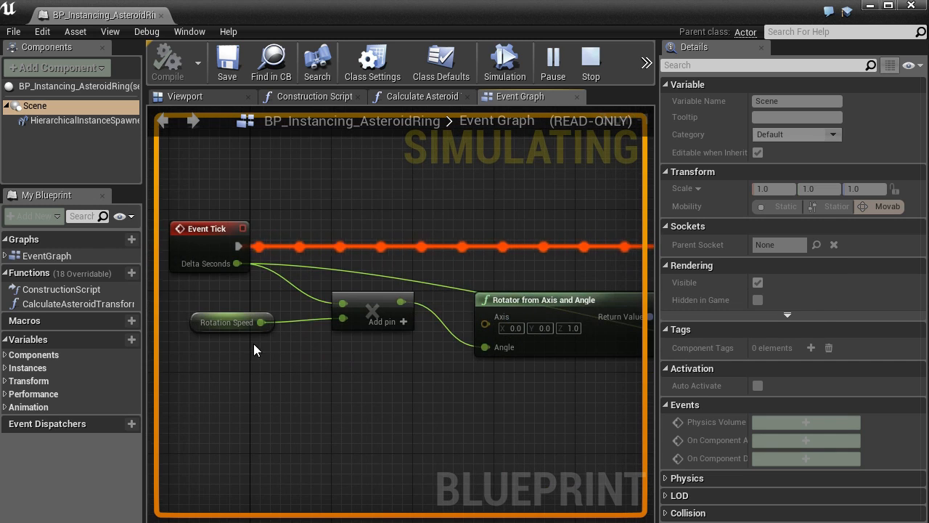
pyautogui.click(212, 331)
pyautogui.scroll(-1, 430, 399)
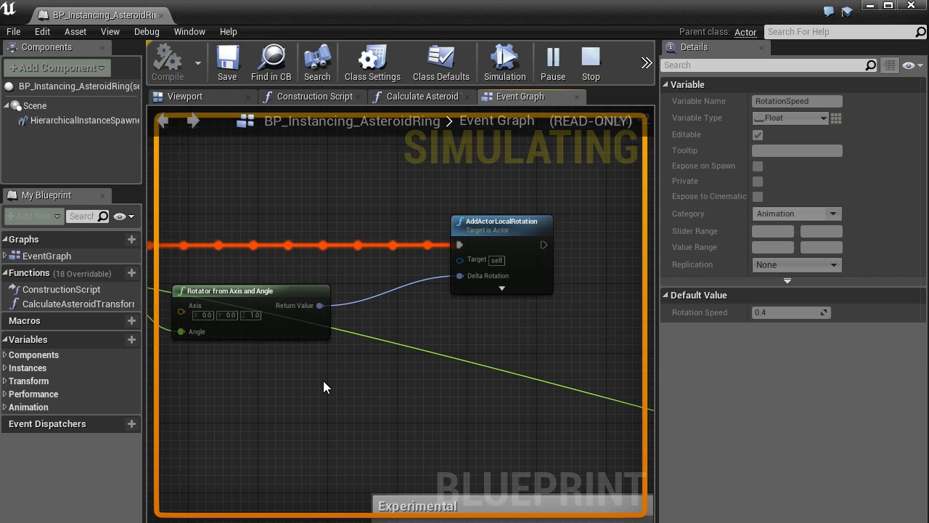
# Step: Stop the simulation and add an Update Instance Transform node from a Hierarchical Instance Spawner reference, executed after AddActorLocalRotation
pyautogui.click(590, 62)
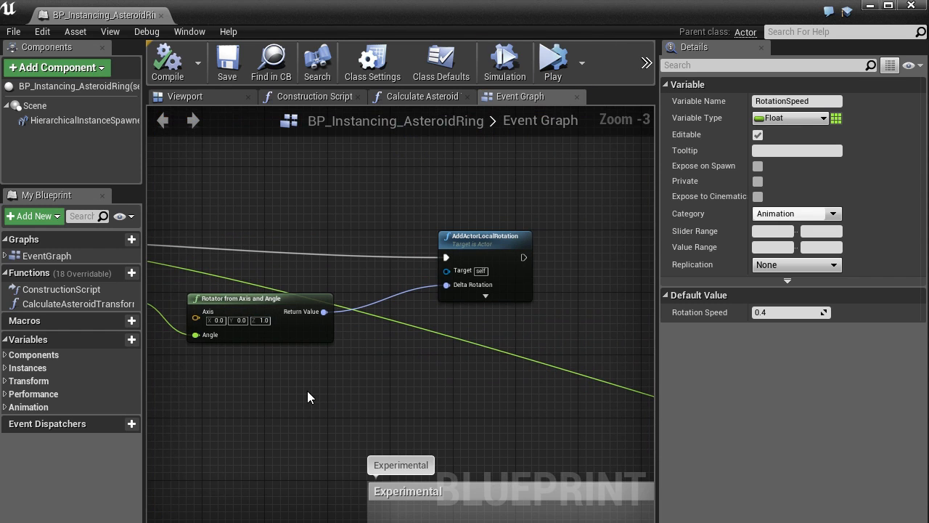
pyautogui.moveTo(348, 386); pyautogui.dragTo(286, 419, button='right')
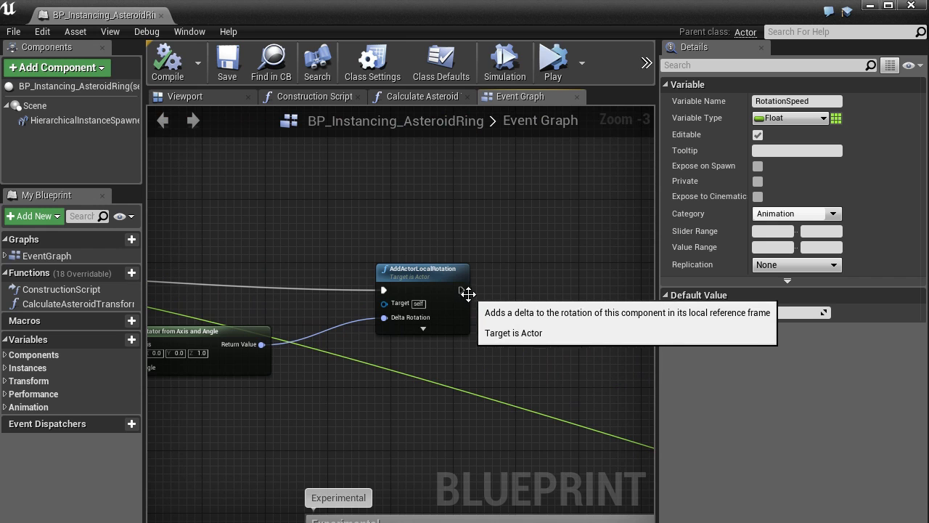
pyautogui.moveTo(307, 300); pyautogui.dragTo(435, 276, button='right')
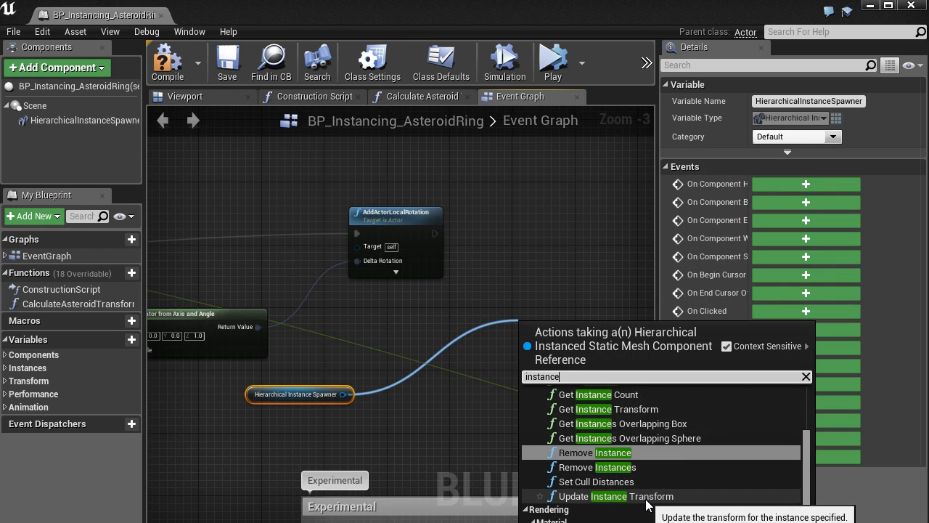
pyautogui.click(646, 500)
pyautogui.moveTo(603, 357); pyautogui.dragTo(508, 339, button='right')
pyautogui.moveTo(508, 339); pyautogui.dragTo(515, 265)
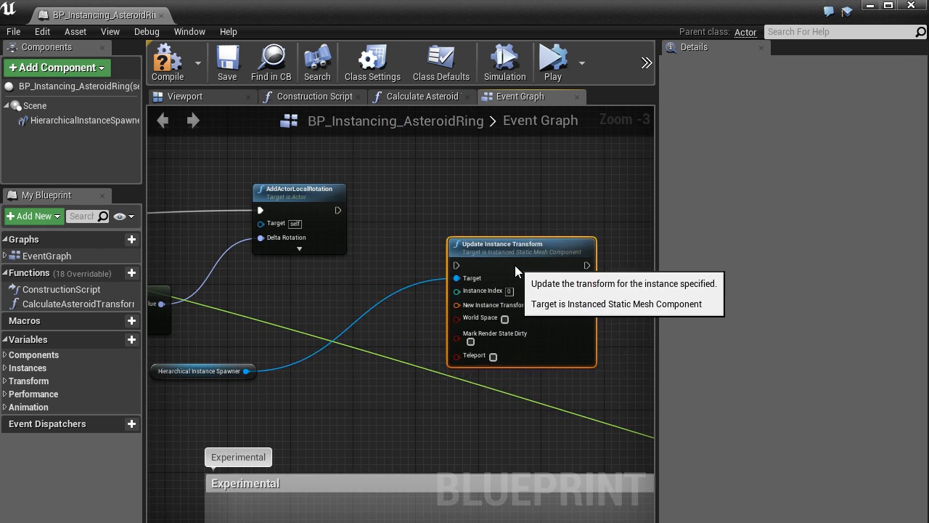
pyautogui.scroll(3, 369, 386)
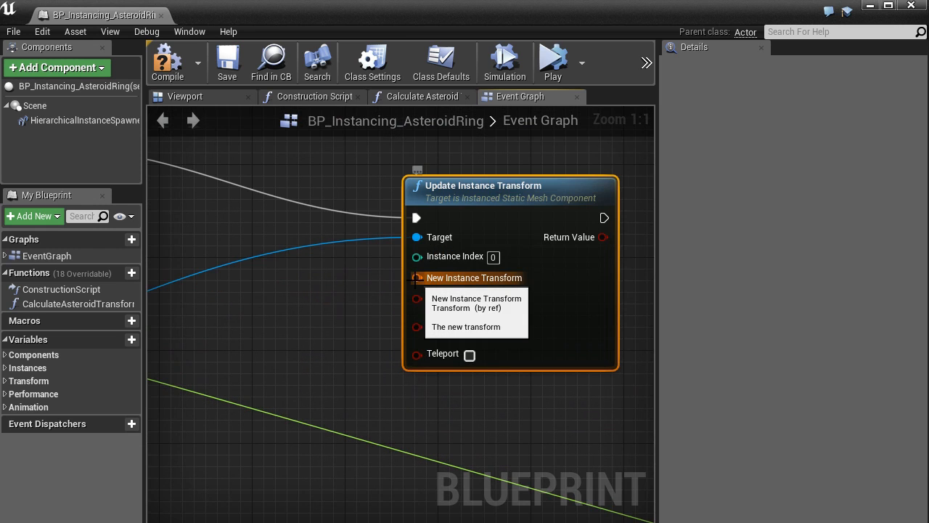
# Step: Try feeding the Update Instance Transform node's Instance Index from a ForEachLoop node, and delete that loop node
pyautogui.moveTo(355, 370); pyautogui.dragTo(309, 387, button='right')
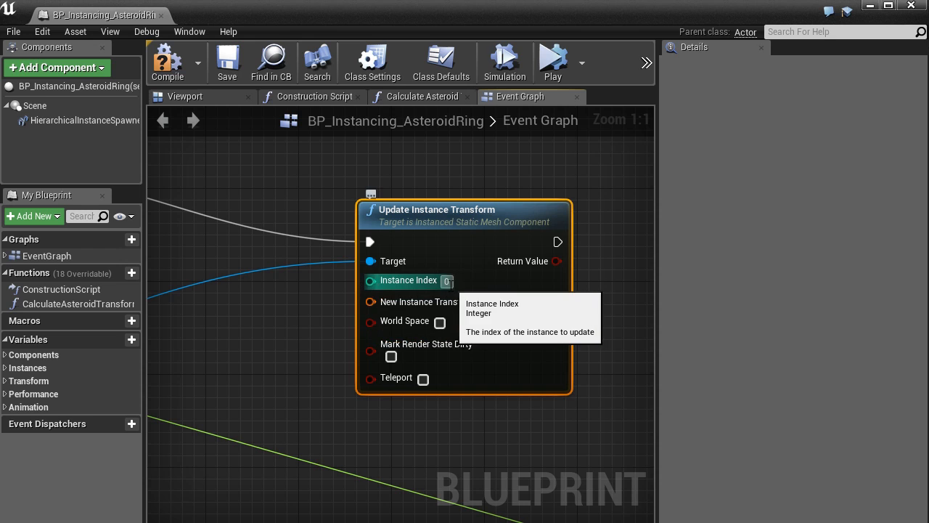
pyautogui.moveTo(314, 311); pyautogui.dragTo(414, 371, button='right')
pyautogui.scroll(-1, 446, 346)
pyautogui.moveTo(481, 307); pyautogui.dragTo(300, 270)
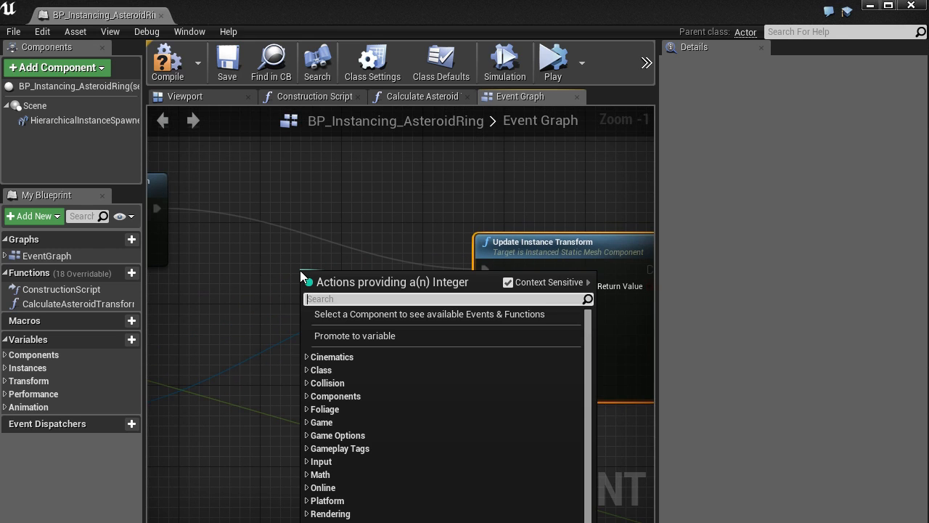
pyautogui.write('for')
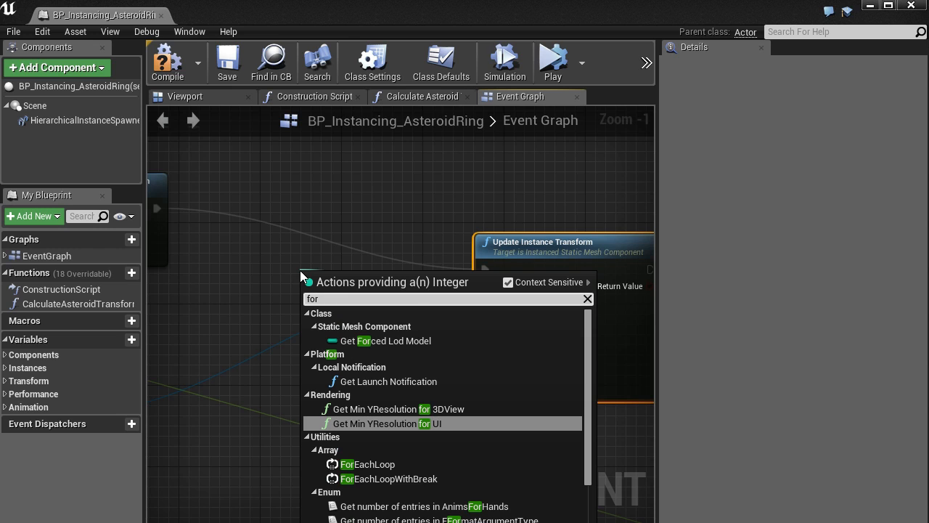
pyautogui.press('Down')
pyautogui.press('Down')
pyautogui.press('Up')
pyautogui.press('Return')
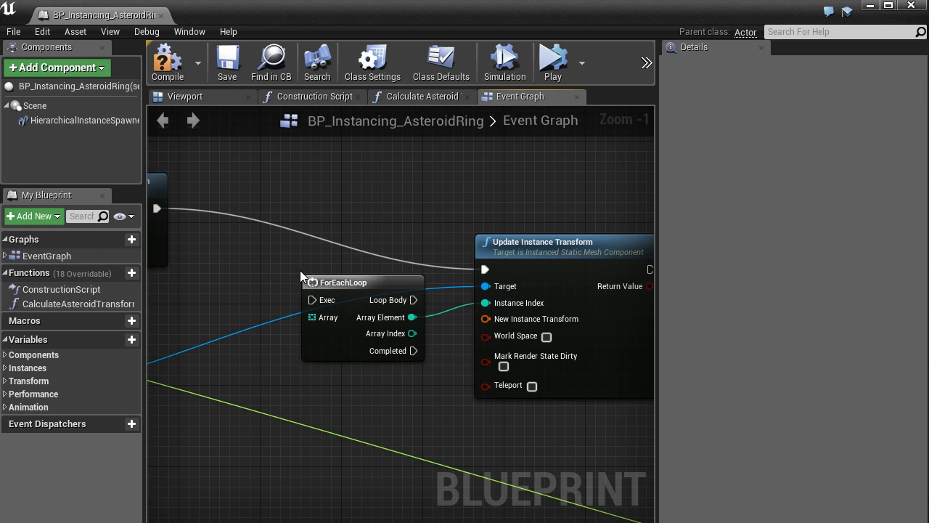
pyautogui.moveTo(347, 277); pyautogui.dragTo(267, 252)
pyautogui.press('Delete')
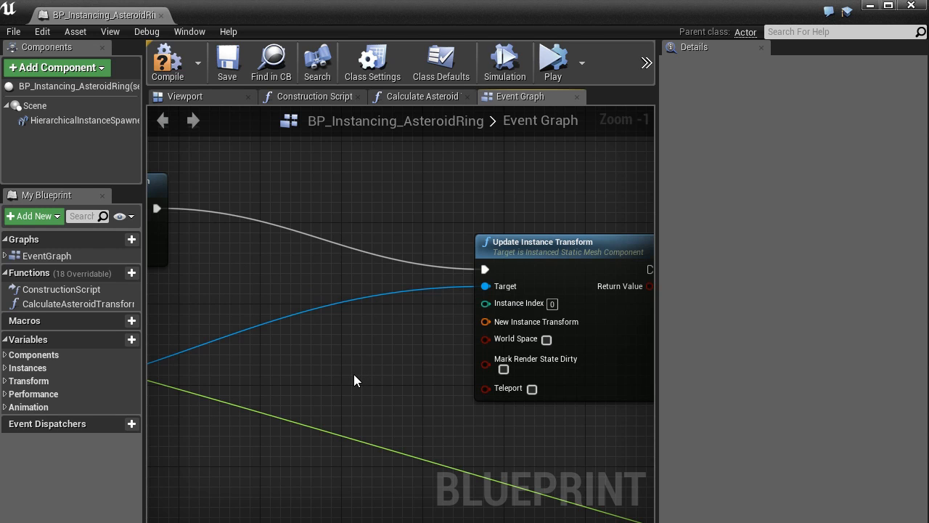
# Step: Try the Mark Render State Dirty option on the Update Instance Transform node and restore it to off
pyautogui.moveTo(371, 376); pyautogui.dragTo(290, 374, button='right')
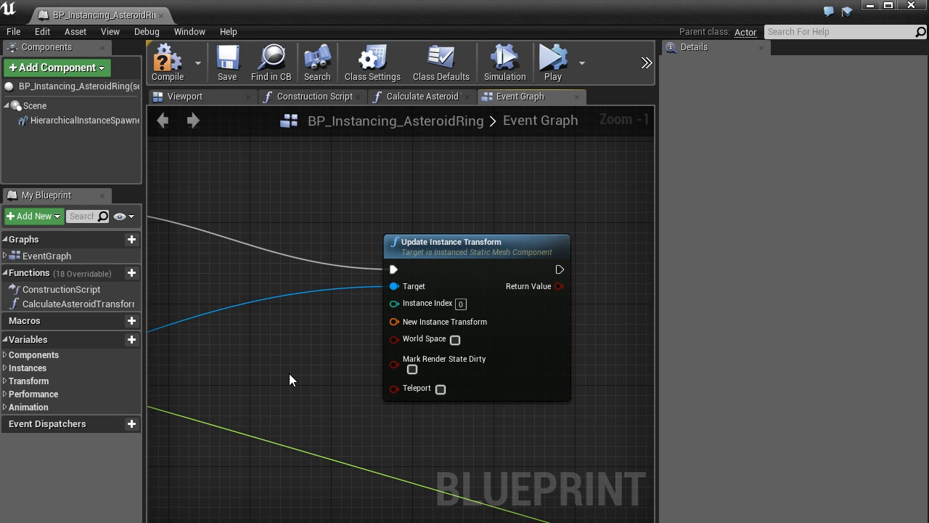
pyautogui.scroll(1, 289, 380)
pyautogui.moveTo(315, 385); pyautogui.dragTo(368, 388, button='right')
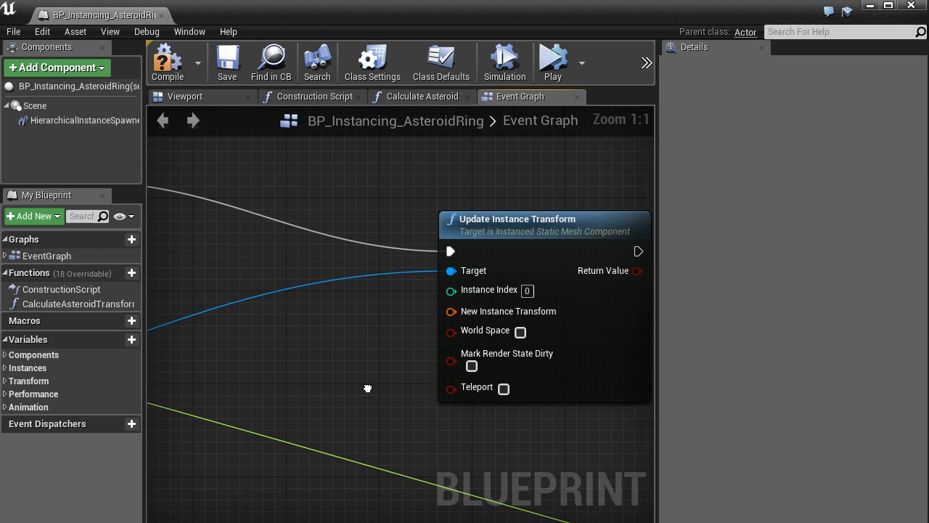
pyautogui.moveTo(460, 432); pyautogui.dragTo(407, 397, button='right')
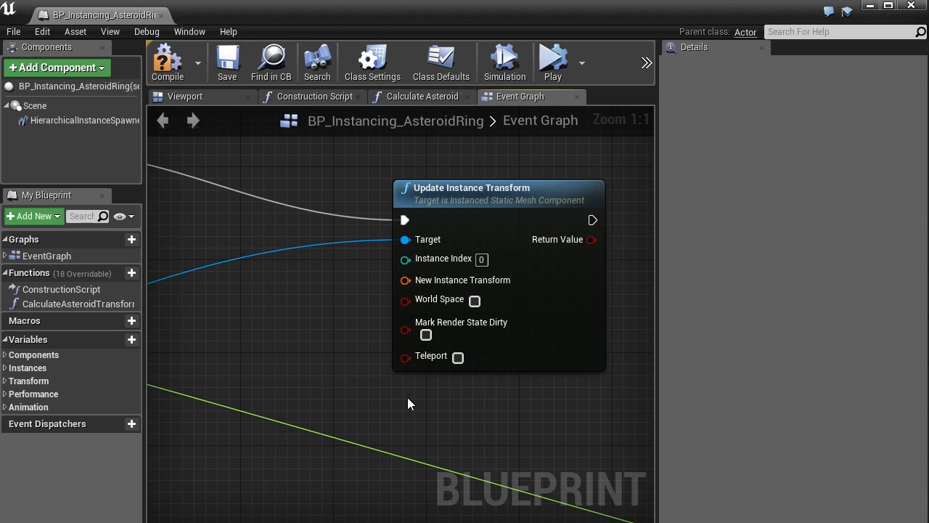
pyautogui.click(427, 335)
pyautogui.click(426, 338)
pyautogui.click(426, 334)
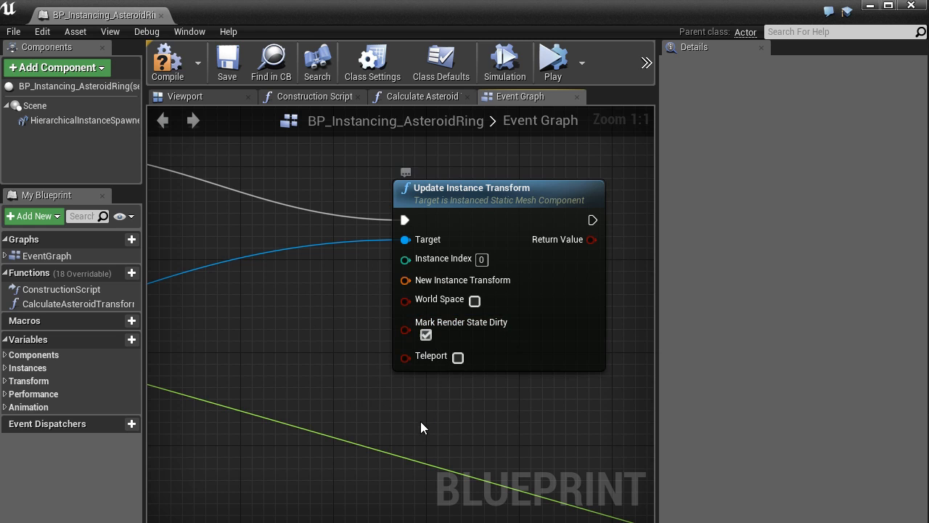
pyautogui.click(425, 335)
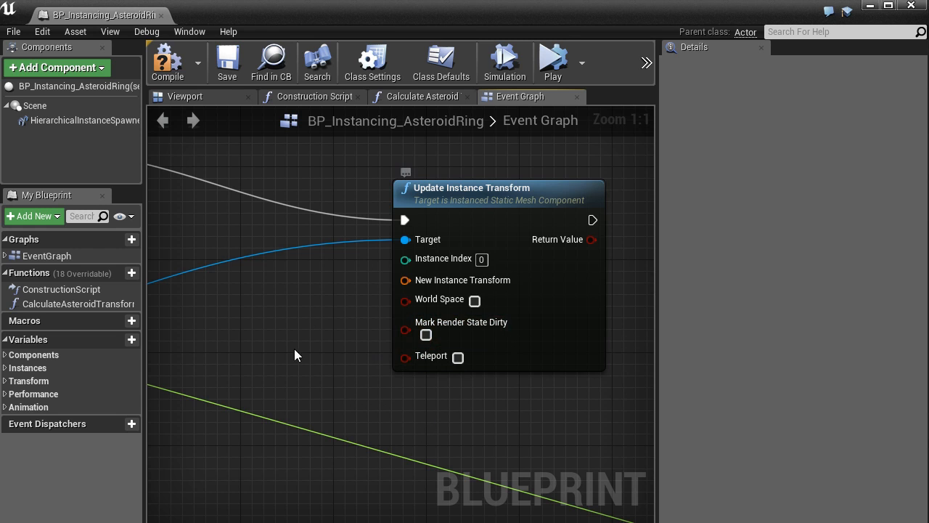
# Step: Return to the level and reopen BP_Instancing_AsteroidRing from the Instancing project's Blueprints folder
pyautogui.click(870, 5)
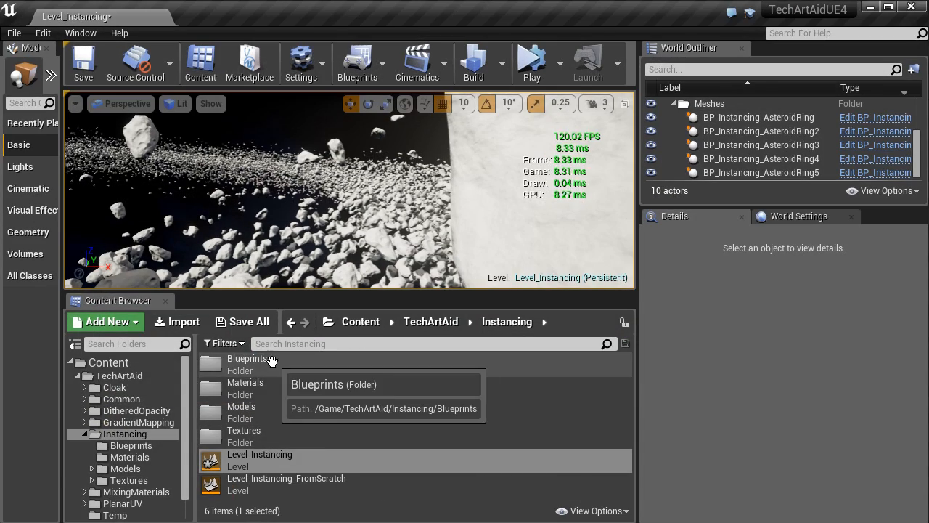
pyautogui.doubleClick(272, 361)
pyautogui.click(354, 413)
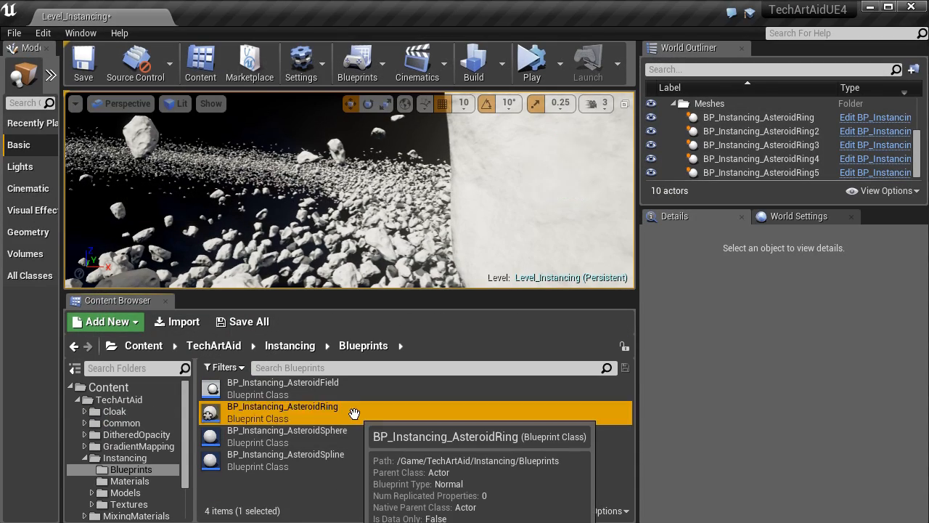
pyautogui.doubleClick(354, 413)
# Step: Delete the Update Instance Transform node that follows AddActorLocalRotation in the Event Graph
pyautogui.scroll(-2, 473, 242)
pyautogui.moveTo(556, 168); pyautogui.dragTo(449, 225)
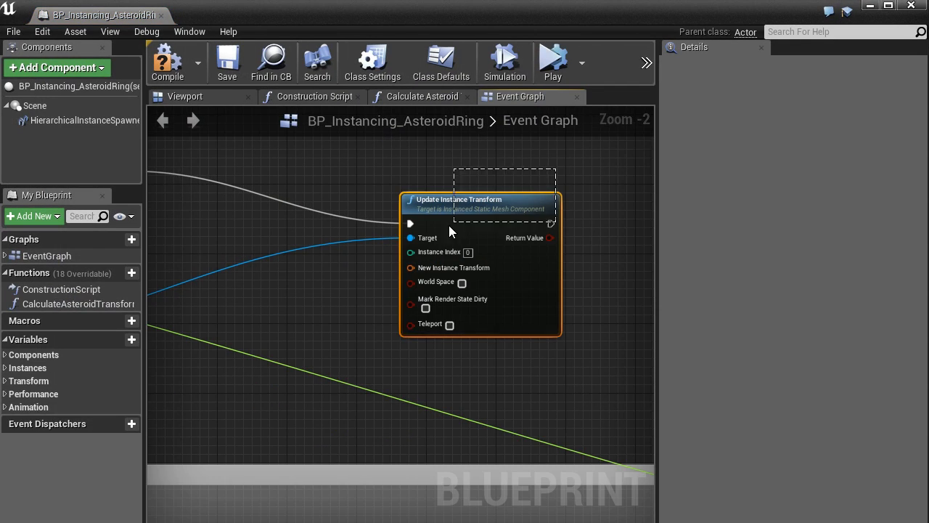
pyautogui.scroll(-5, 428, 239)
pyautogui.scroll(3, 392, 307)
# Step: Examine the Experimental section of the graph from Get Instance Count through the ForLoop and Break Transform to Update Instance Transform
pyautogui.moveTo(392, 307); pyautogui.dragTo(347, 344, button='right')
pyautogui.scroll(2, 295, 279)
pyautogui.scroll(-2, 366, 226)
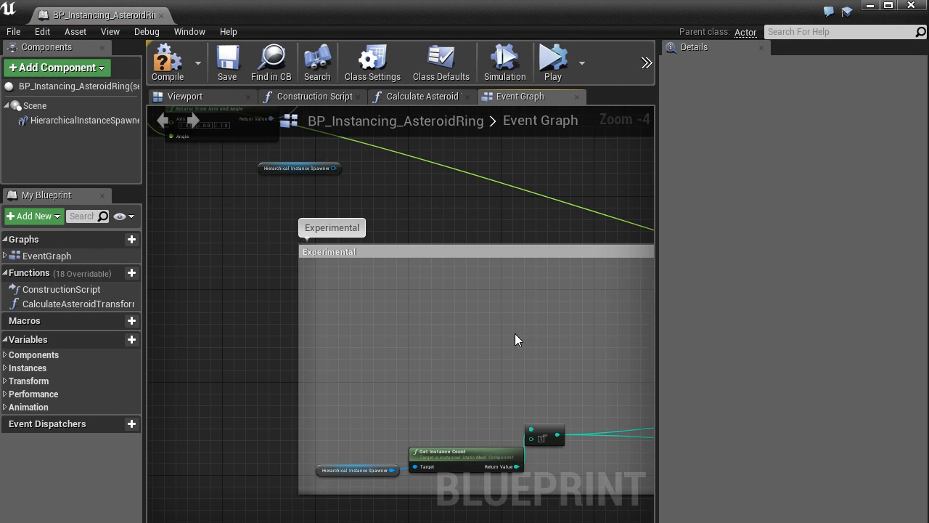
pyautogui.moveTo(561, 359); pyautogui.dragTo(335, 257, button='right')
pyautogui.moveTo(628, 289); pyautogui.dragTo(346, 297, button='right')
pyautogui.scroll(1, 503, 285)
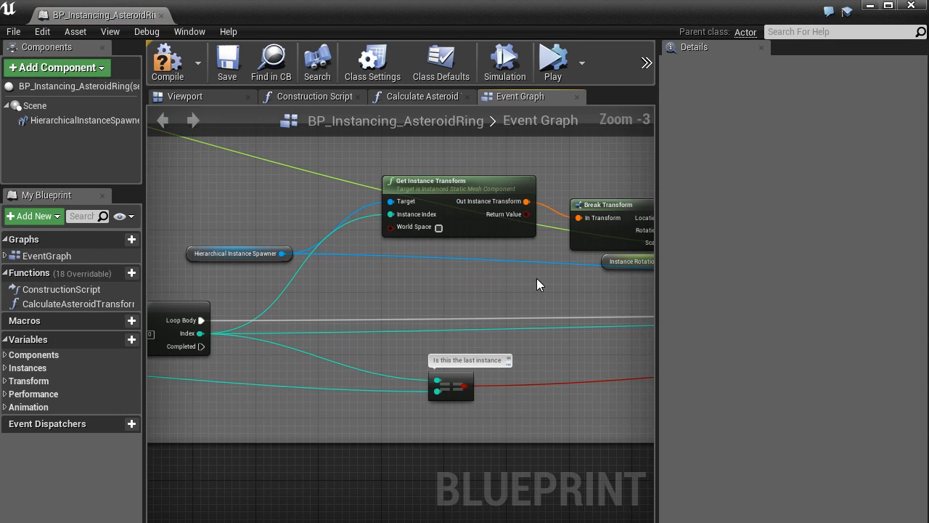
pyautogui.moveTo(621, 279); pyautogui.dragTo(387, 321, button='right')
pyautogui.moveTo(624, 311); pyautogui.dragTo(391, 338, button='right')
pyautogui.moveTo(621, 348); pyautogui.dragTo(421, 339, button='right')
pyautogui.moveTo(572, 345); pyautogui.dragTo(386, 265, button='right')
pyautogui.scroll(2, 435, 290)
pyautogui.scroll(1, 411, 374)
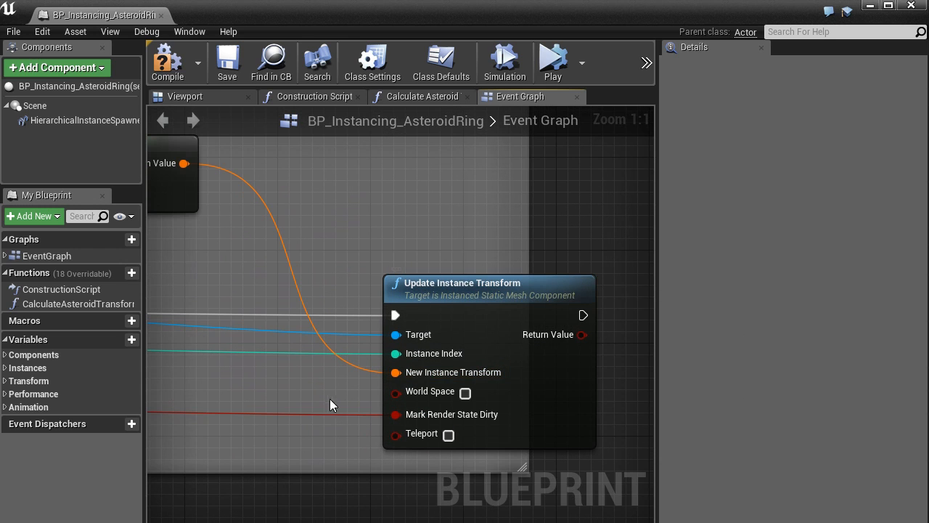
pyautogui.scroll(-8, 330, 399)
pyautogui.scroll(3, 268, 321)
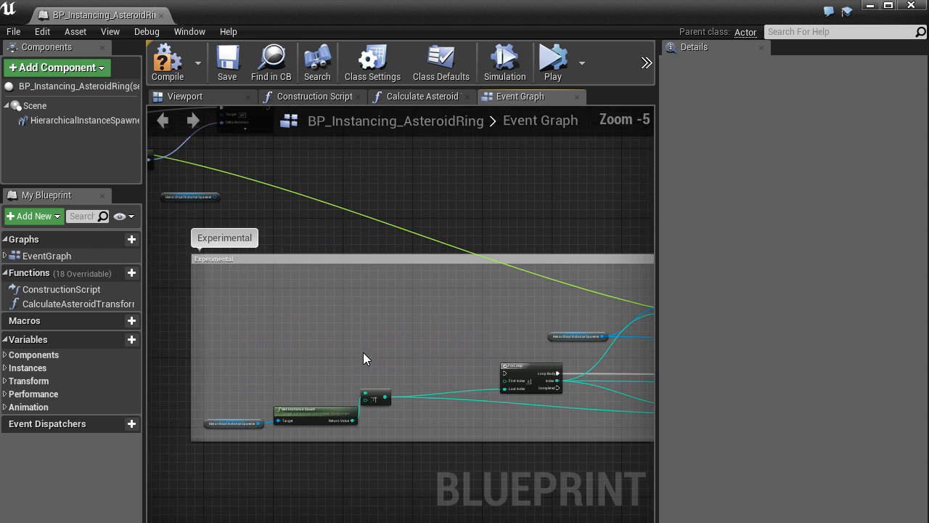
# Step: Connect the execution output of AddActorLocalRotation to the ForLoop in the Experimental section and compile the blueprint
pyautogui.moveTo(331, 356); pyautogui.dragTo(444, 369, button='right')
pyautogui.moveTo(390, 142); pyautogui.dragTo(483, 216, button='right')
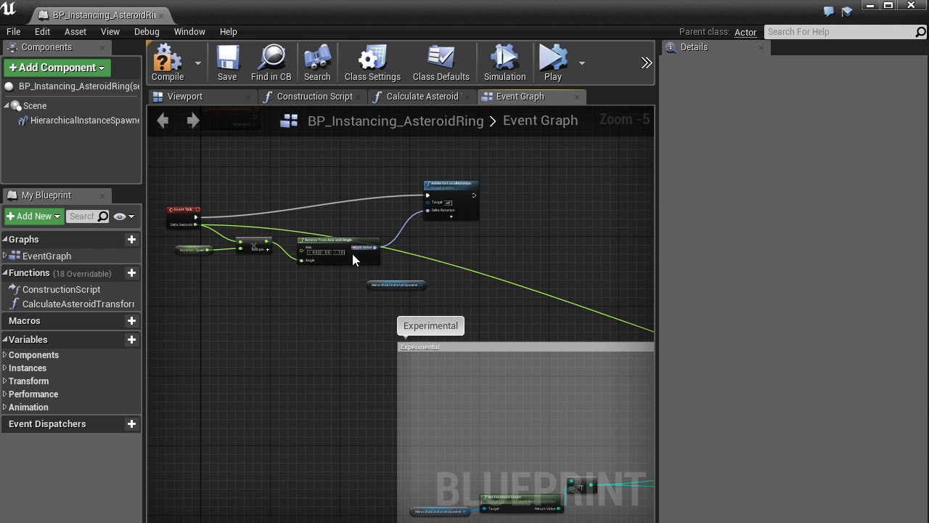
pyautogui.scroll(2, 501, 218)
pyautogui.moveTo(451, 181); pyautogui.dragTo(466, 440)
pyautogui.scroll(-3, 360, 316)
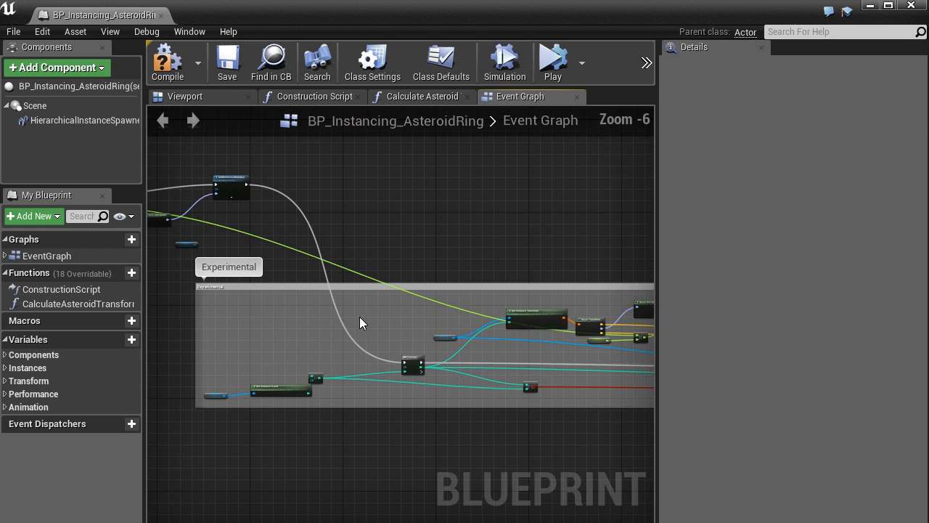
pyautogui.moveTo(359, 316); pyautogui.dragTo(524, 258, button='right')
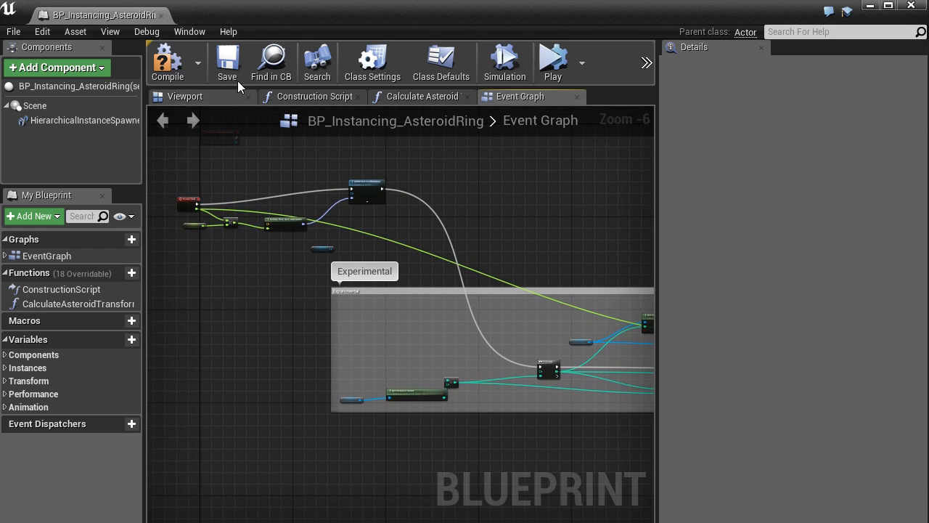
pyautogui.click(174, 69)
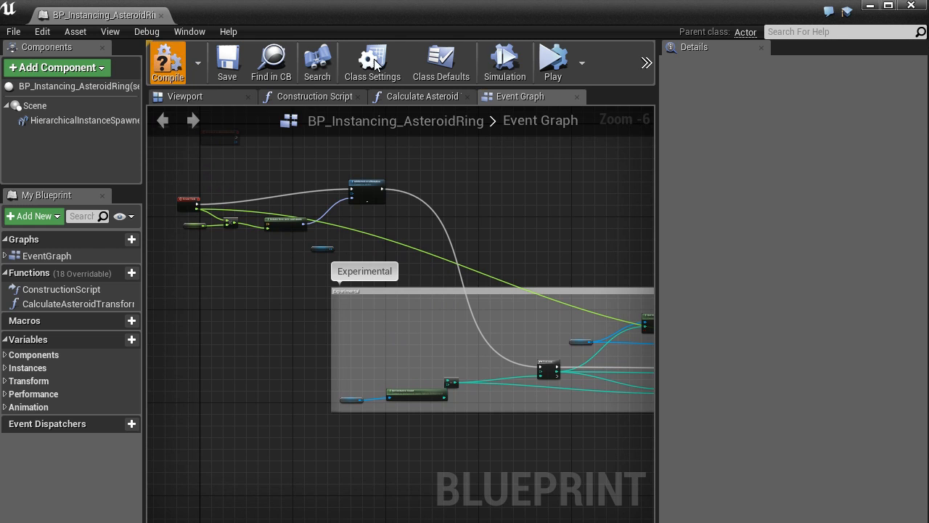
# Step: Return to the level, show the viewport fullscreen with a closer view of the asteroids, and start simulating
pyautogui.click(867, 7)
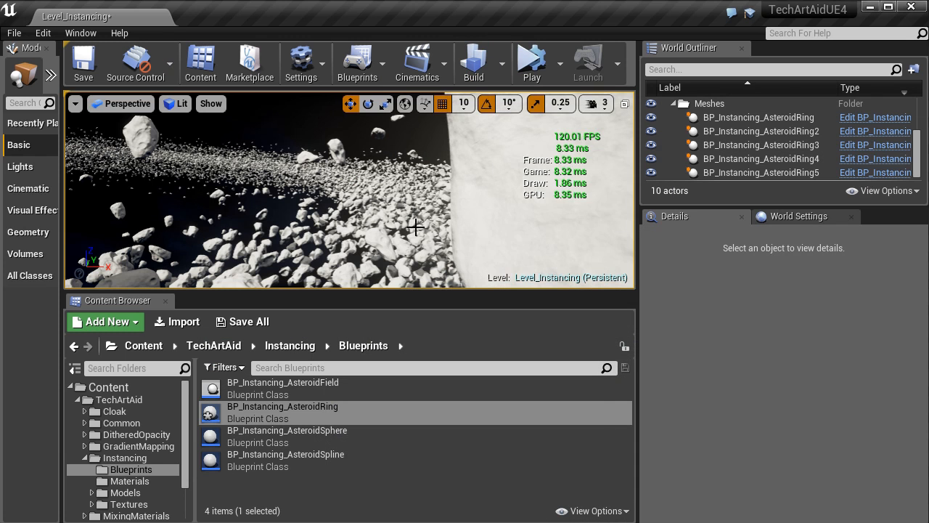
pyautogui.press('F11')
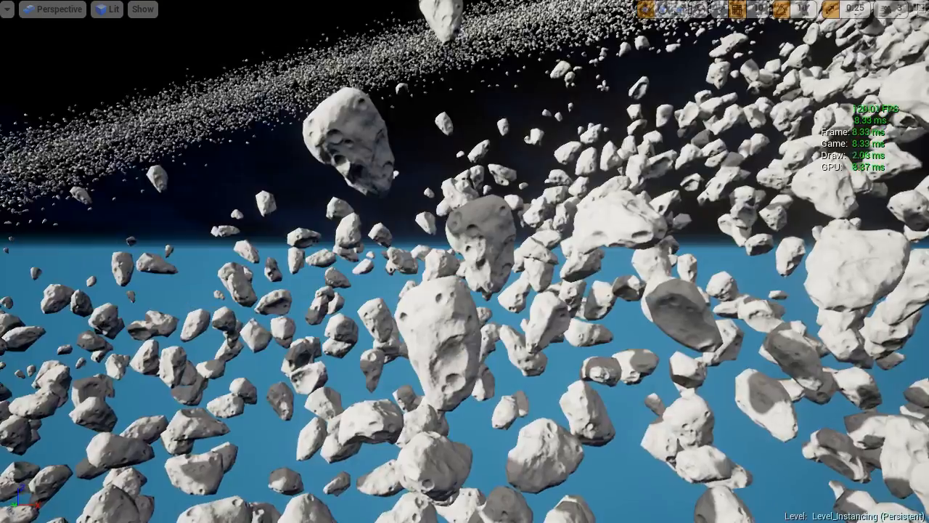
pyautogui.moveTo(562, 218); pyautogui.dragTo(702, 17, button='right')
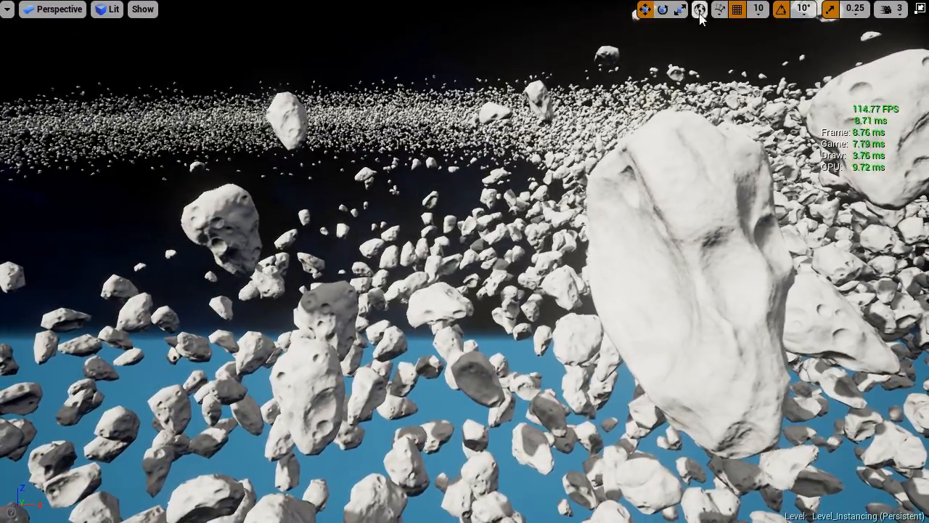
pyautogui.hotkey('alt', 's')
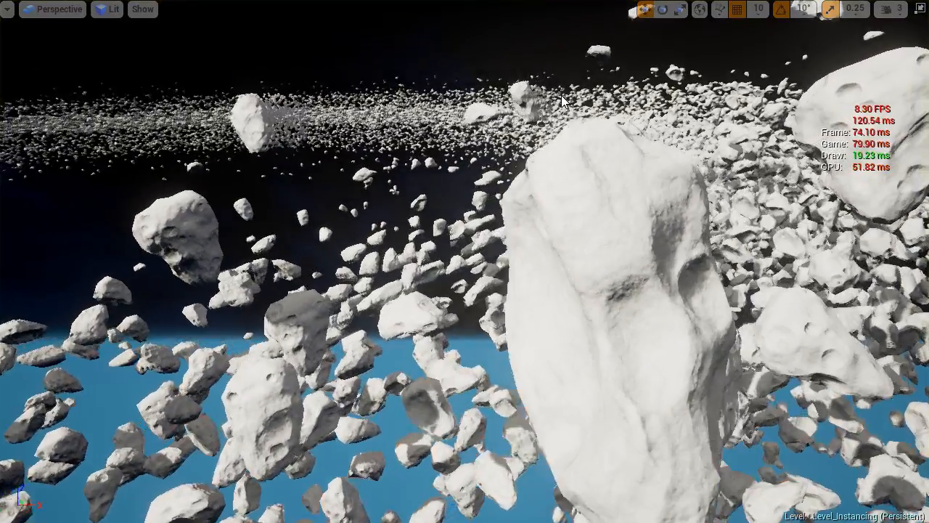
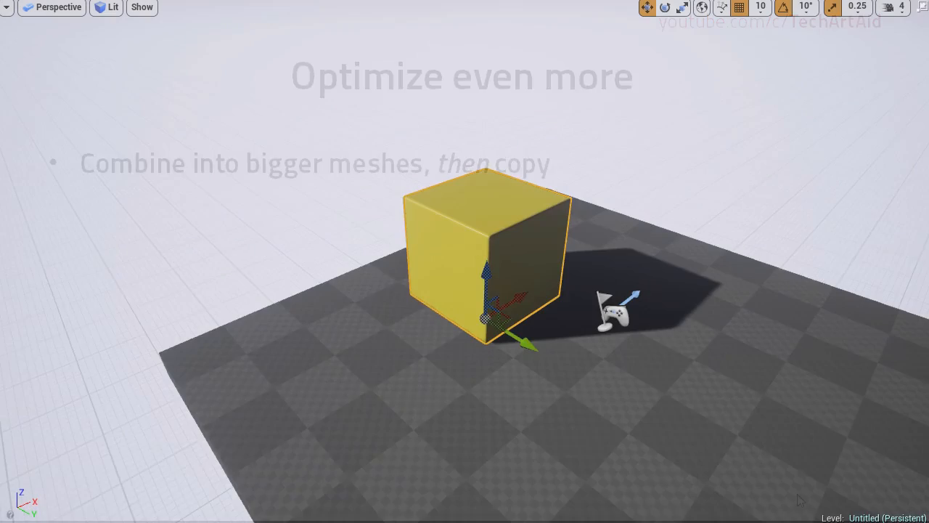
# Step: Duplicate the yellow cube into a cluster of four cubes, moving and rotating the copies at varied positions and angles
pyautogui.moveTo(425, 209); pyautogui.dragTo(426, 209, button='right')
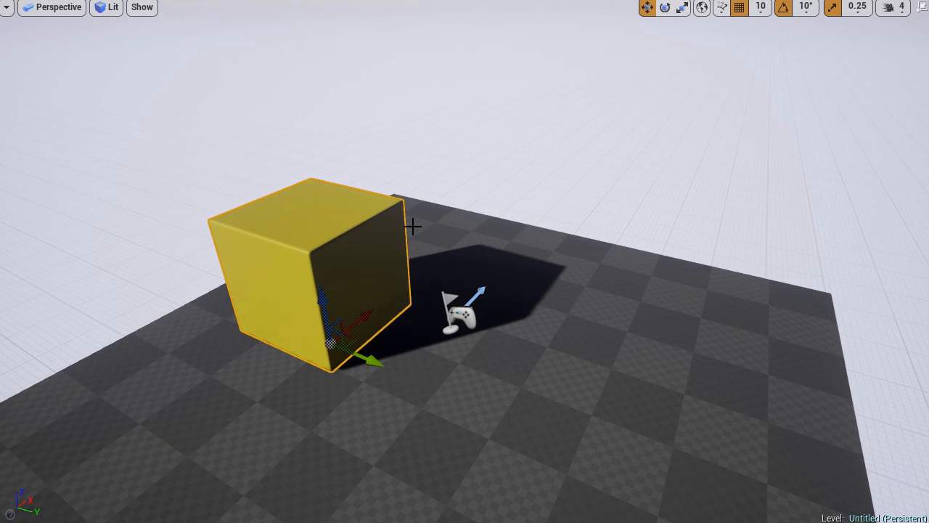
pyautogui.keyDown('alt'); pyautogui.moveTo(372, 359); pyautogui.dragTo(731, 504); pyautogui.keyUp('alt')
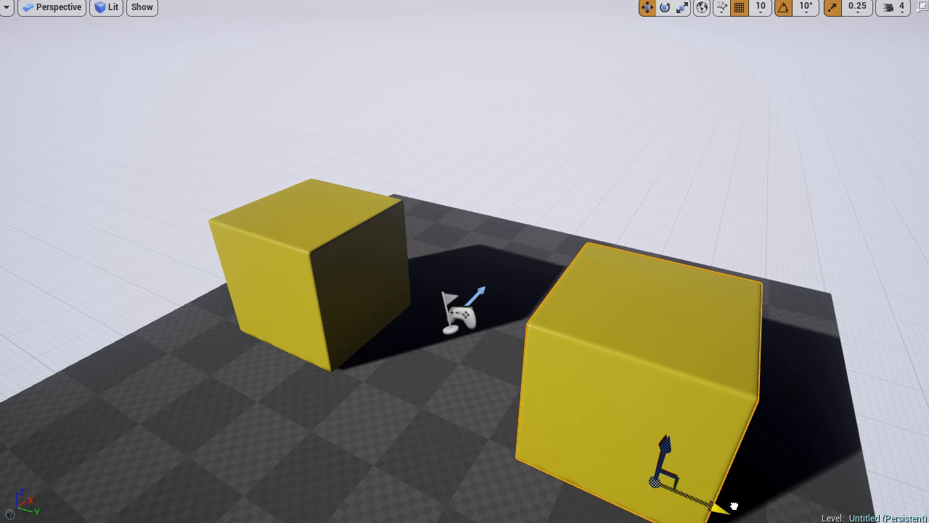
pyautogui.keyDown('alt'); pyautogui.moveTo(658, 444); pyautogui.dragTo(703, 261); pyautogui.keyUp('alt')
pyautogui.moveTo(758, 326); pyautogui.dragTo(536, 255)
pyautogui.press('d')
pyautogui.moveTo(562, 276)
pyautogui.mouseDown(button='right')
pyautogui.moveTo(480, 276)
pyautogui.moveTo(699, 277)
pyautogui.mouseUp(button='right')
pyautogui.press('a')
pyautogui.keyDown('alt'); pyautogui.moveTo(467, 266); pyautogui.dragTo(461, 265); pyautogui.keyUp('alt')
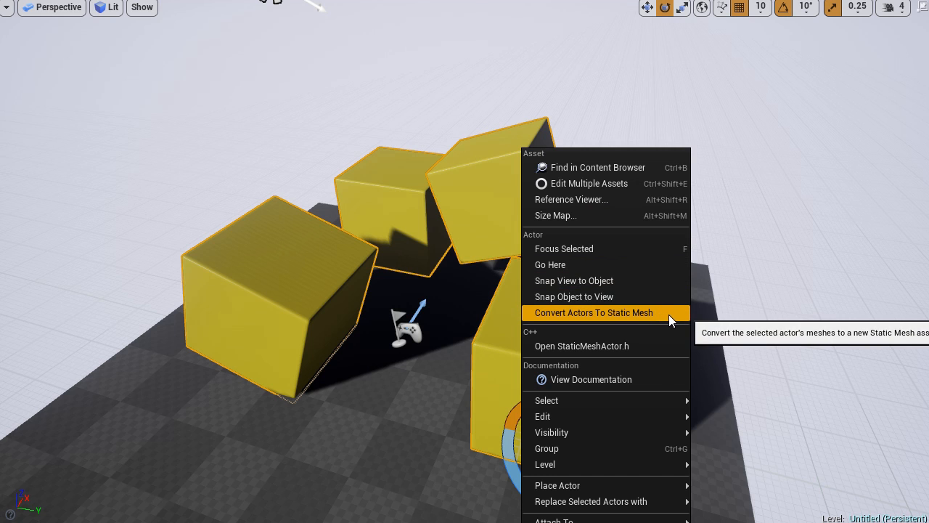
# Step: Convert the four selected cubes into one new static mesh in the Meshes folder and delete the original cubes
pyautogui.click(669, 315)
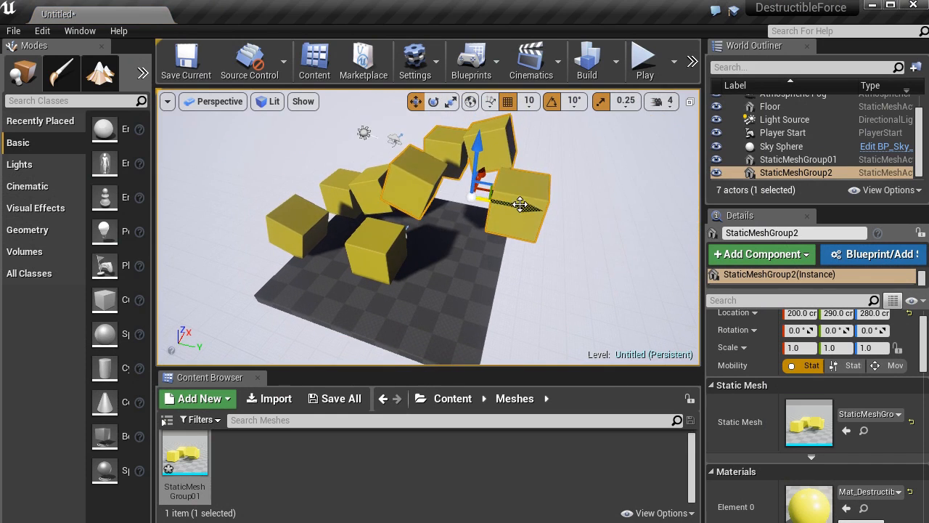
pyautogui.moveTo(520, 204); pyautogui.dragTo(619, 252)
pyautogui.press('Delete')
# Step: Place the merged cube mesh from the Meshes folder into the level above the floor
pyautogui.press('Delete')
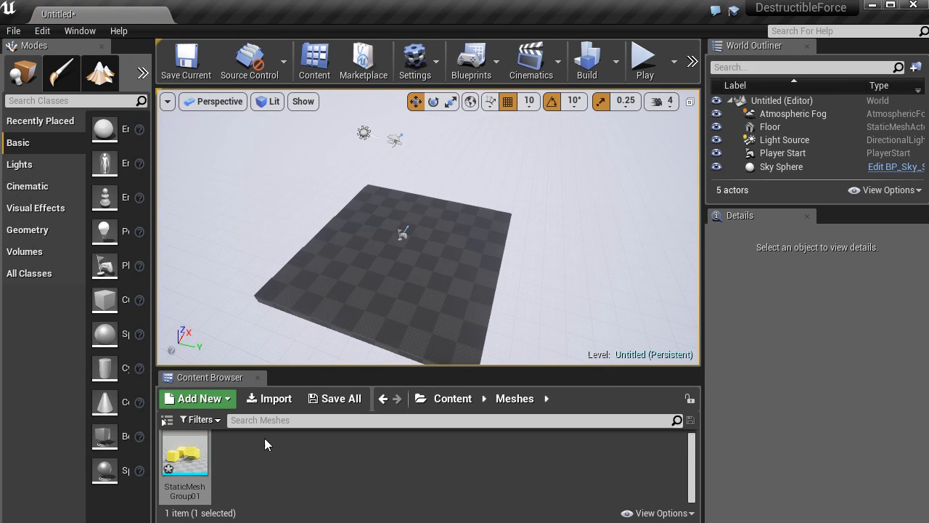
pyautogui.moveTo(185, 450); pyautogui.dragTo(323, 254)
pyautogui.press('Delete')
pyautogui.scroll(5, 428, 226)
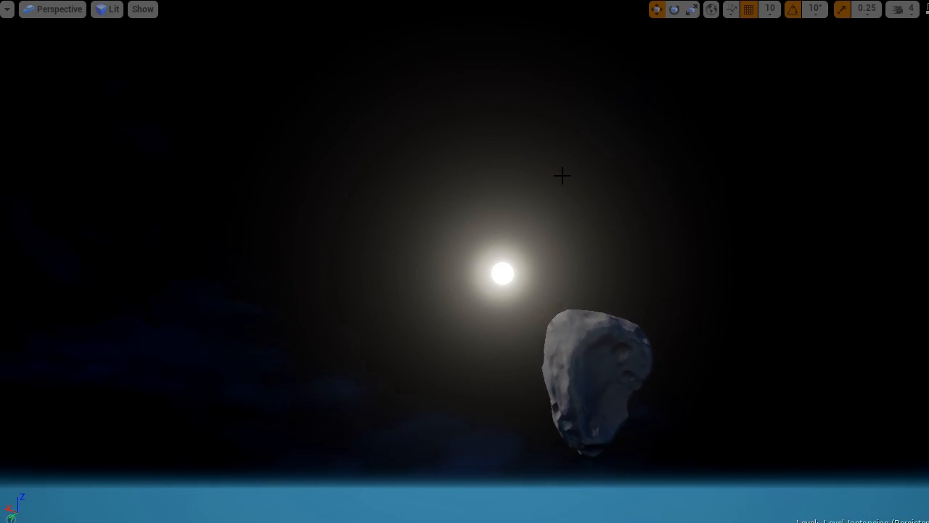
# Step: View the asteroid ring from farther back, leave the fullscreen viewport and stop the simulation
pyautogui.moveTo(563, 176); pyautogui.dragTo(685, 336, button='right')
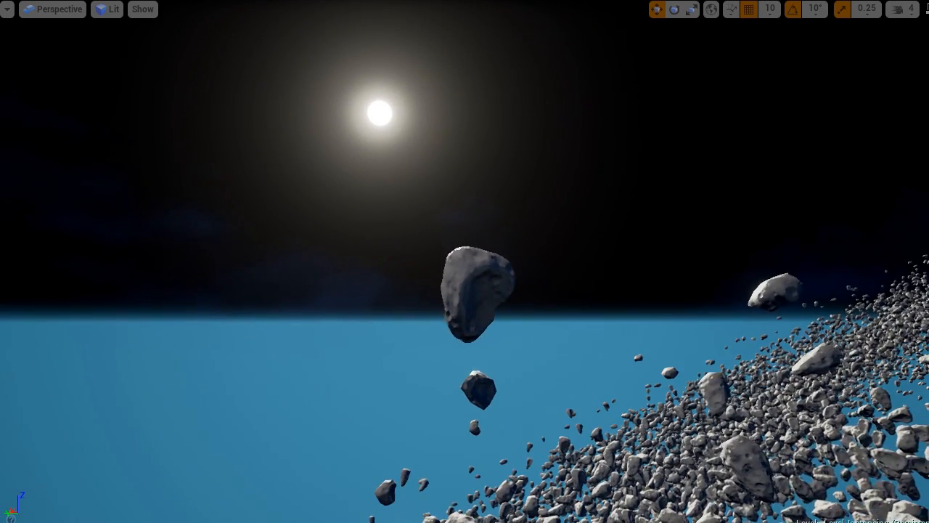
pyautogui.press('F11')
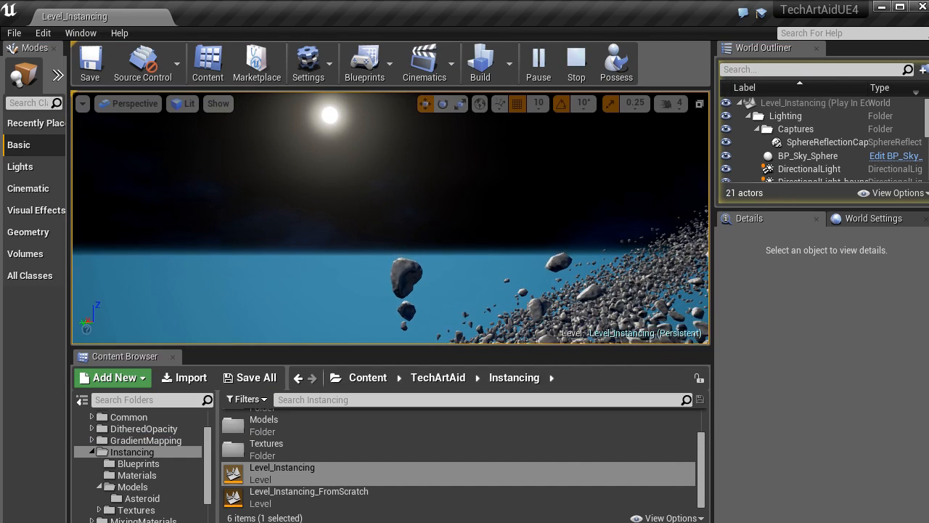
pyautogui.click(576, 61)
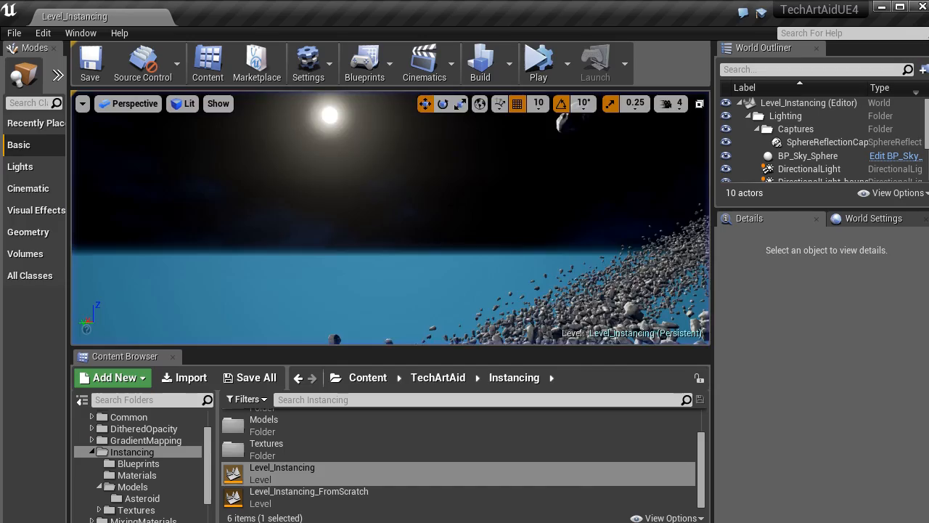
# Step: Select BP_Instancing_AsteroidRing2 among the asteroids in the level and open its blueprint for editing
pyautogui.moveTo(451, 198); pyautogui.dragTo(444, 178, button='right')
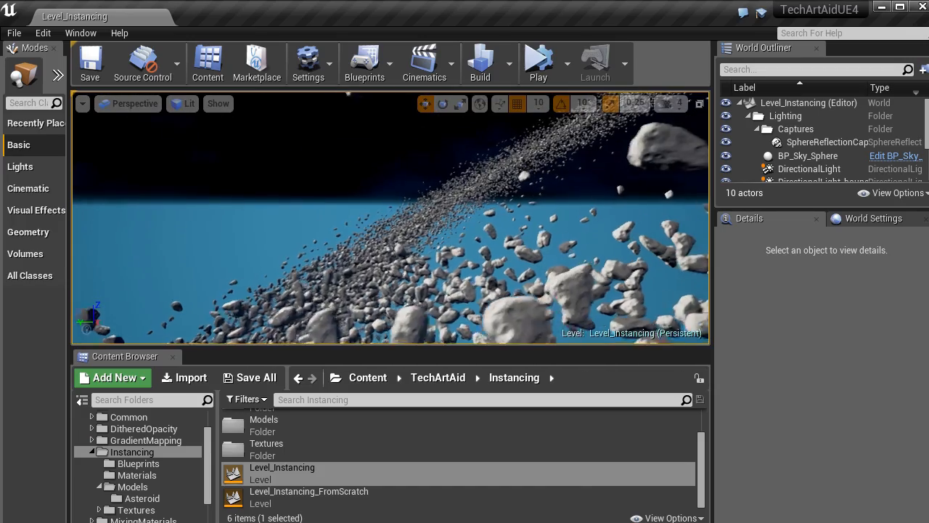
pyautogui.press('d')
pyautogui.moveTo(357, 205); pyautogui.dragTo(335, 176, button='right')
pyautogui.moveTo(409, 256); pyautogui.dragTo(378, 232, button='right')
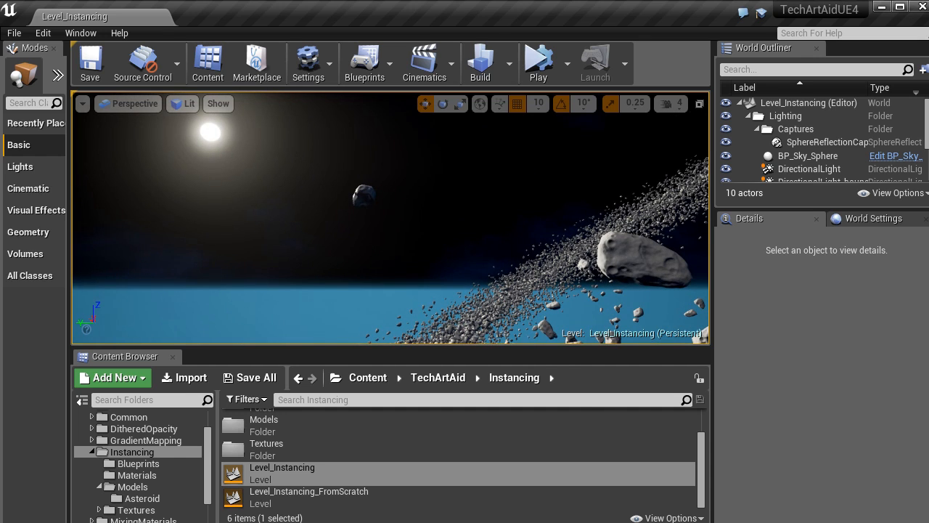
pyautogui.click(365, 195)
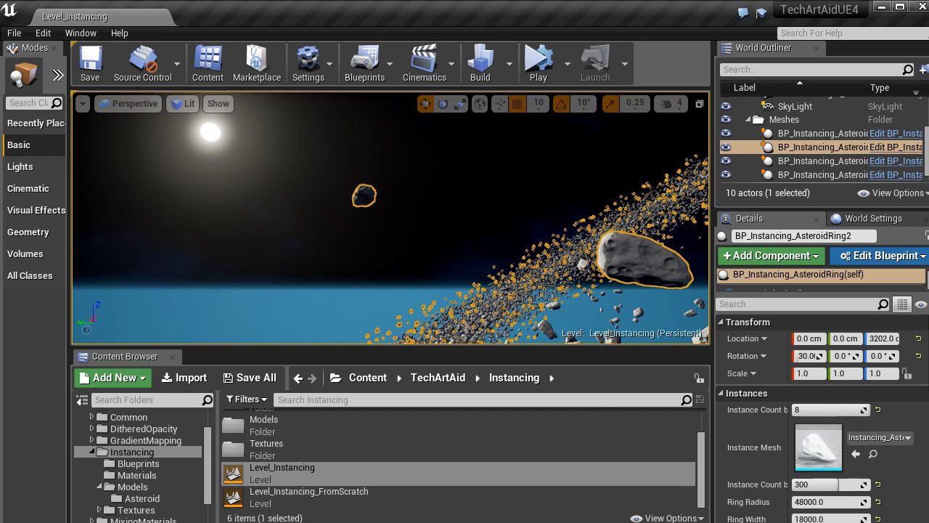
pyautogui.moveTo(364, 194); pyautogui.dragTo(394, 200, button='middle')
pyautogui.click(366, 173)
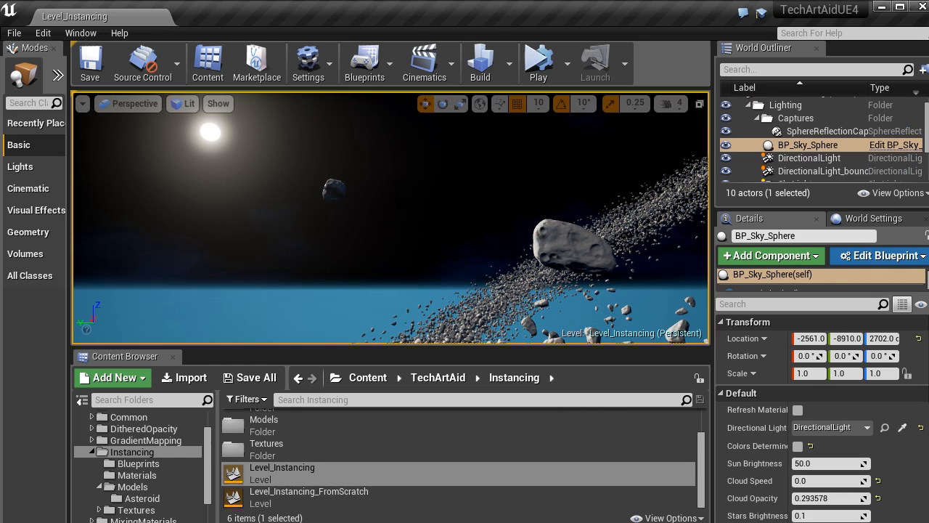
pyautogui.click(557, 244)
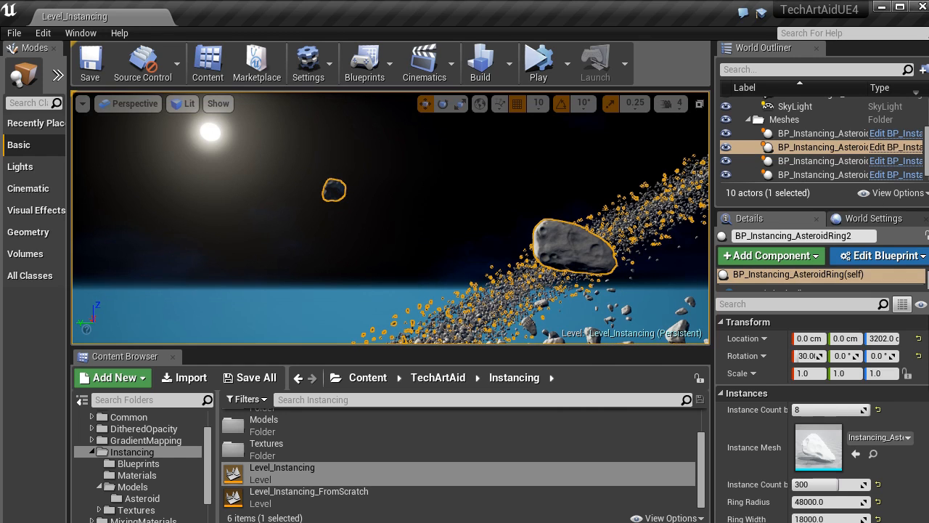
pyautogui.click(887, 147)
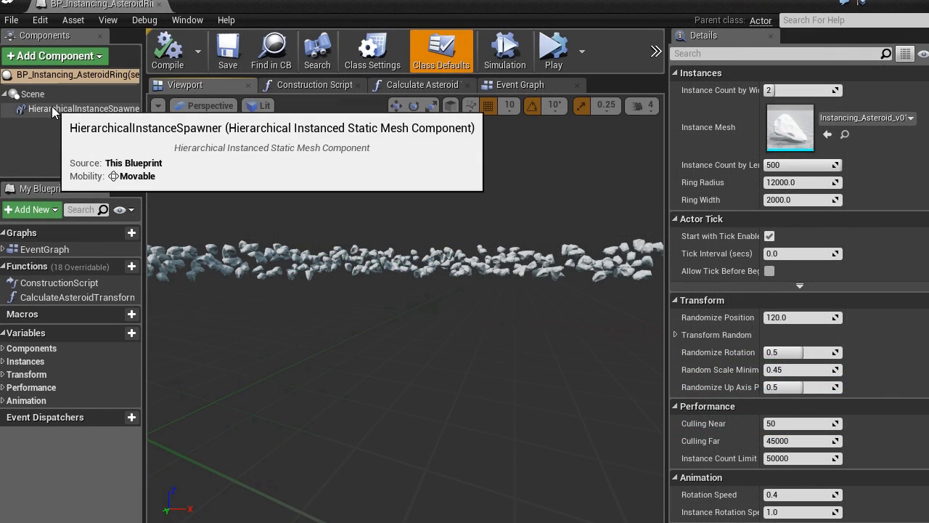
# Step: Check the hierarchical instance component's Generate Overlap Events, Collision Presets and Can Character Step Up On settings, choosing No for the last one
pyautogui.click(52, 108)
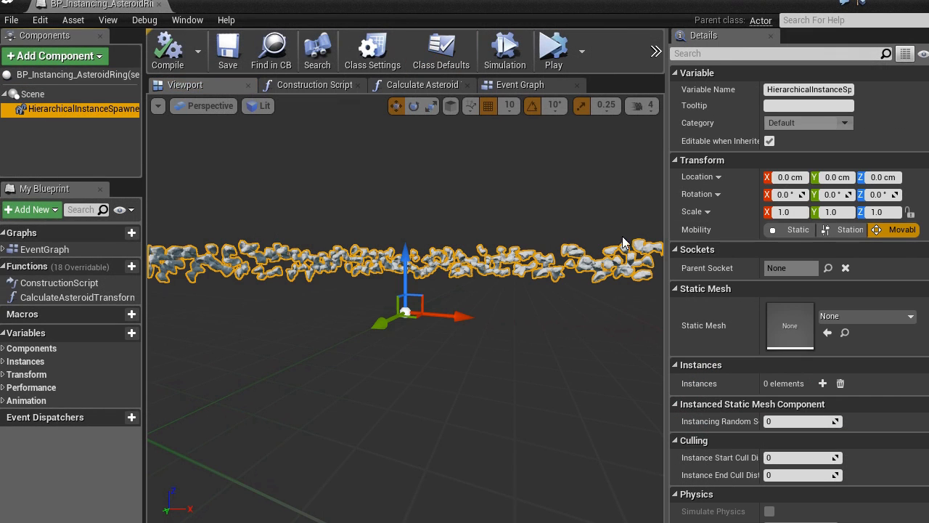
pyautogui.scroll(-10, 769, 284)
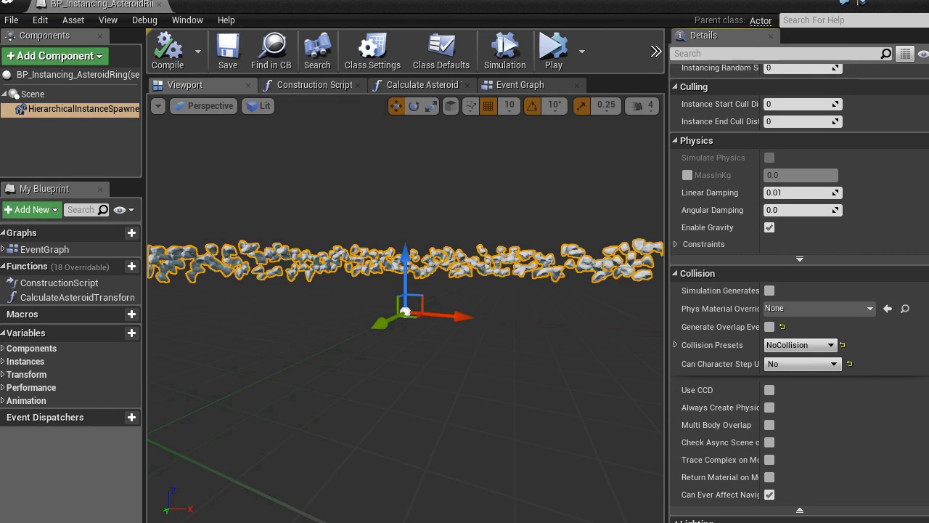
pyautogui.moveTo(759, 267); pyautogui.dragTo(786, 267)
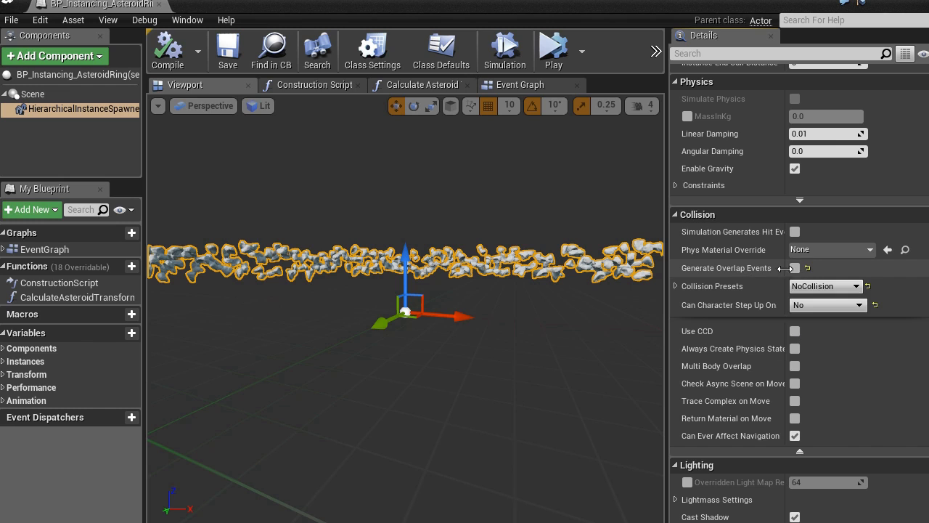
pyautogui.click(795, 268)
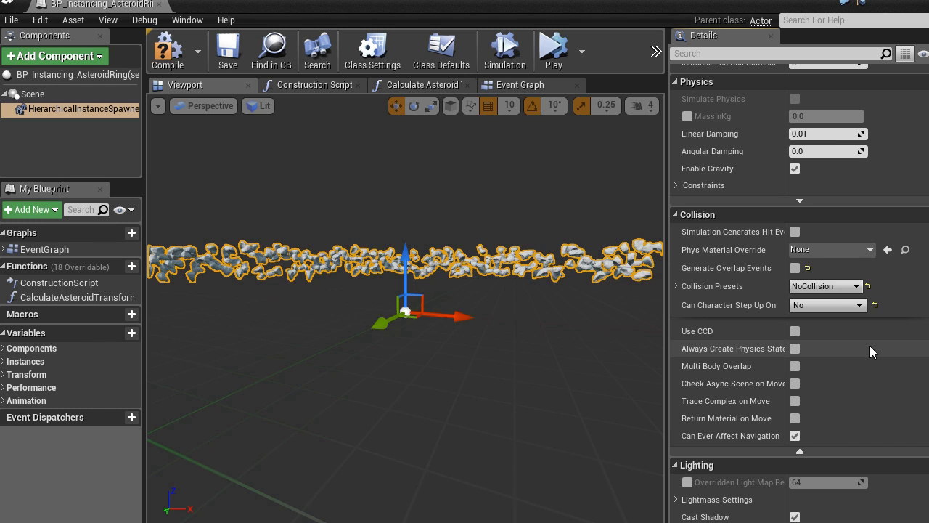
pyautogui.click(859, 290)
pyautogui.click(828, 308)
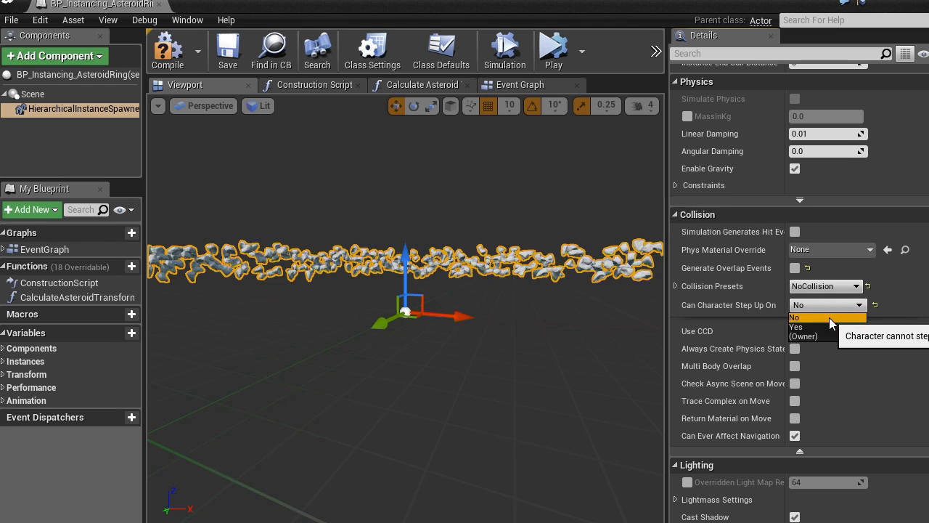
pyautogui.click(829, 317)
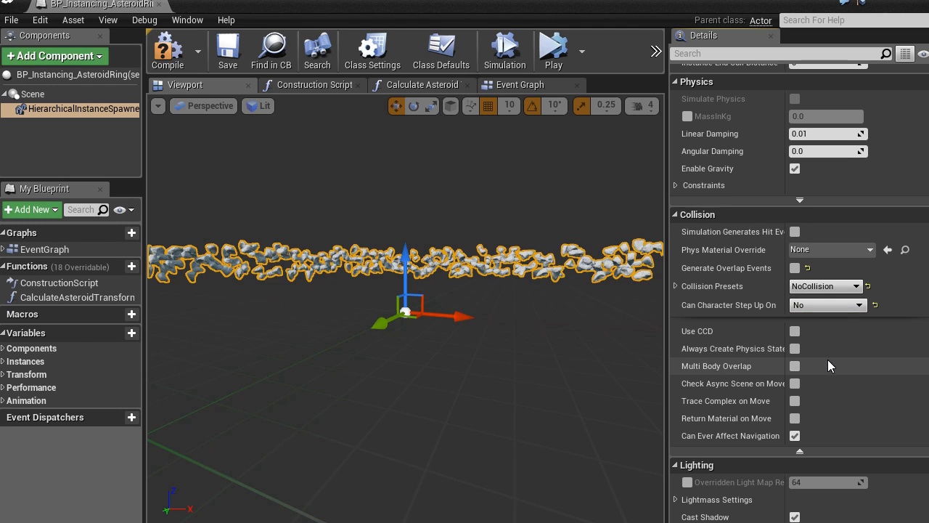
# Step: Disable Cast Shadow in the lighting settings of the hierarchical instance component and return to the level
pyautogui.scroll(-5, 828, 360)
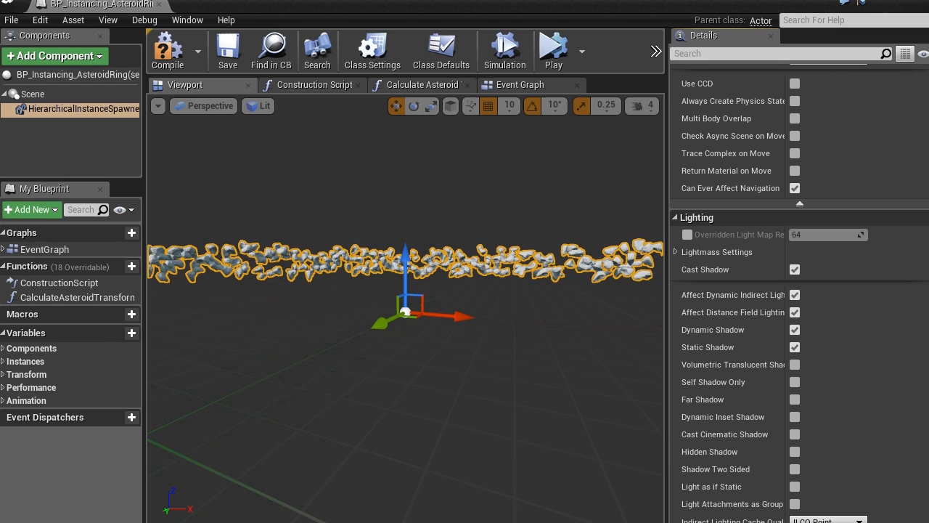
pyautogui.scroll(-1, 835, 326)
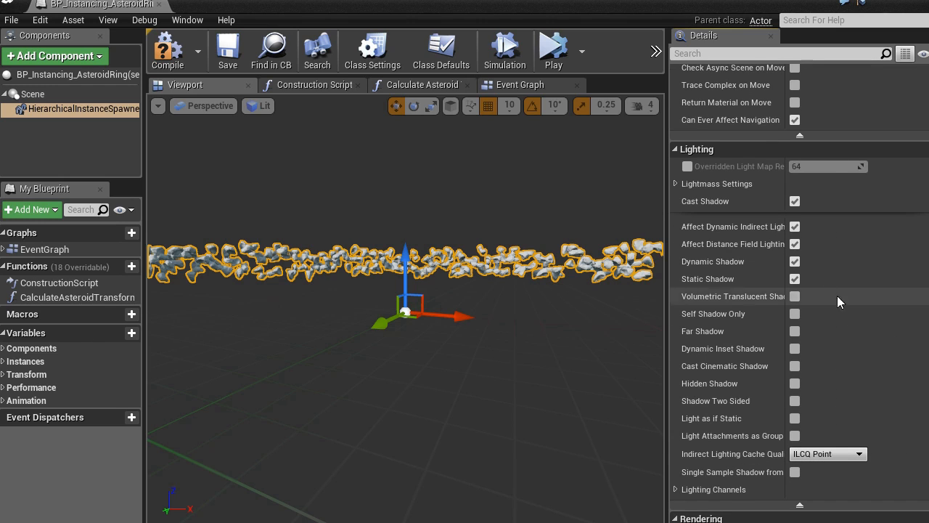
pyautogui.click(795, 202)
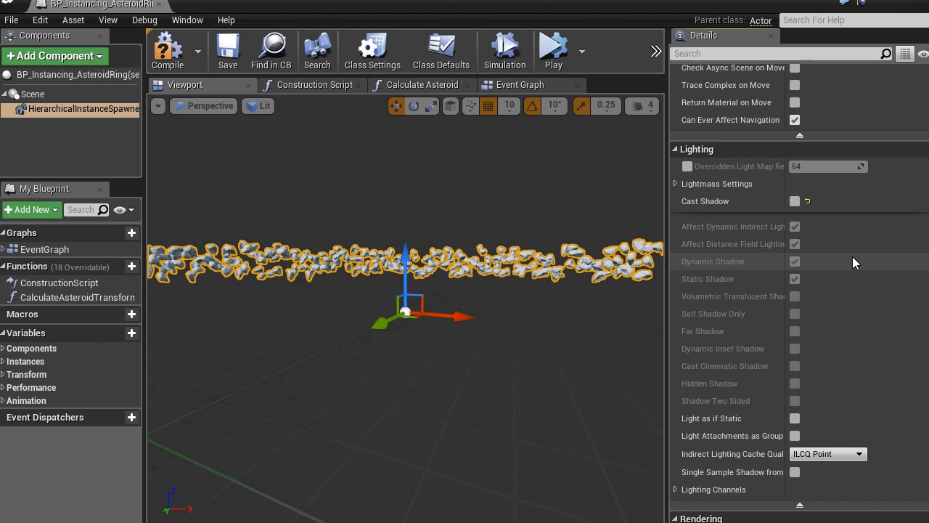
pyautogui.moveTo(406, 305); pyautogui.dragTo(418, 282, button='right')
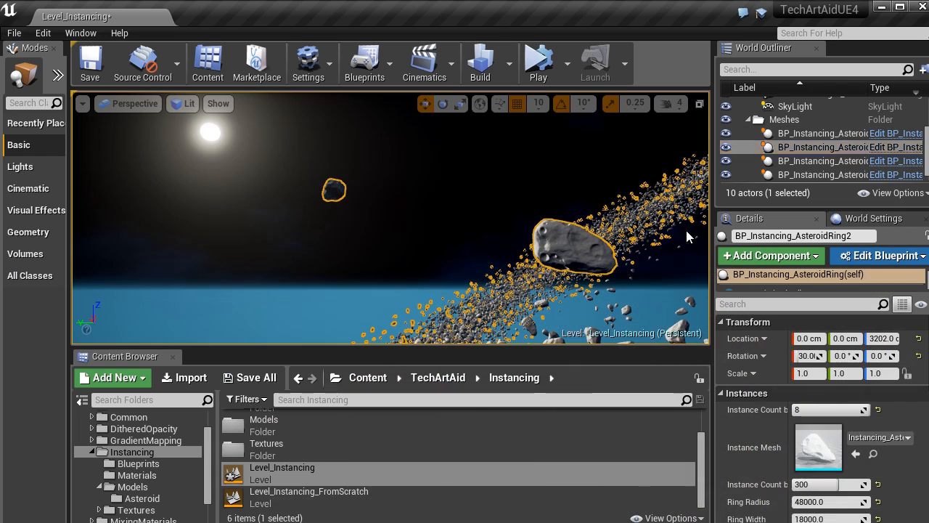
# Step: Open the asteroid static mesh from the Asteroid folder inside Models and view the whole rock in the preview
pyautogui.scroll(3, 388, 456)
pyautogui.doubleClick(375, 467)
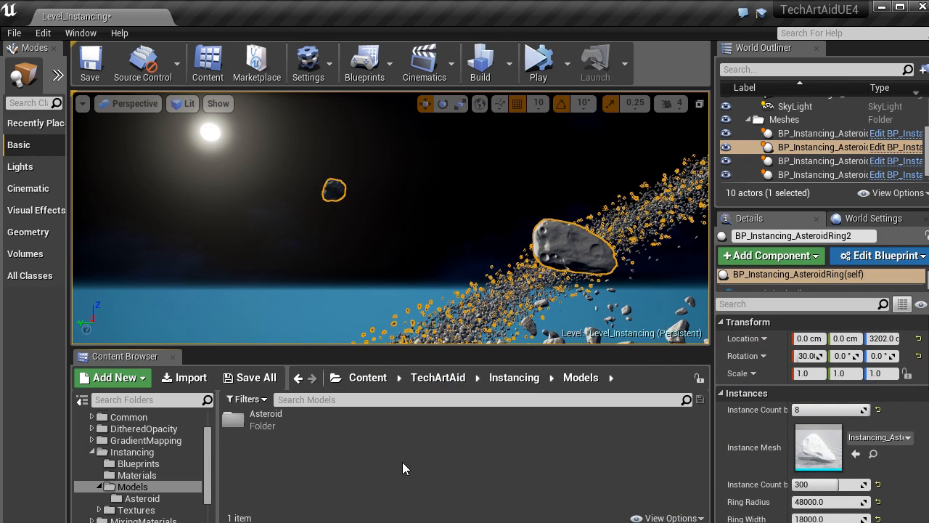
pyautogui.doubleClick(393, 420)
pyautogui.doubleClick(368, 447)
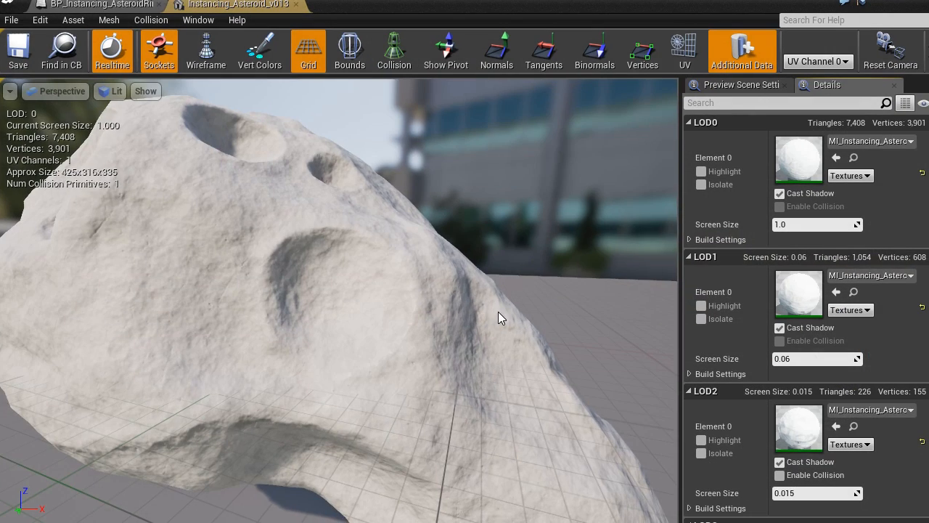
pyautogui.keyDown('alt'); pyautogui.moveTo(498, 311); pyautogui.dragTo(436, 309); pyautogui.keyUp('alt')
pyautogui.scroll(-5, 561, 300)
pyautogui.keyDown('alt'); pyautogui.moveTo(562, 300); pyautogui.dragTo(618, 297); pyautogui.keyUp('alt')
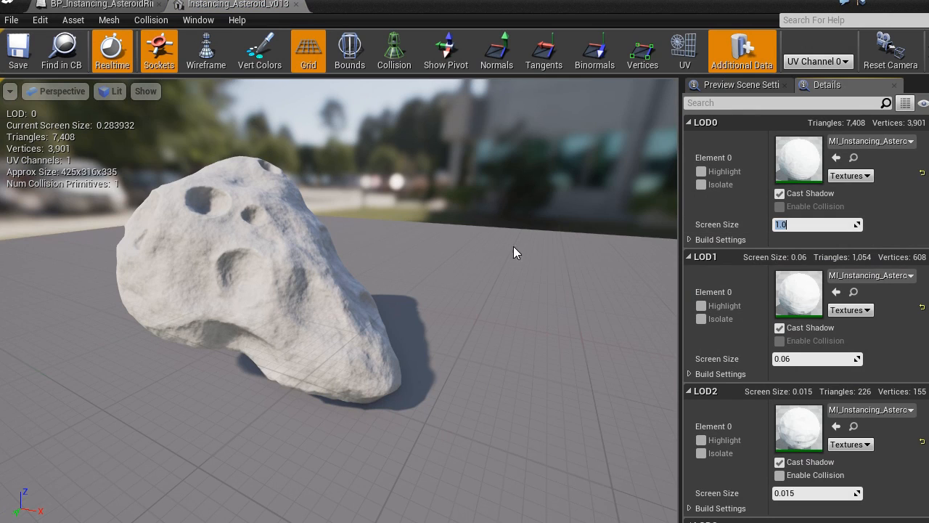
pyautogui.moveTo(513, 247); pyautogui.dragTo(514, 247)
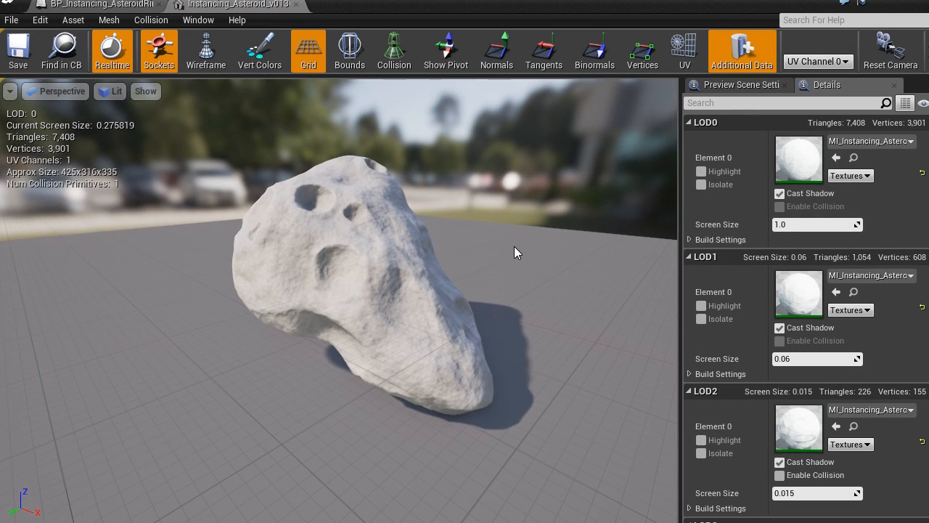
# Step: Display the asteroid mesh in wireframe and compare its LOD0 and LOD1 density from close and far
pyautogui.click(201, 54)
pyautogui.moveTo(406, 254); pyautogui.dragTo(417, 254, button='right')
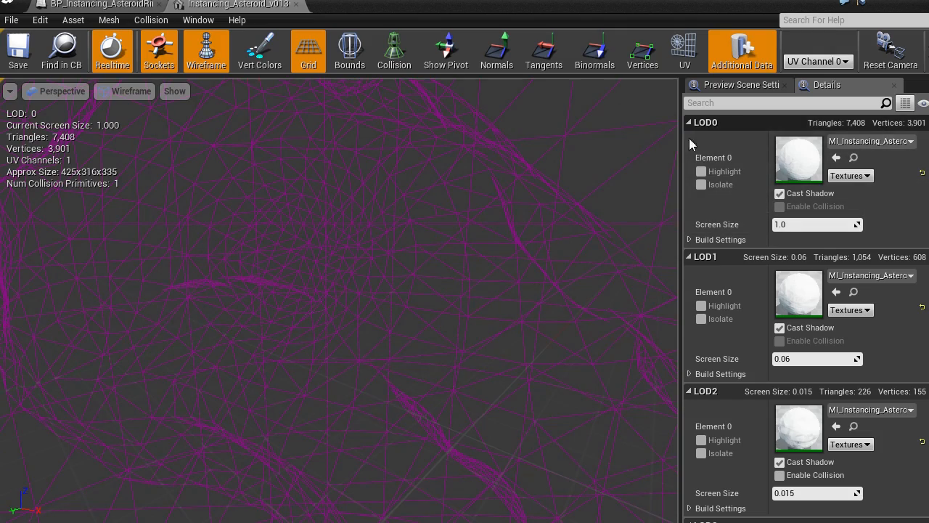
pyautogui.moveTo(581, 196); pyautogui.dragTo(530, 174, button='right')
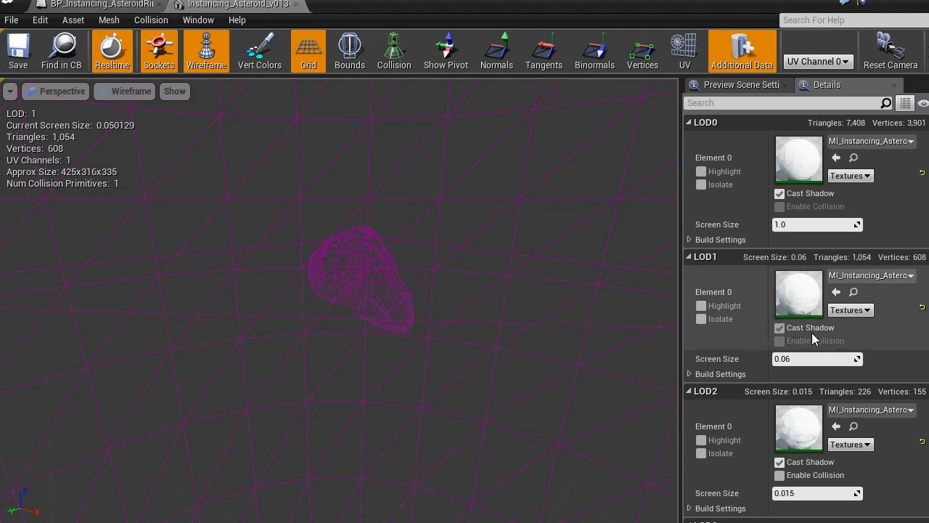
# Step: Examine the Screen Size thresholds of LOD1, LOD2 and LOD3 while viewing the wireframe asteroid from farther away
pyautogui.click(801, 355)
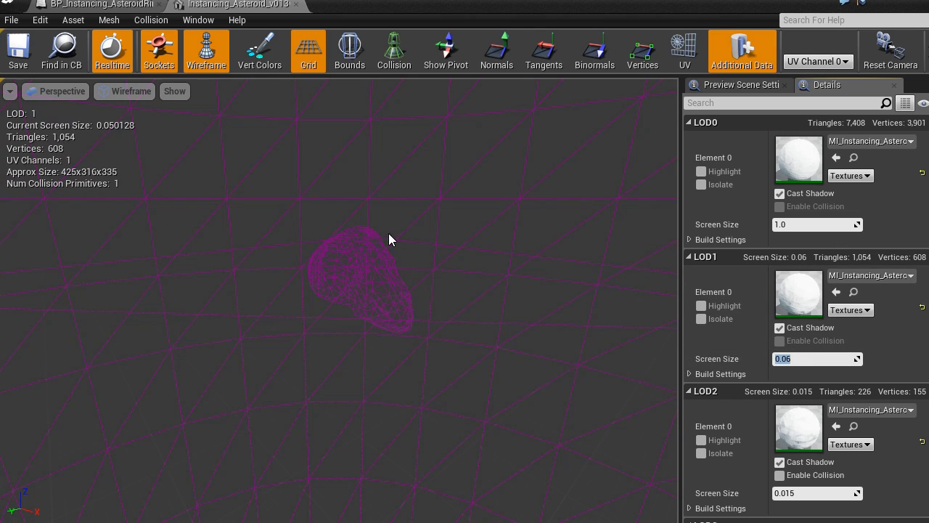
pyautogui.click(804, 358)
pyautogui.moveTo(436, 305); pyautogui.dragTo(476, 290, button='right')
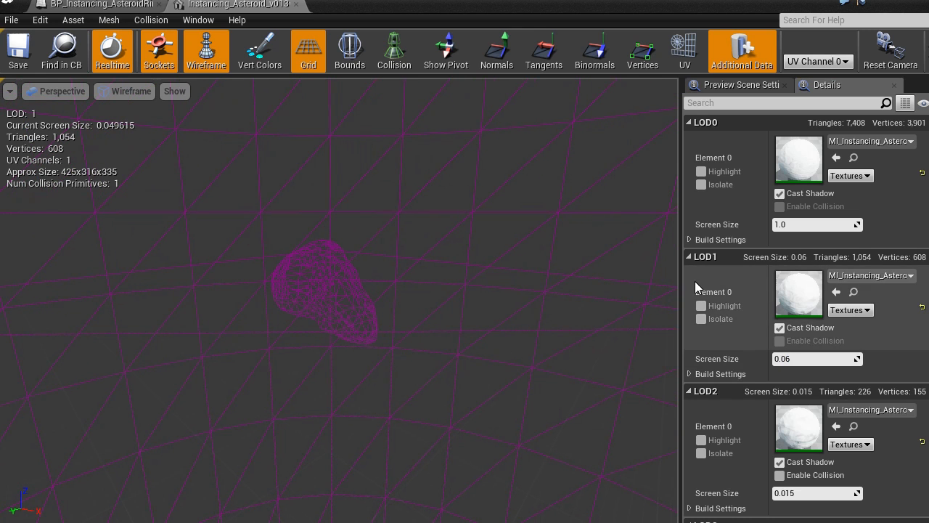
pyautogui.scroll(-2, 798, 318)
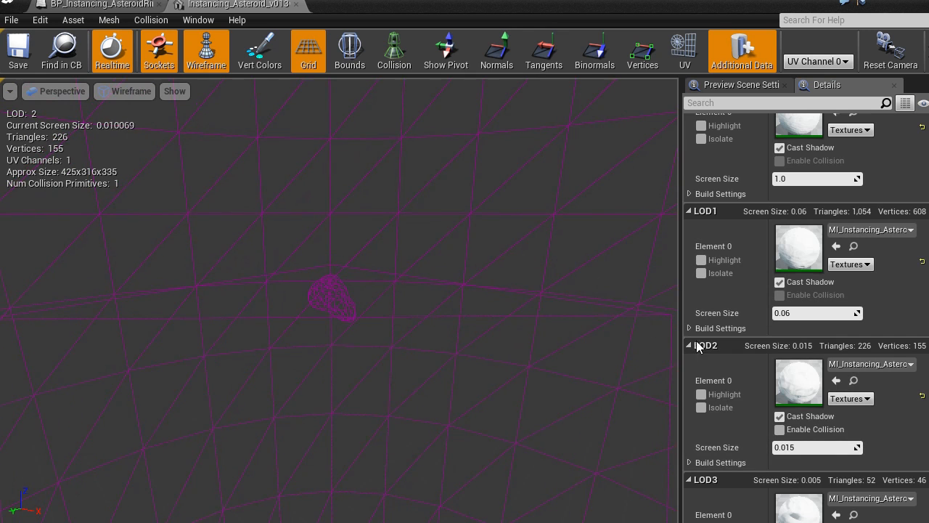
pyautogui.scroll(-3, 779, 435)
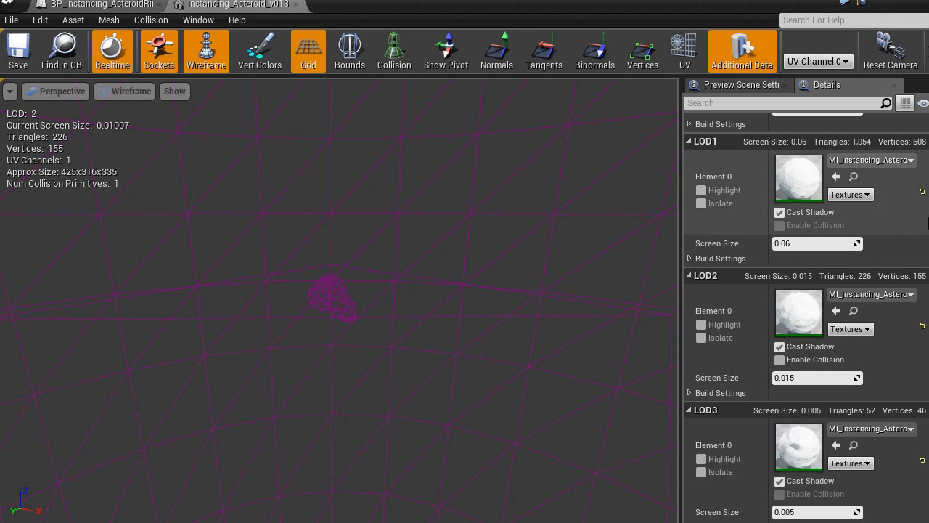
# Step: Leave the asteroid mesh editor for the level, expand its viewport to immersive mode and deselect the asteroid ring
pyautogui.scroll(5, 918, 190)
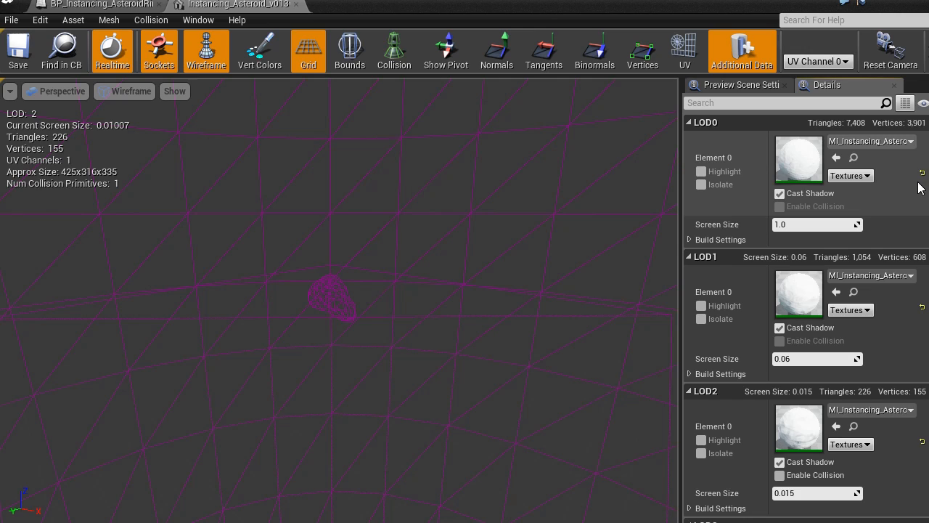
pyautogui.moveTo(645, 227); pyautogui.dragTo(610, 220)
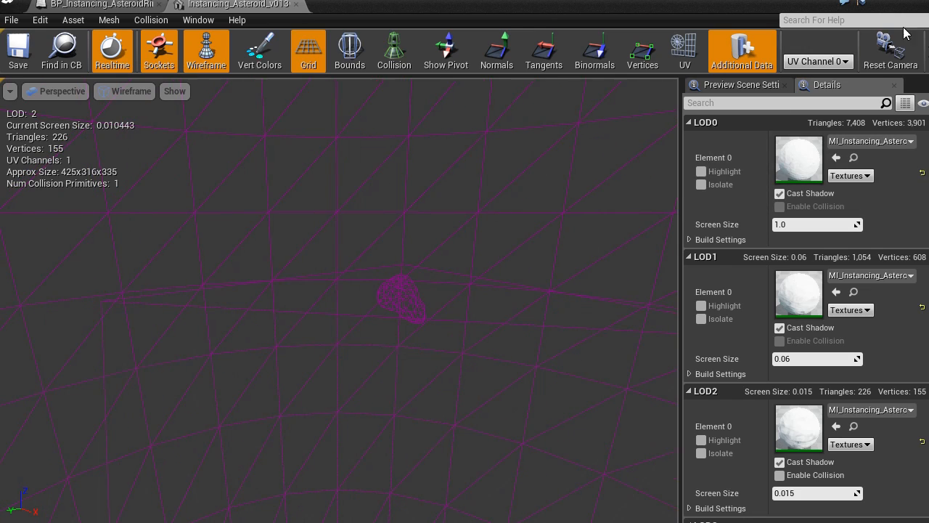
pyautogui.click(888, 1)
pyautogui.moveTo(303, 259); pyautogui.dragTo(319, 247)
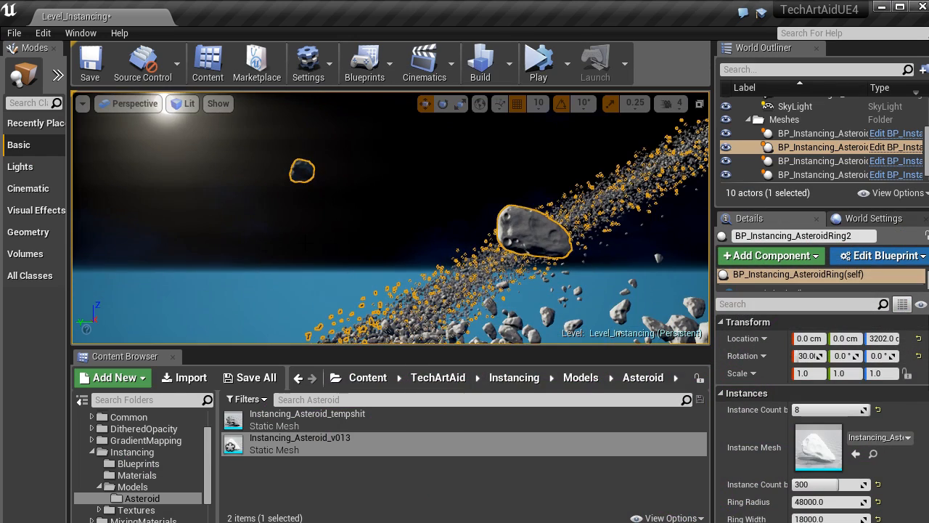
pyautogui.press('F11')
pyautogui.press('Escape')
pyautogui.moveTo(465, 262); pyautogui.dragTo(465, 312, button='right')
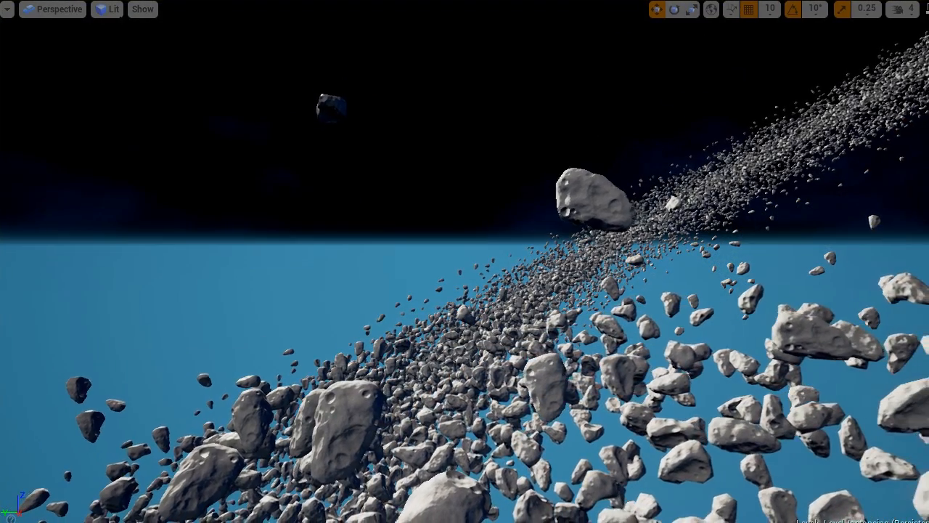
# Step: Colour the level by Mesh LODs and move backwards through the asteroid ring to watch the rocks switch LODs
pyautogui.click(119, 11)
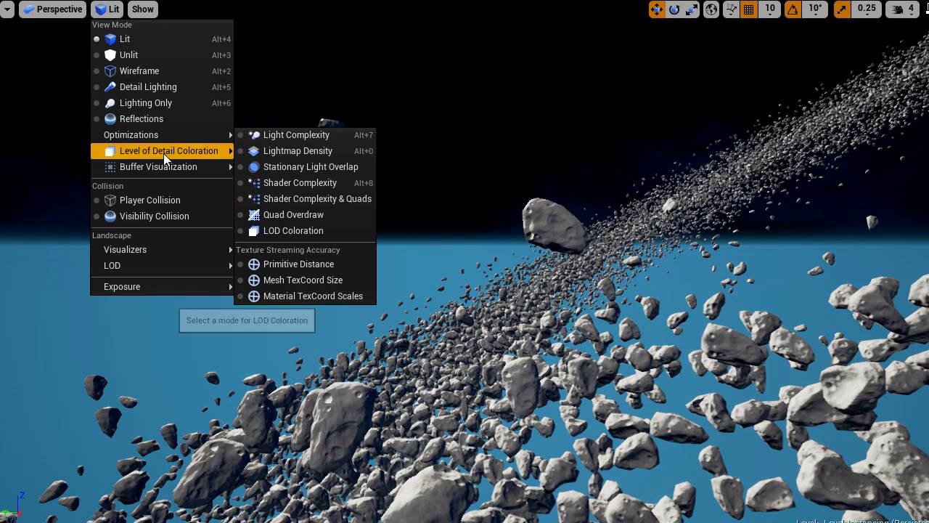
pyautogui.moveTo(163, 153)
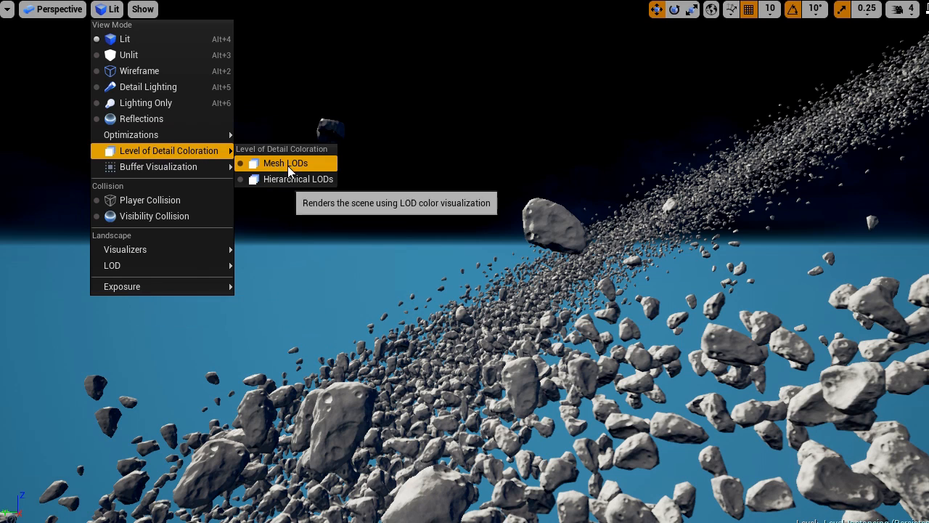
pyautogui.click(319, 165)
pyautogui.moveTo(317, 173); pyautogui.dragTo(332, 191, button='right')
pyautogui.press('s')
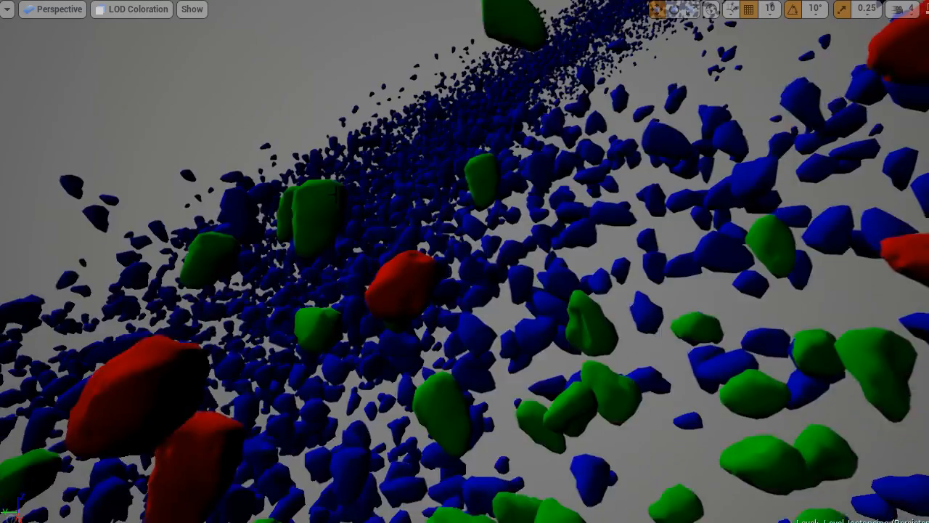
pyautogui.press('s')
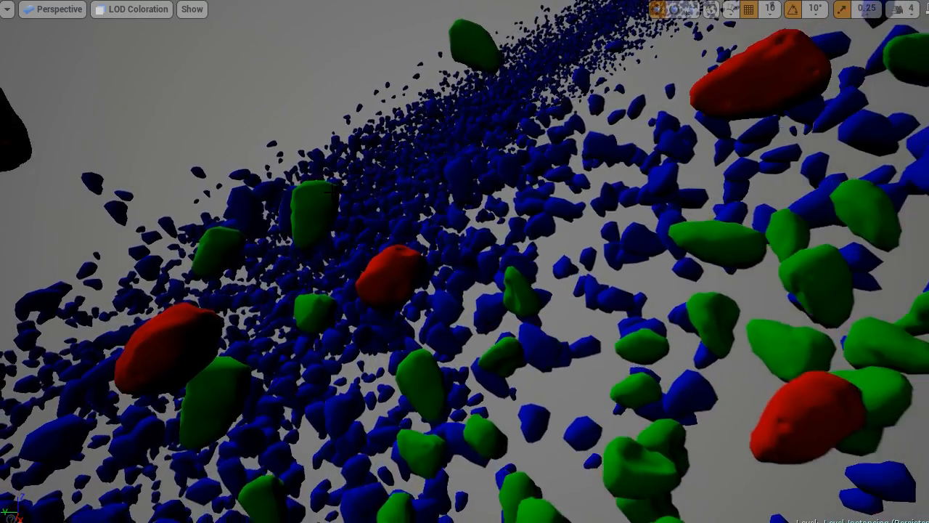
pyautogui.press('s')
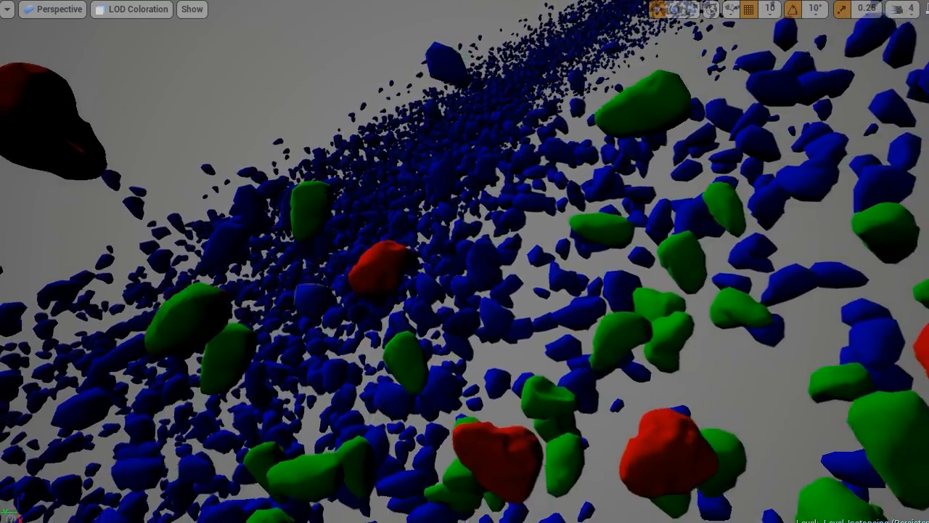
pyautogui.press('s')
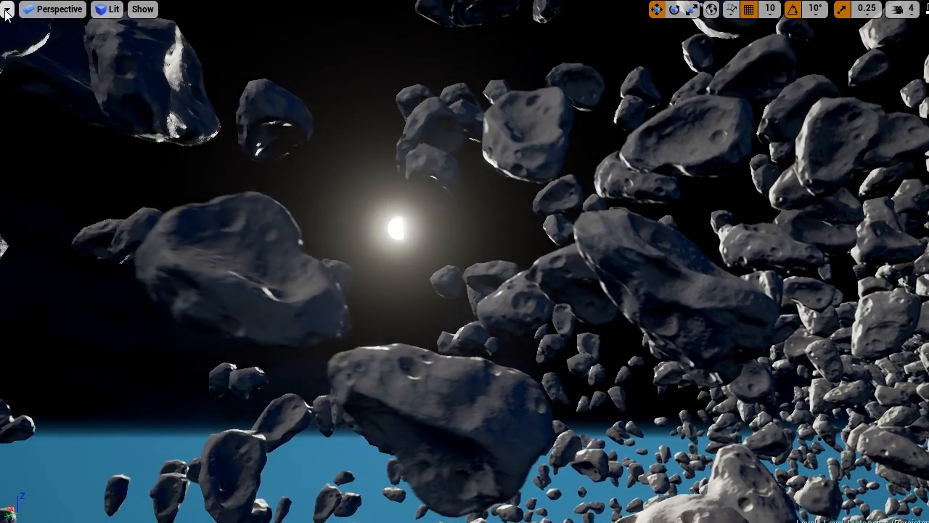
# Step: Enable the Unit engine stat in the level viewport
pyautogui.click(7, 10)
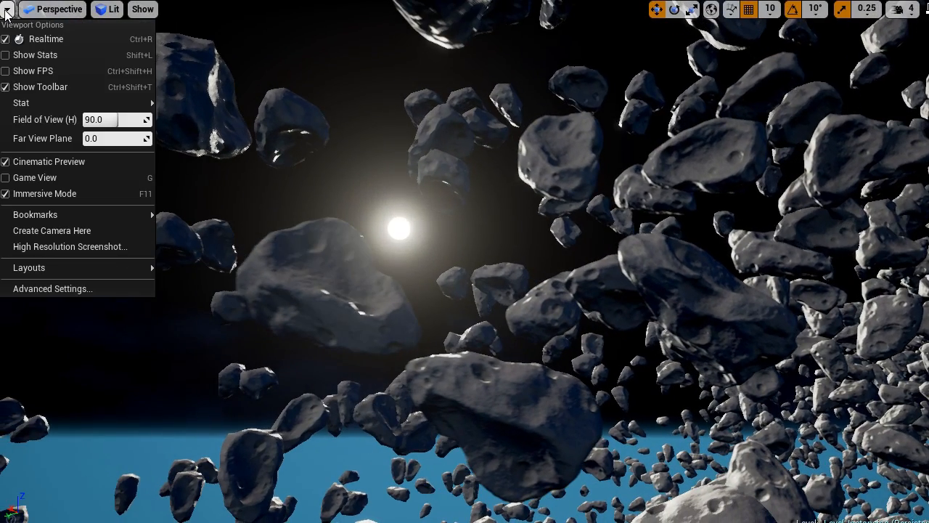
pyautogui.moveTo(39, 102)
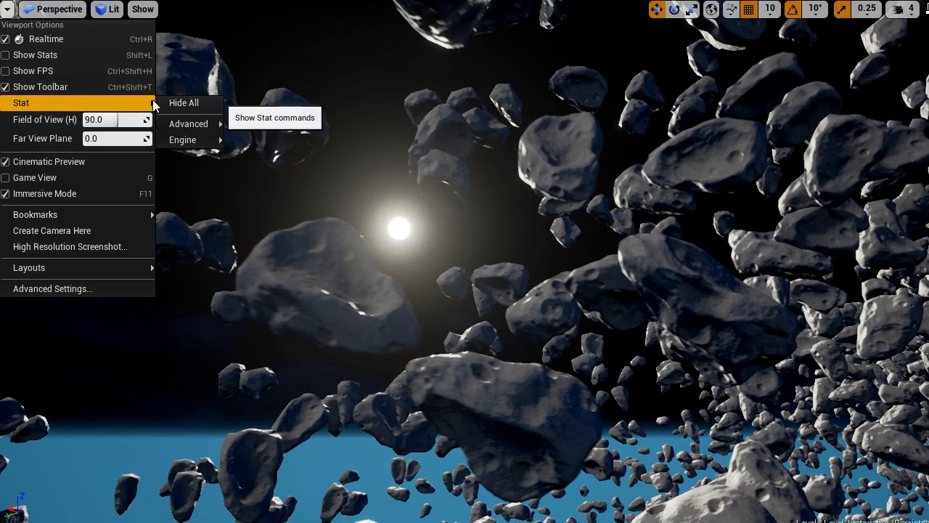
pyautogui.moveTo(177, 139)
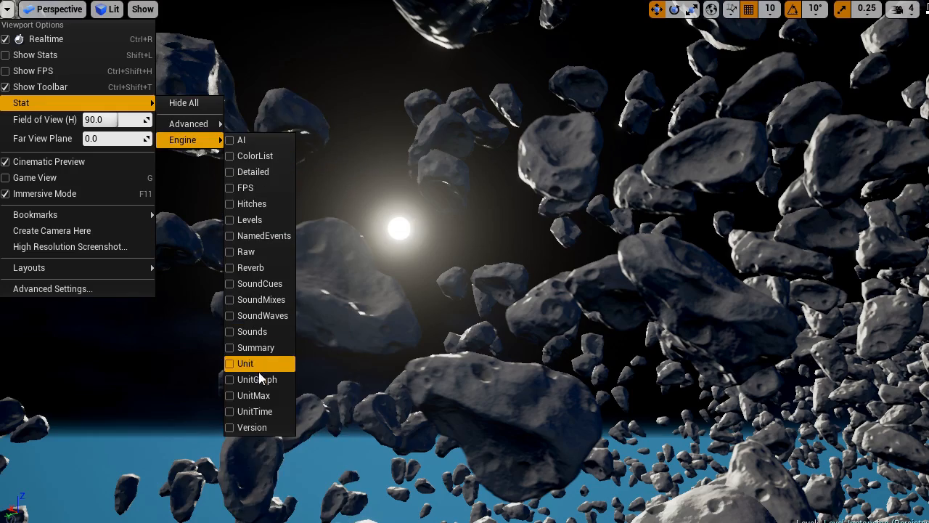
pyautogui.click(272, 364)
# Step: Add the advanced Engine statistics to the viewport to display frame timings and static mesh triangle counters
pyautogui.click(8, 11)
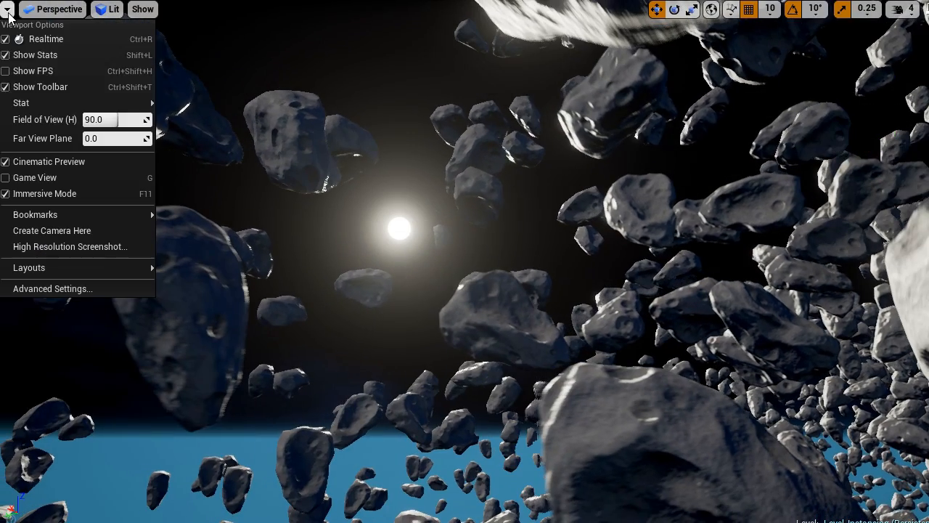
pyautogui.moveTo(188, 142)
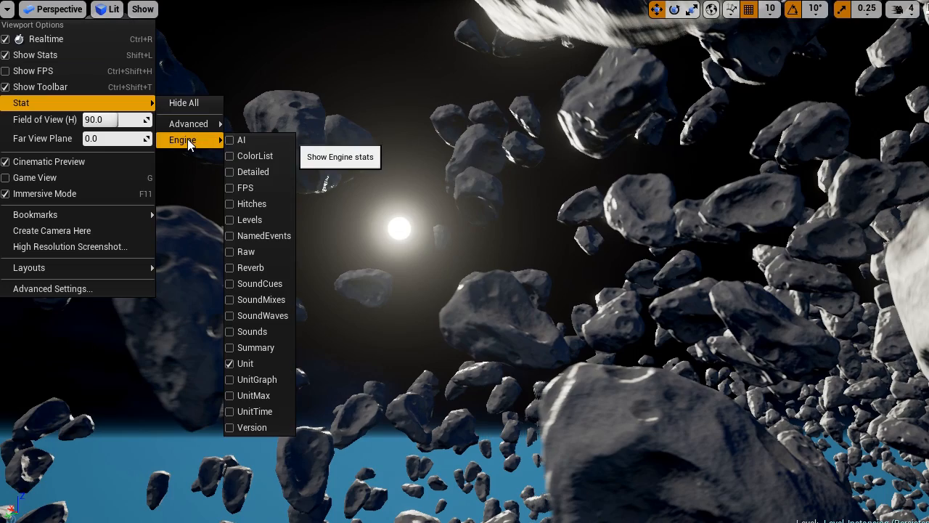
pyautogui.moveTo(188, 126)
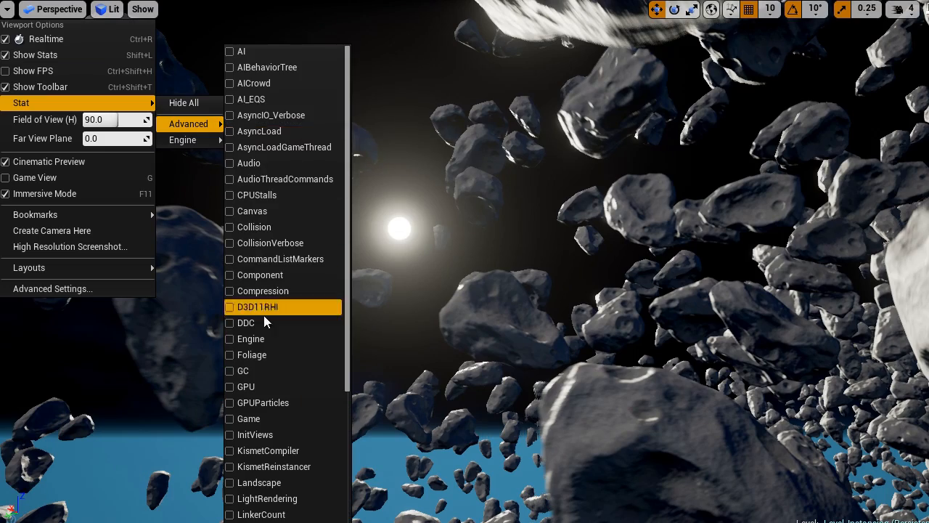
pyautogui.click(274, 337)
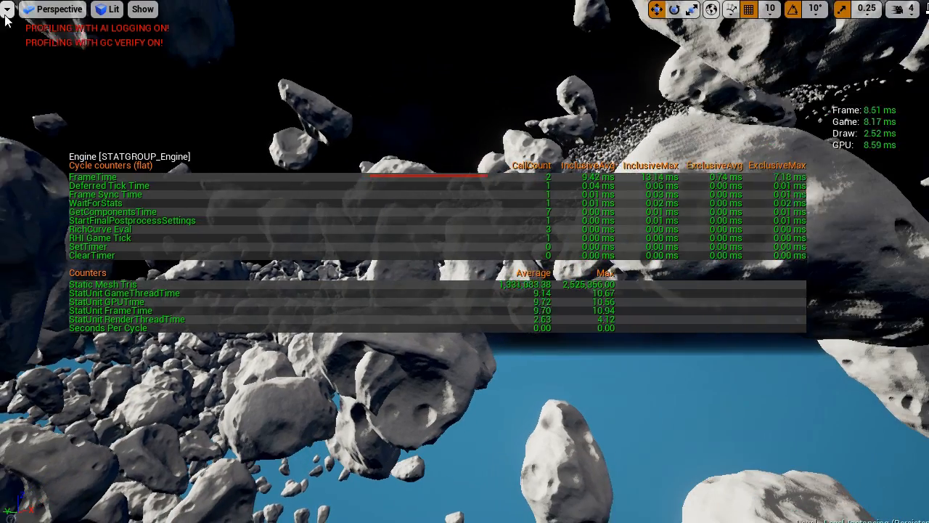
# Step: Turn on the FPS stat alongside the Unit and Engine statistics while viewing the asteroid field
pyautogui.click(7, 9)
pyautogui.moveTo(34, 103)
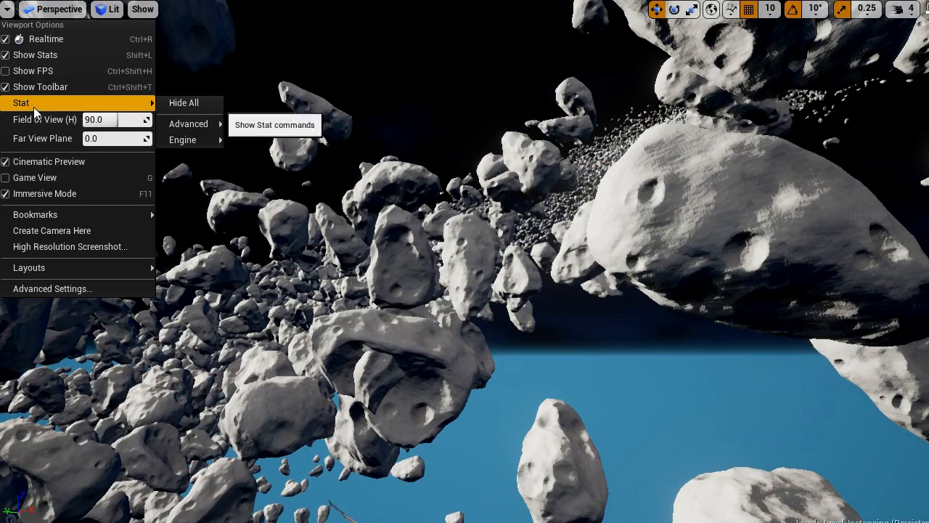
pyautogui.moveTo(187, 138)
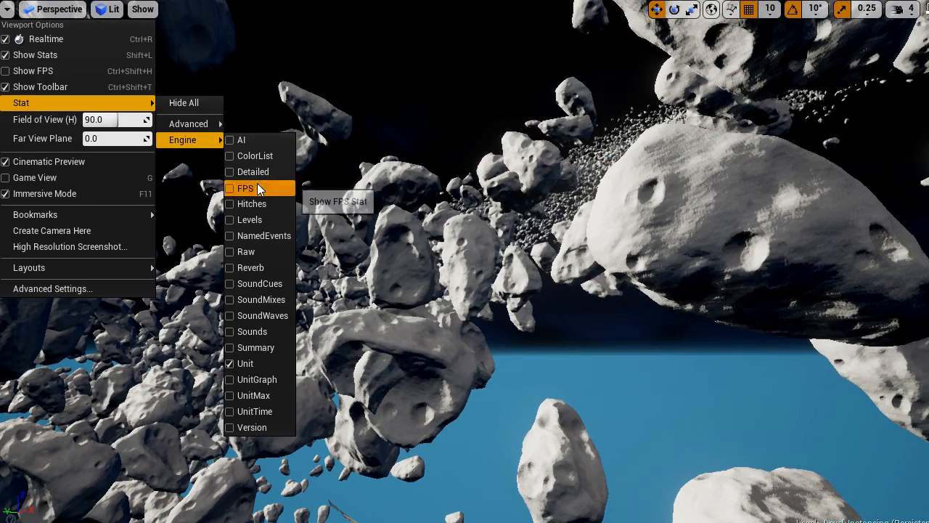
pyautogui.click(257, 182)
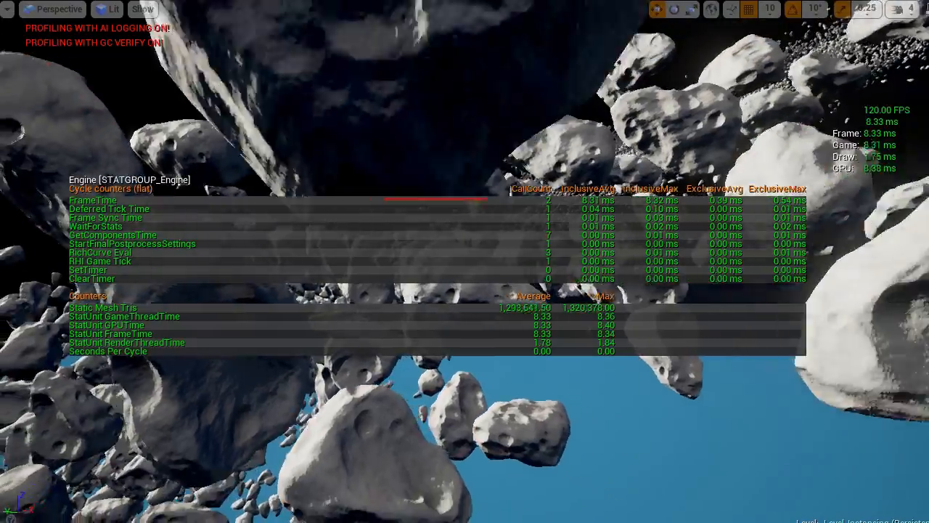